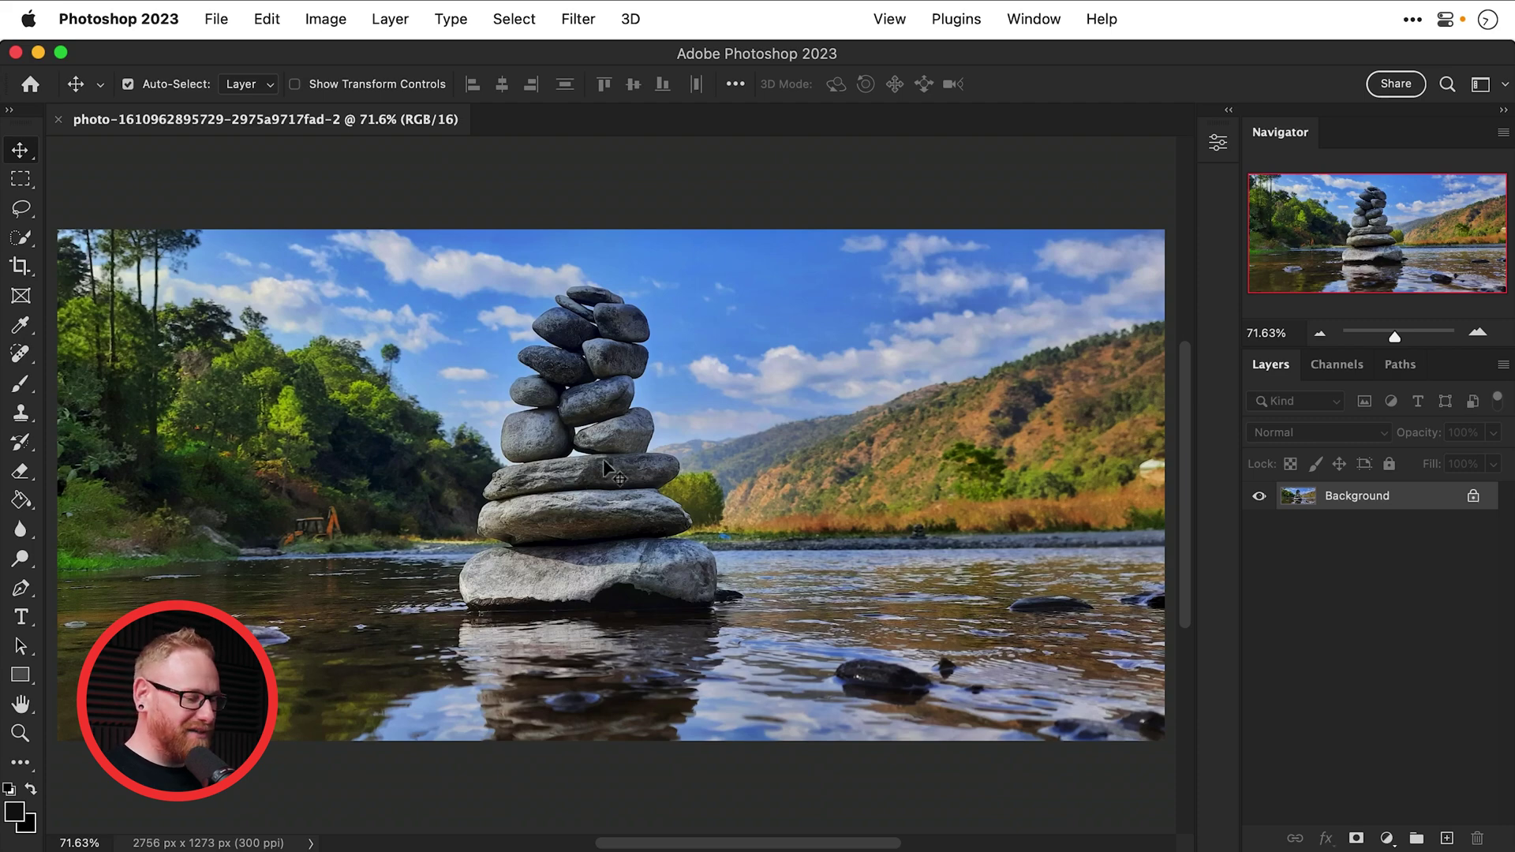
# Examine the riverbank around the orange excavator in the photo's background up close
pyautogui.press('z')
pyautogui.click(303, 538)
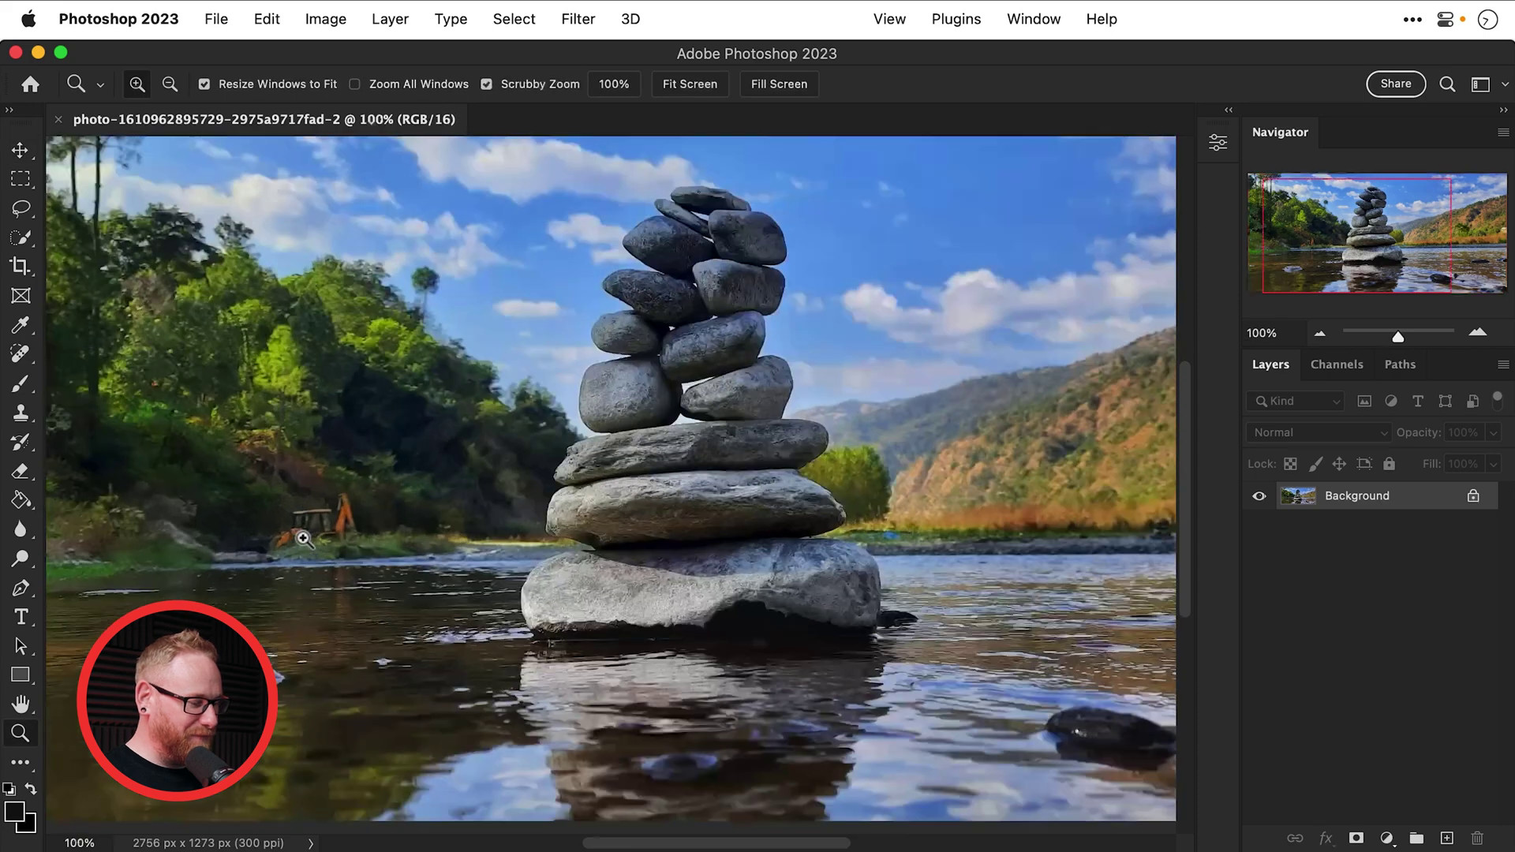
pyautogui.click(303, 538)
pyautogui.moveTo(303, 538); pyautogui.dragTo(514, 584)
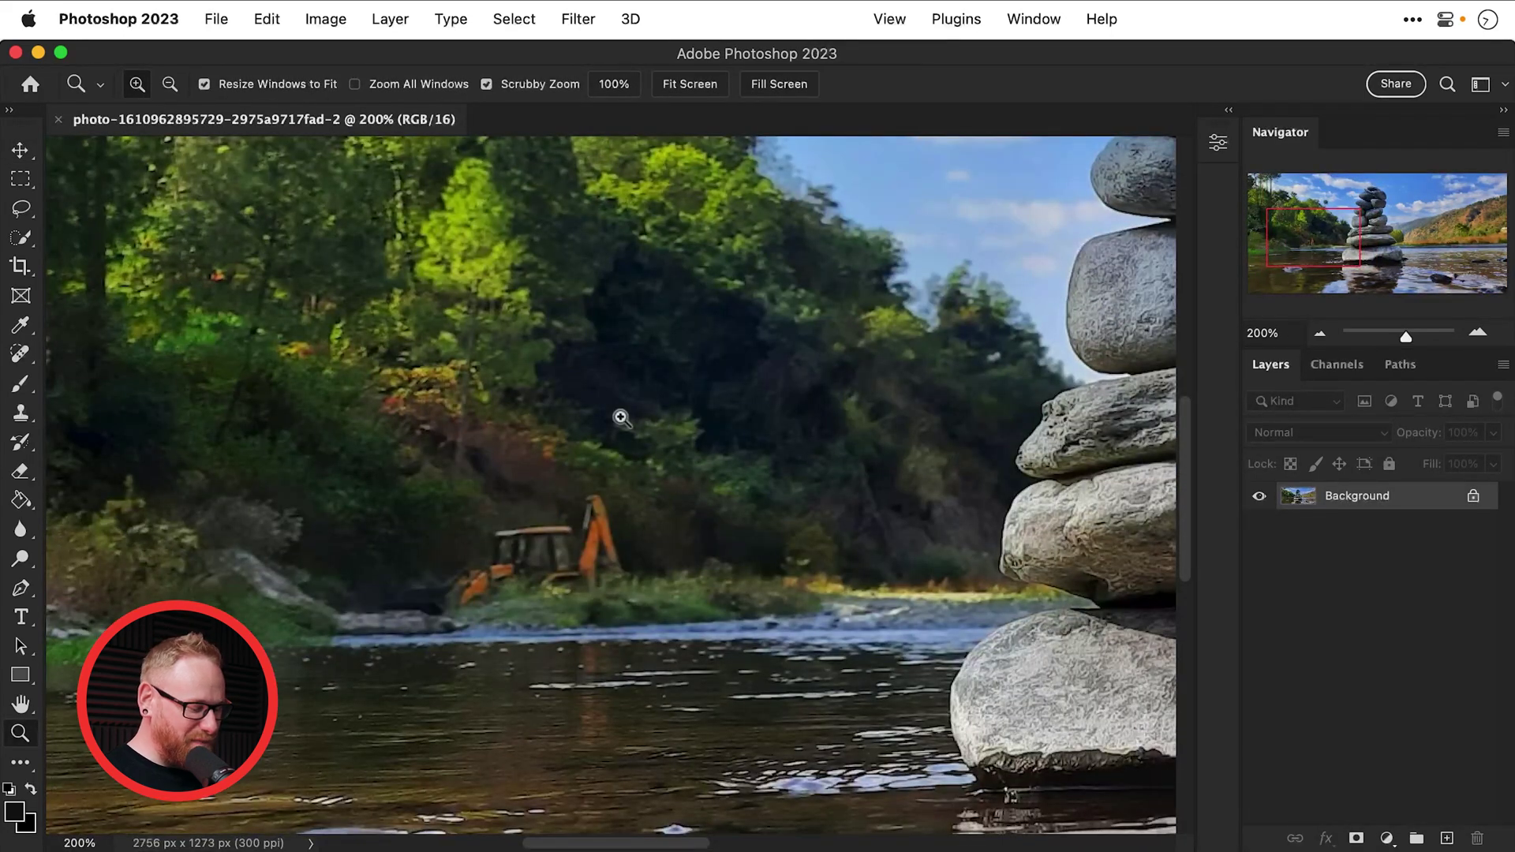
pyautogui.press('v')
pyautogui.press('super+0')
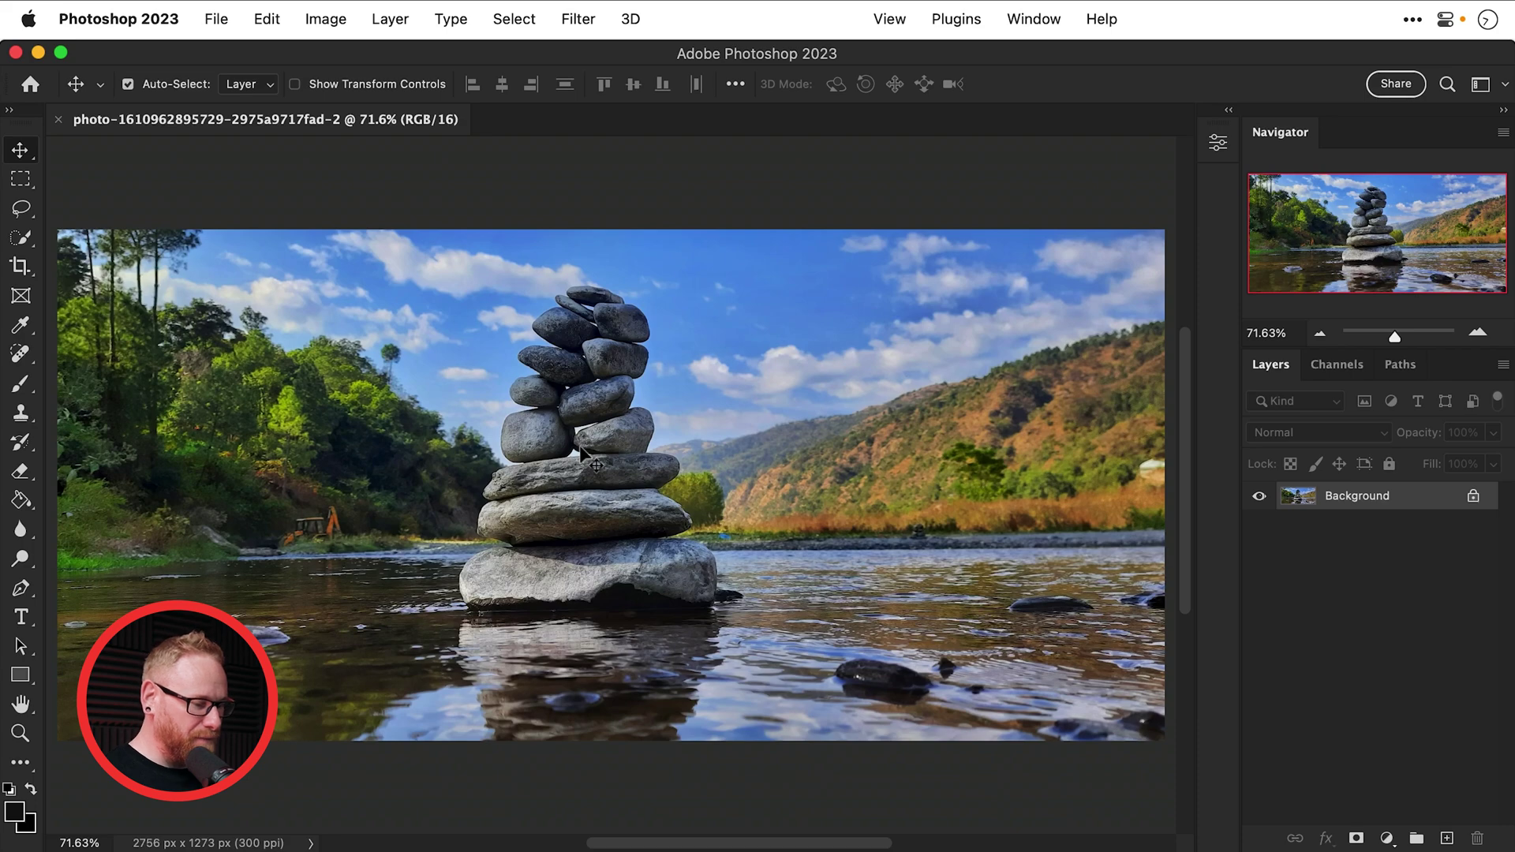
# Select the two lowest stones of the stack with the Quick Selection tool
pyautogui.press('z')
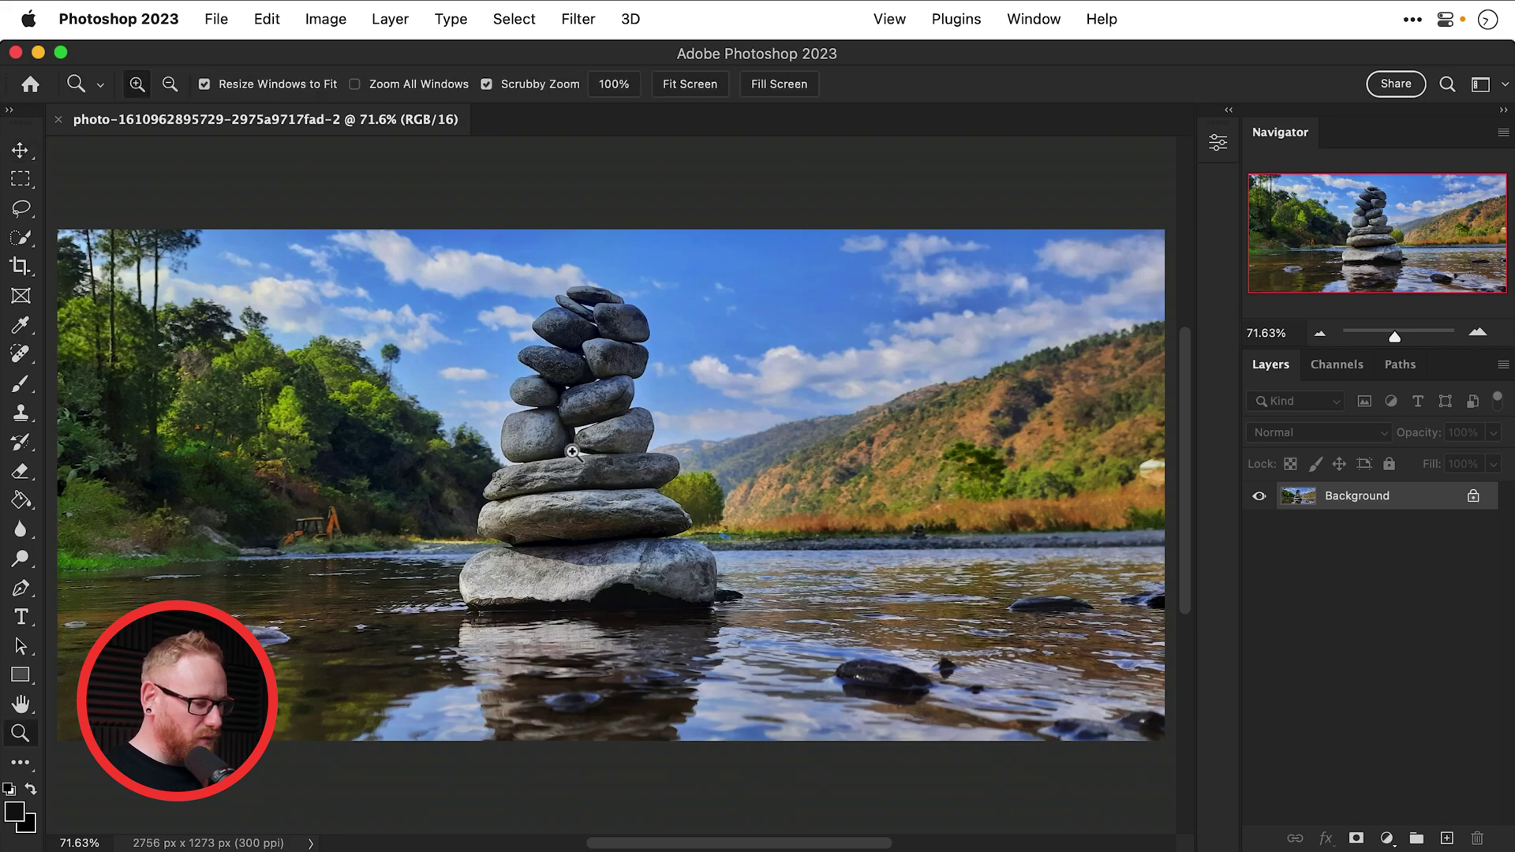
pyautogui.click(548, 498)
pyautogui.click(534, 559)
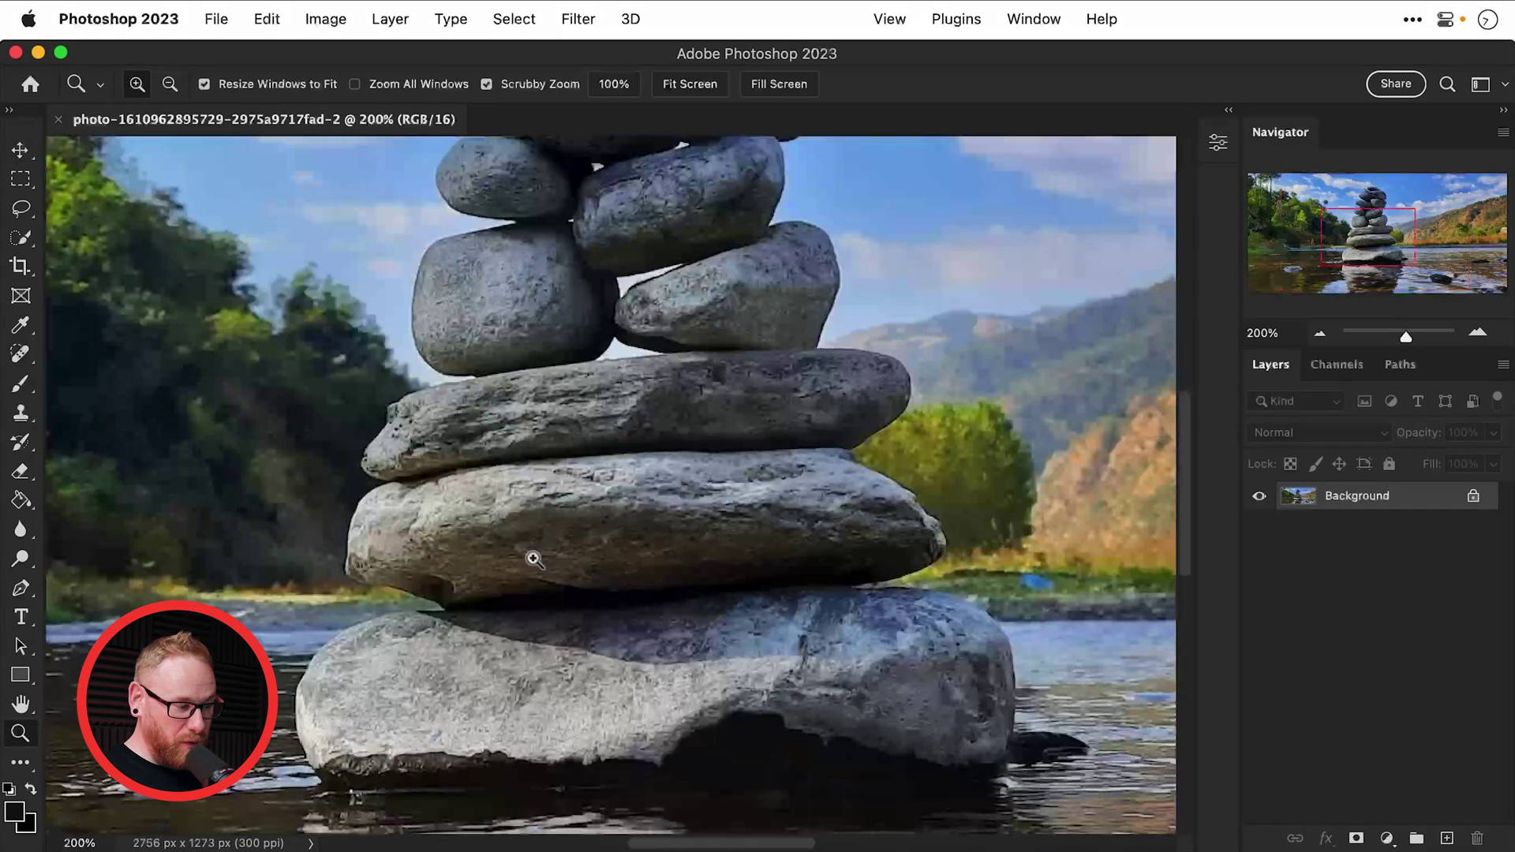
pyautogui.click(28, 237)
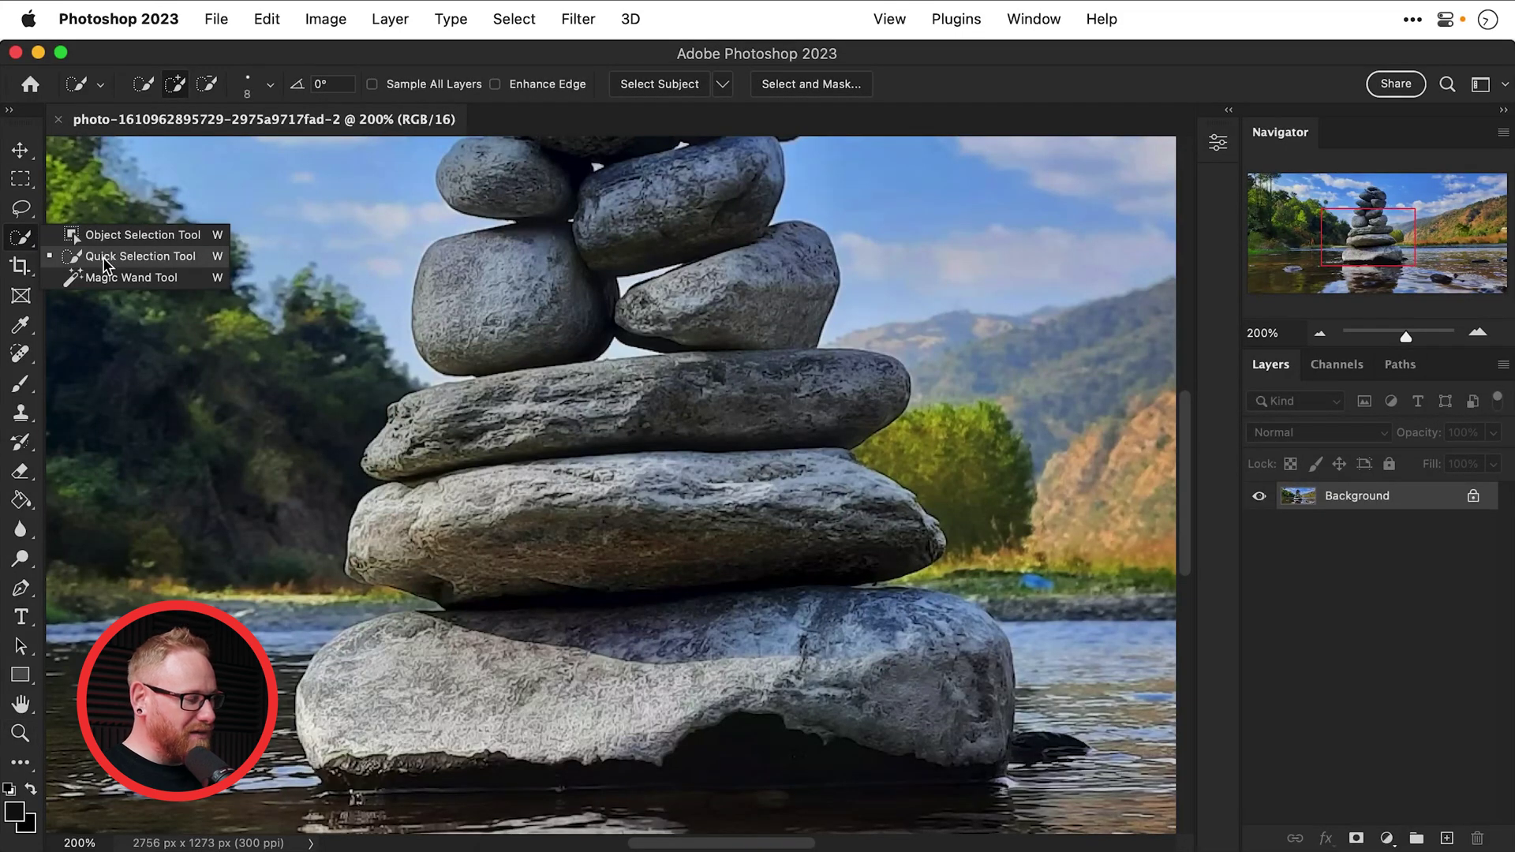
pyautogui.click(105, 263)
pyautogui.scroll(-3, 509, 561)
pyautogui.moveTo(440, 586)
pyautogui.mouseDown()
pyautogui.moveTo(368, 608)
pyautogui.moveTo(562, 552)
pyautogui.moveTo(434, 448)
pyautogui.moveTo(823, 585)
pyautogui.moveTo(732, 683)
pyautogui.mouseUp()
# Extend the quick selection upward to include all the remaining stones up to the top of the stack
pyautogui.scroll(4, 591, 671)
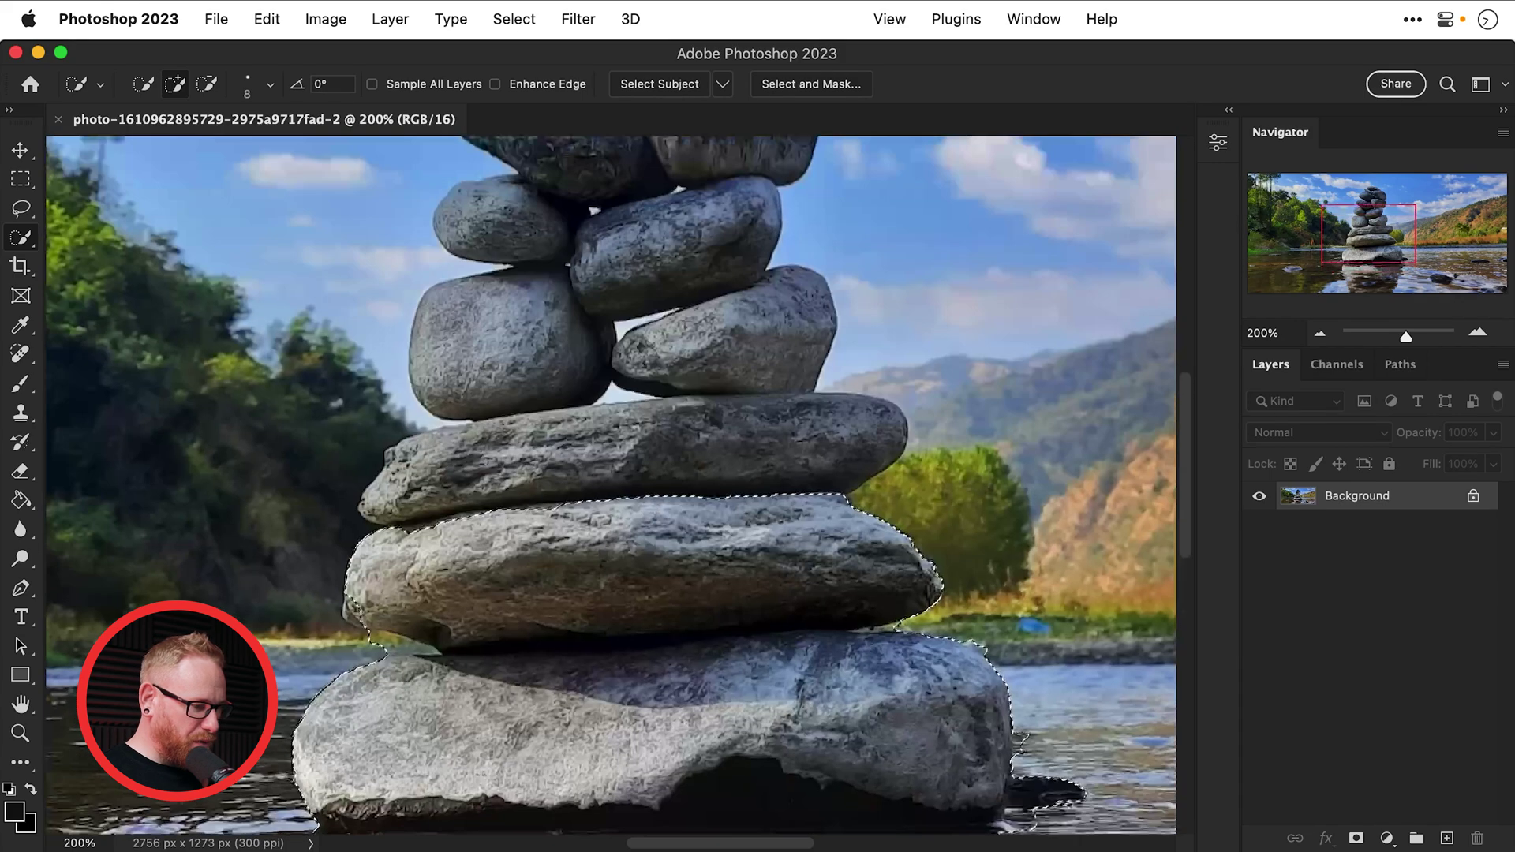
pyautogui.moveTo(388, 507)
pyautogui.mouseDown()
pyautogui.moveTo(412, 475)
pyautogui.moveTo(600, 446)
pyautogui.moveTo(509, 365)
pyautogui.moveTo(632, 260)
pyautogui.mouseUp()
pyautogui.moveTo(741, 355); pyautogui.dragTo(741, 473)
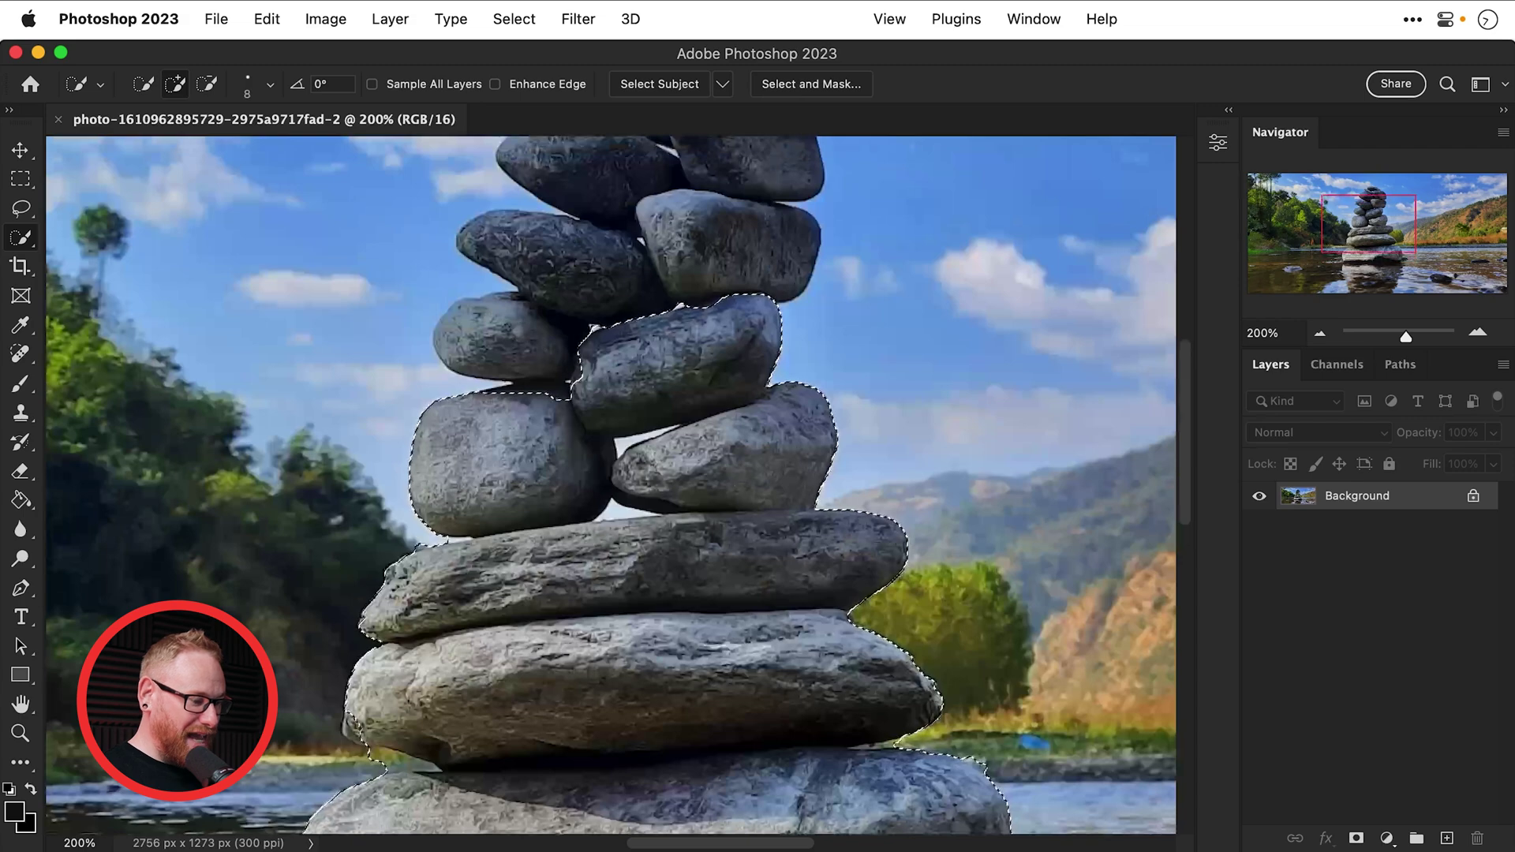
pyautogui.click(512, 339)
pyautogui.moveTo(479, 325); pyautogui.dragTo(571, 314)
pyautogui.click(685, 244)
pyautogui.scroll(5, 724, 244)
pyautogui.click(600, 355)
pyautogui.moveTo(619, 293); pyautogui.dragTo(714, 276)
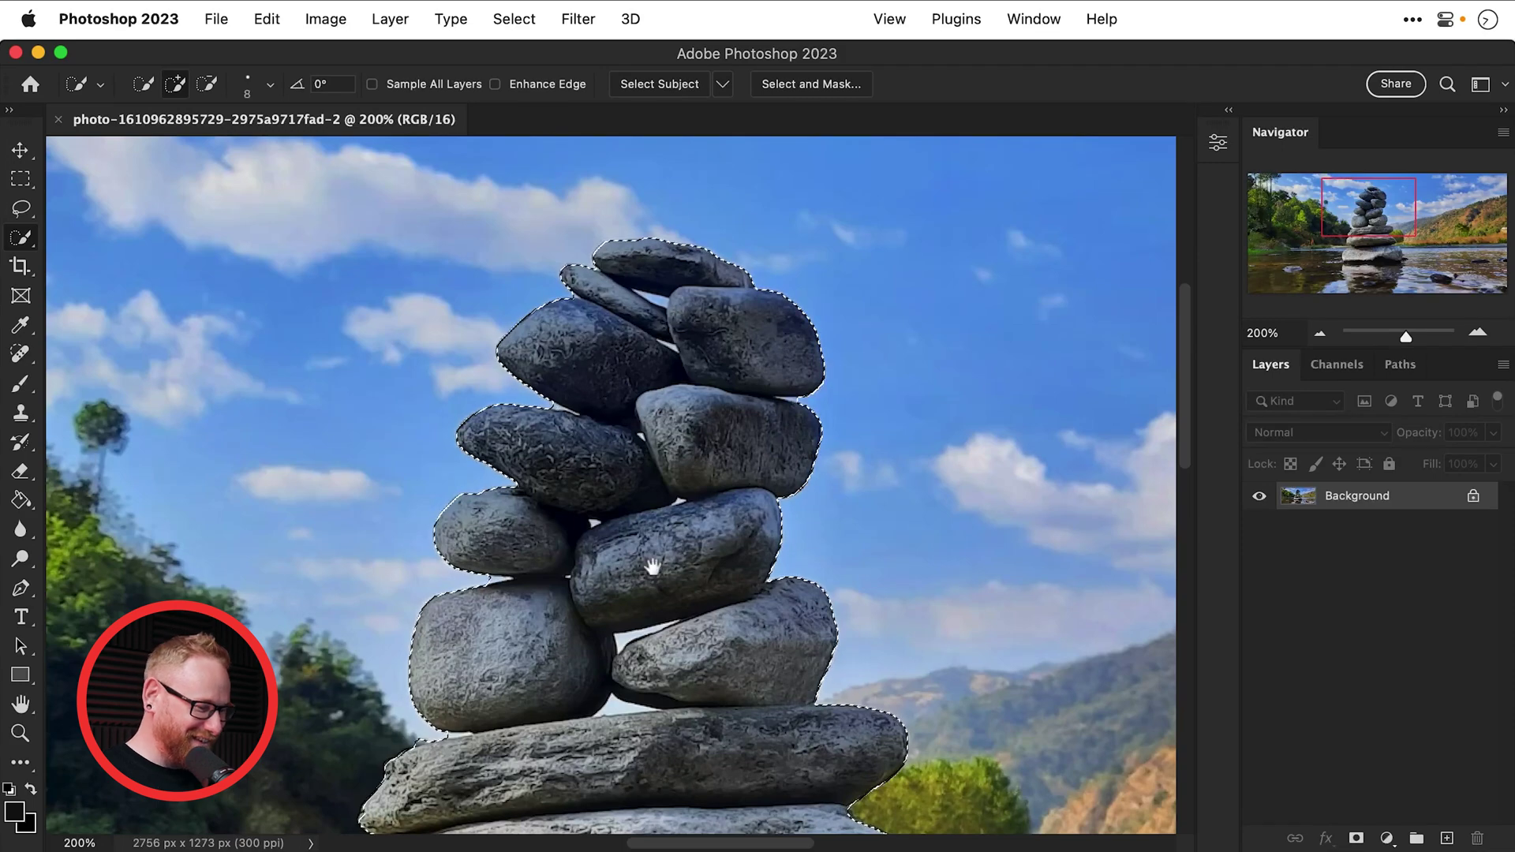
# Subtract the background gaps between the two lowest stones from the selection on both sides of the stack
pyautogui.scroll(-10, 653, 568)
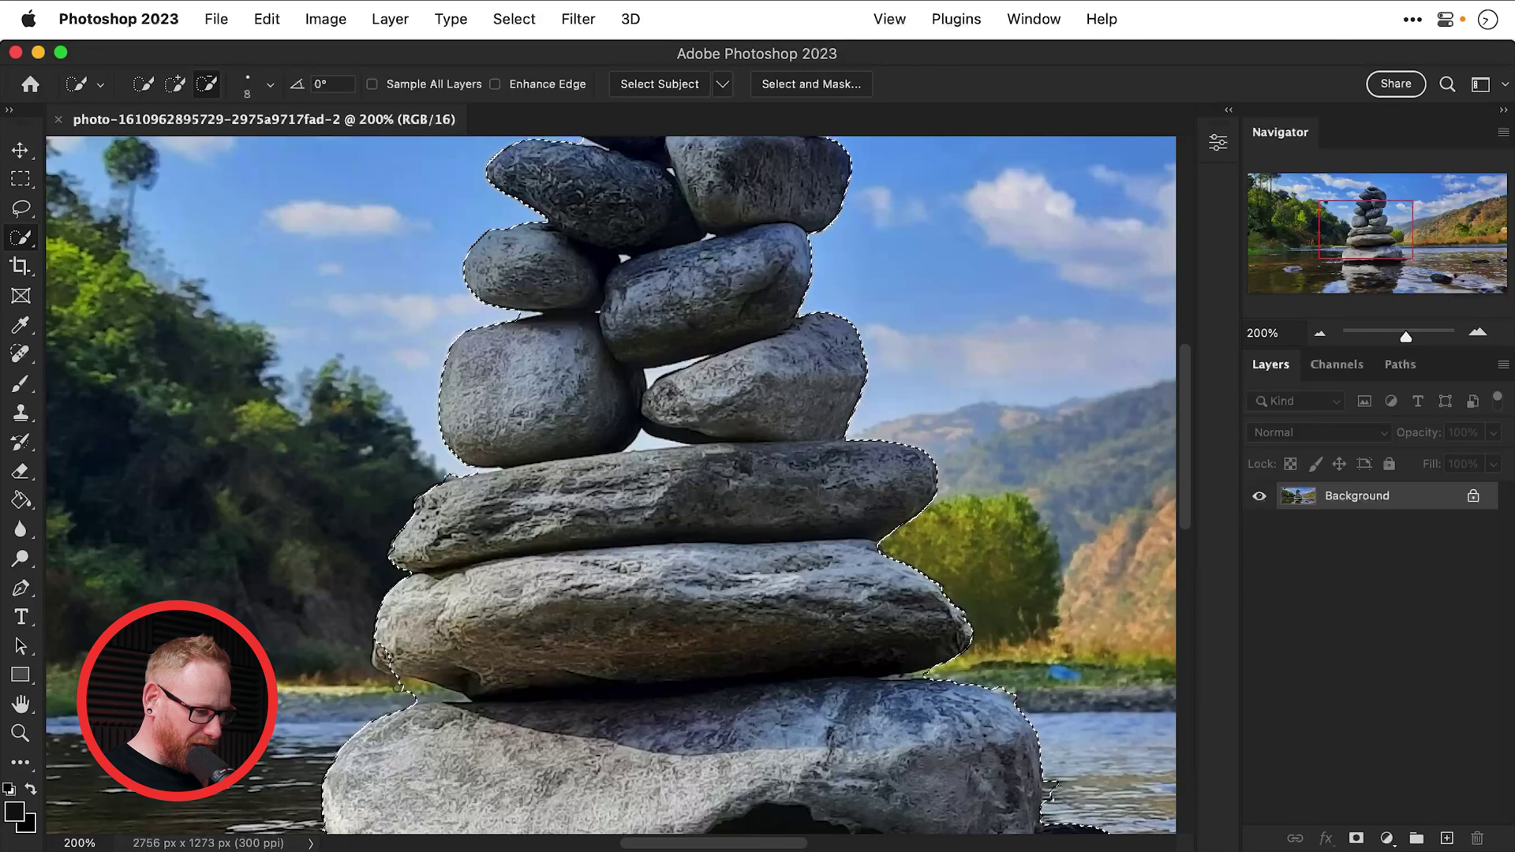
pyautogui.keyDown('alt'); pyautogui.moveTo(406, 686); pyautogui.dragTo(436, 696); pyautogui.keyUp('alt')
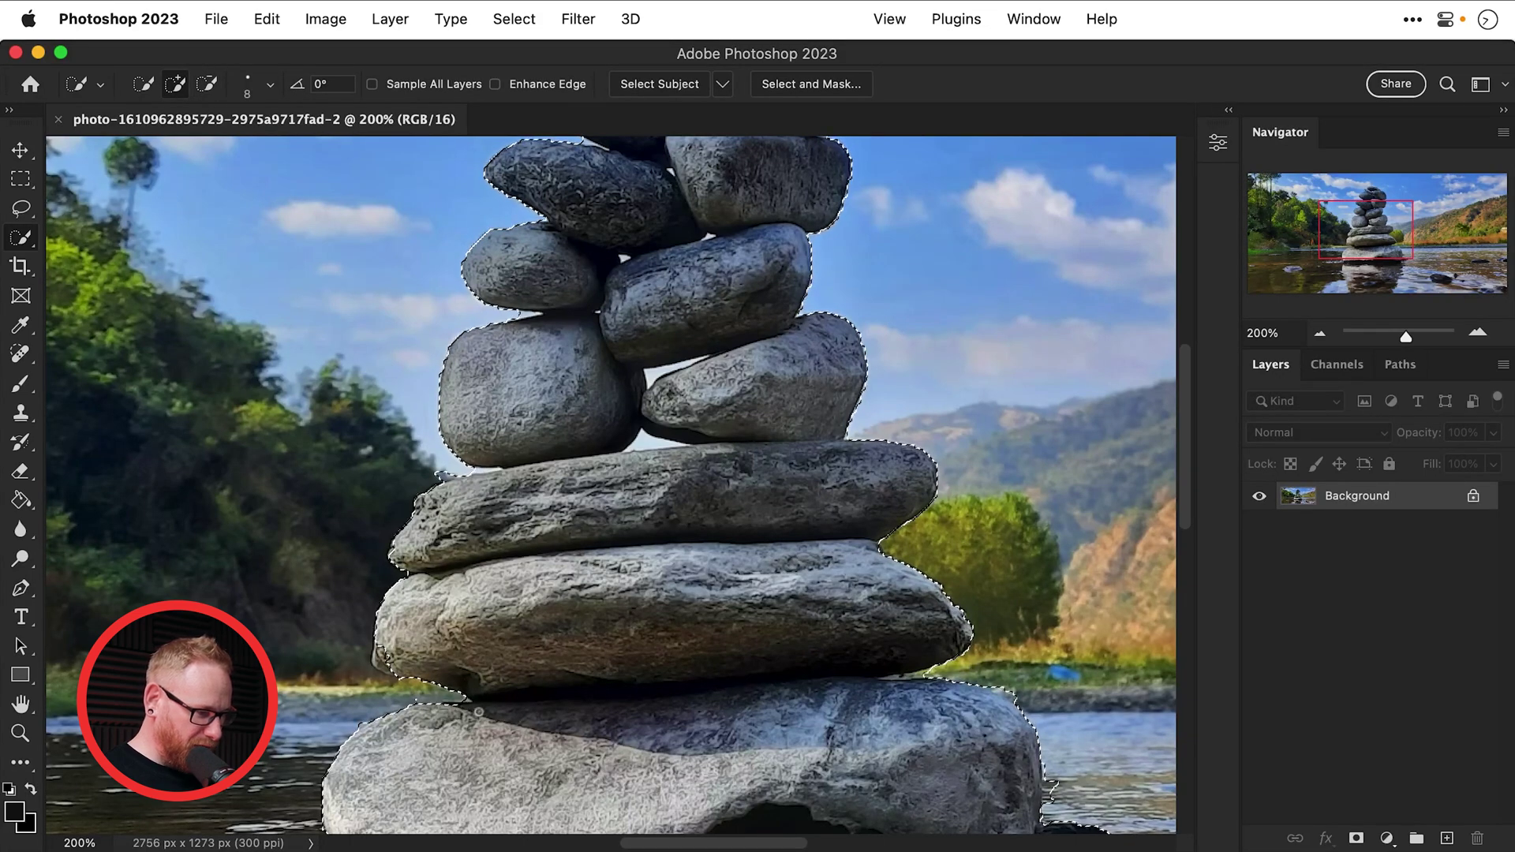
pyautogui.scroll(-5, 473, 694)
pyautogui.hscroll(-4, 473, 694)
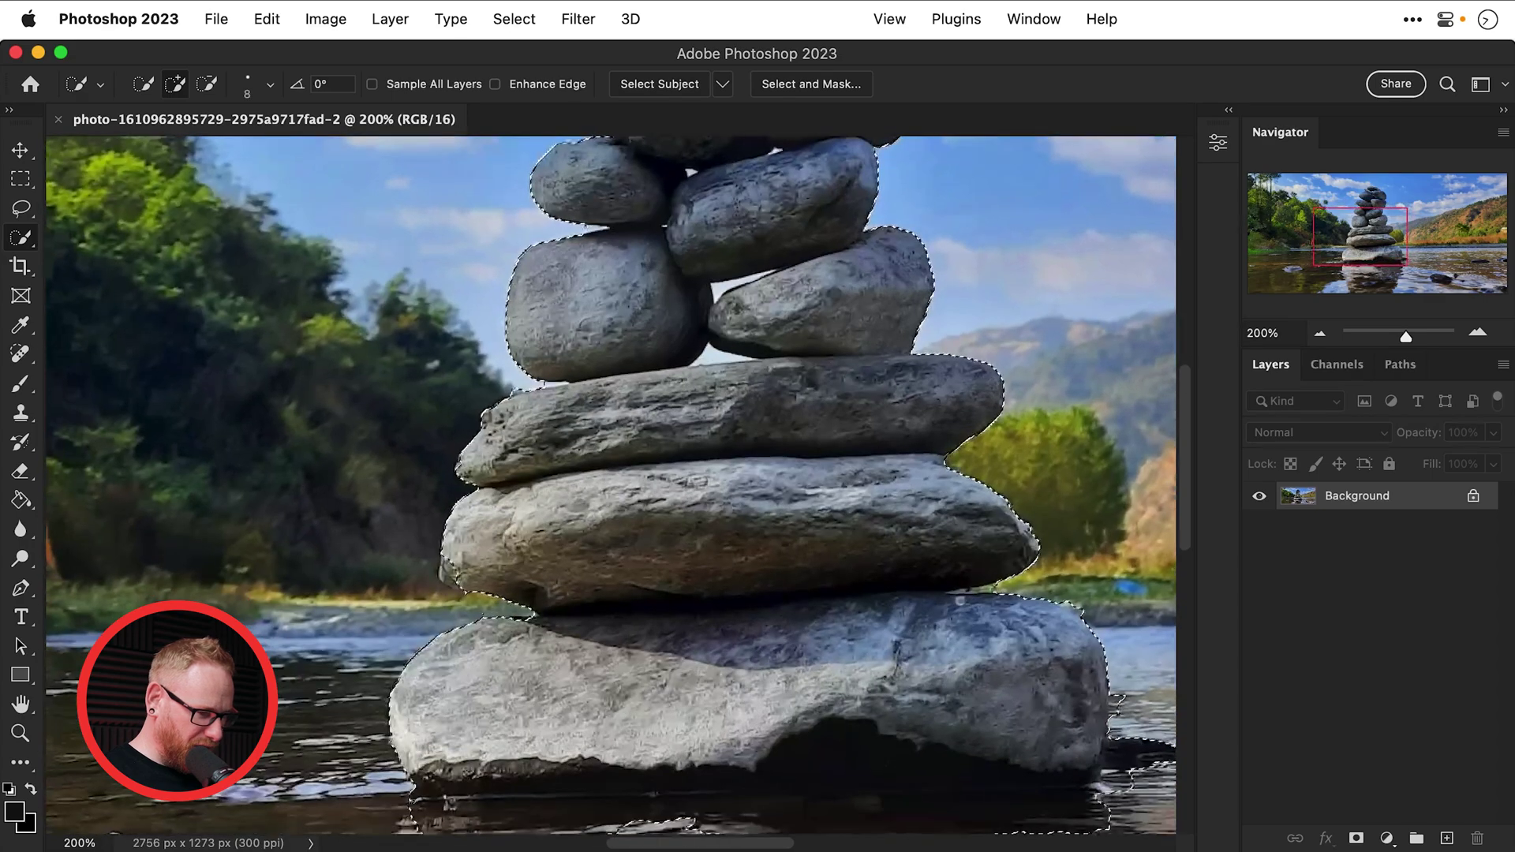
pyautogui.press('z')
pyautogui.click(1016, 589)
pyautogui.click(958, 588)
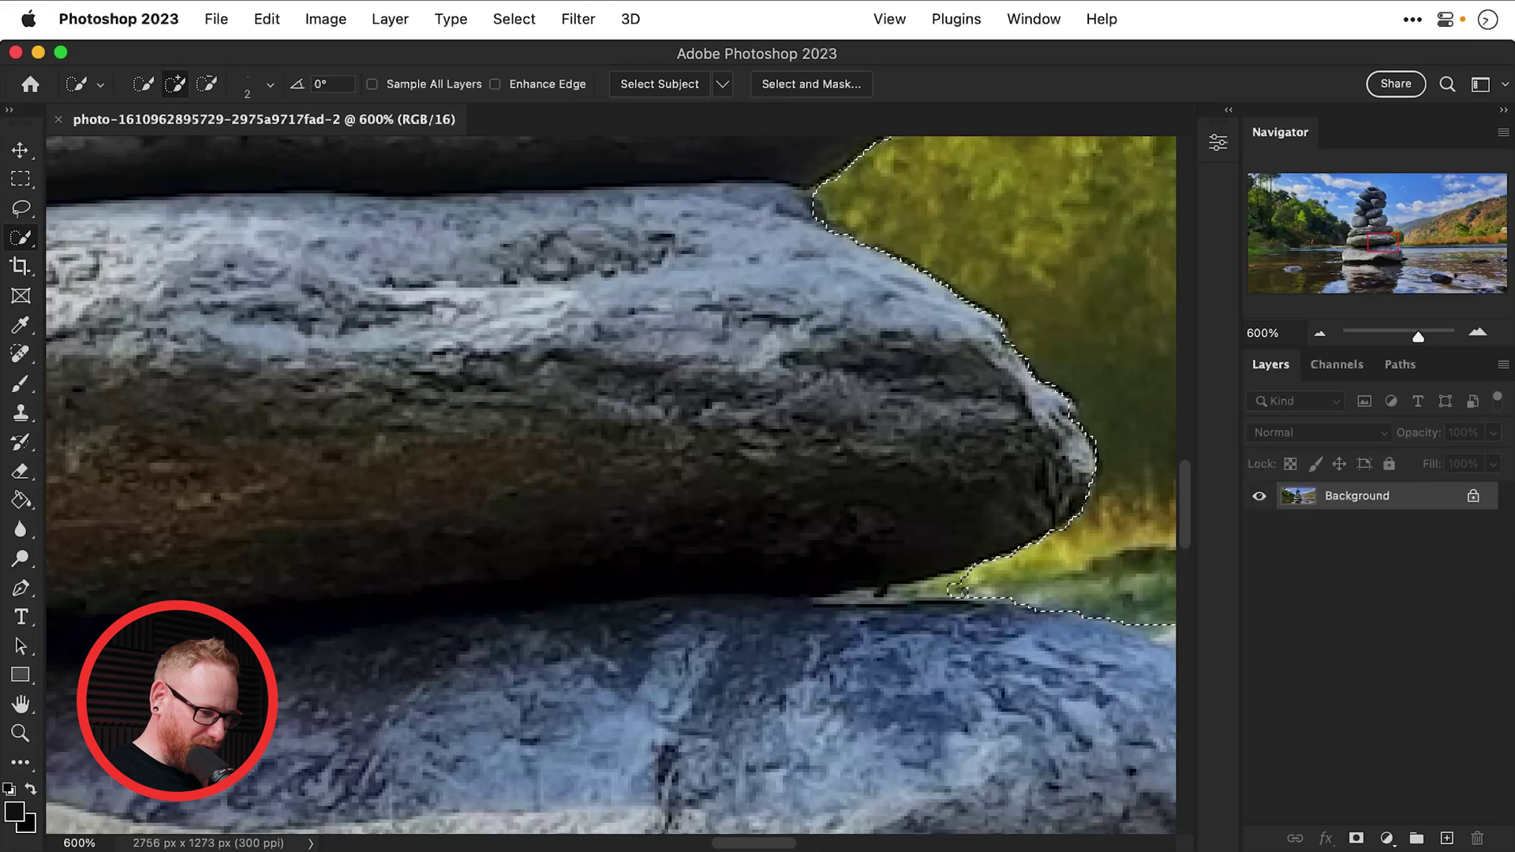
pyautogui.press('alt')
pyautogui.keyDown('alt'); pyautogui.click(950, 588); pyautogui.keyUp('alt')
pyautogui.keyDown('alt'); pyautogui.click(882, 591); pyautogui.keyUp('alt')
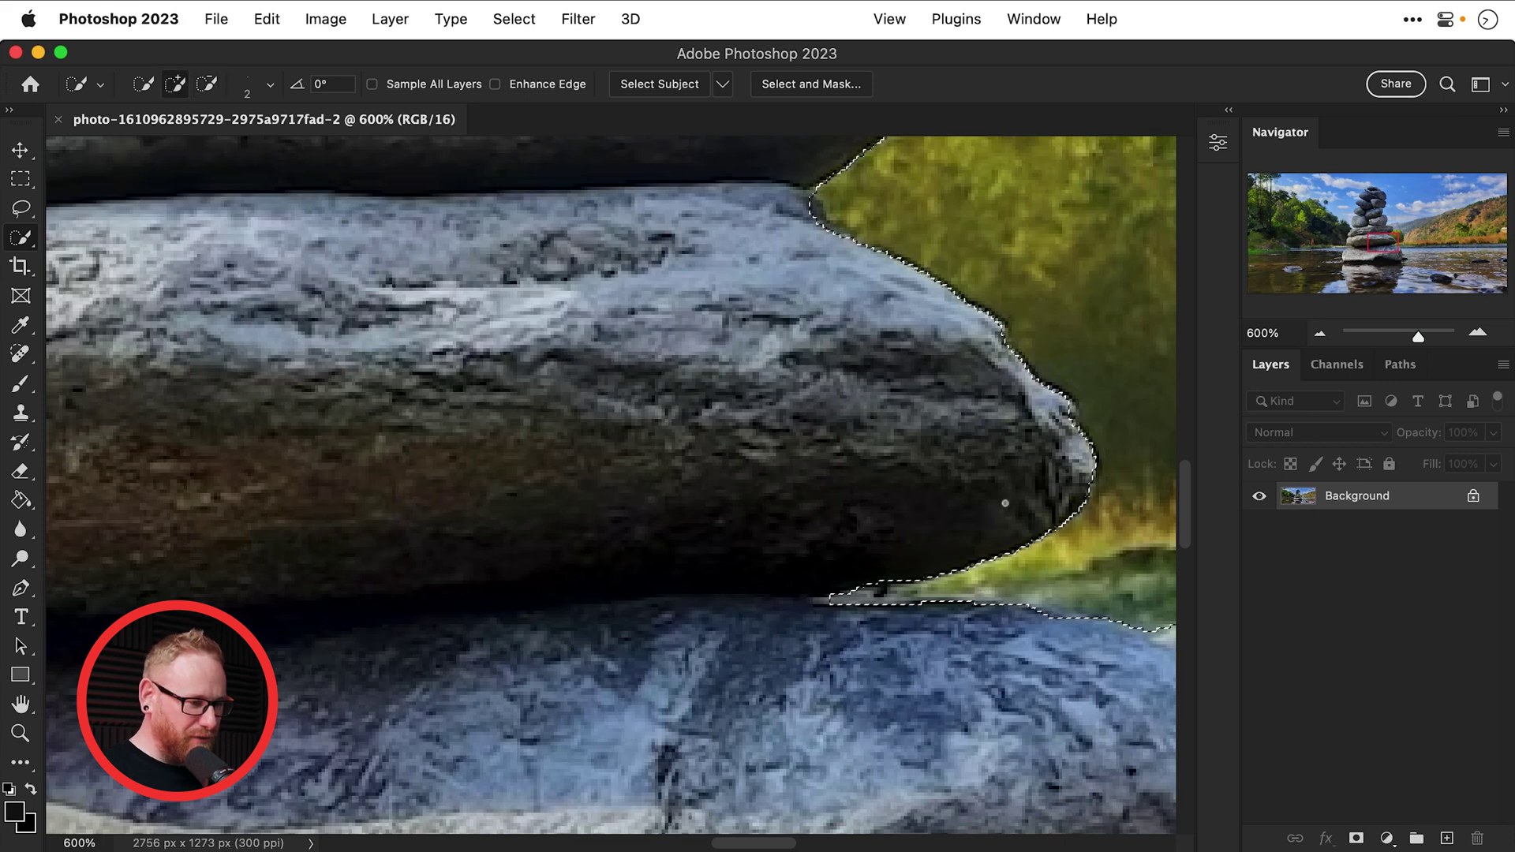
# Refine the selection along the second-lowest stone's right end and the notch where it meets the stone above
pyautogui.click(939, 567)
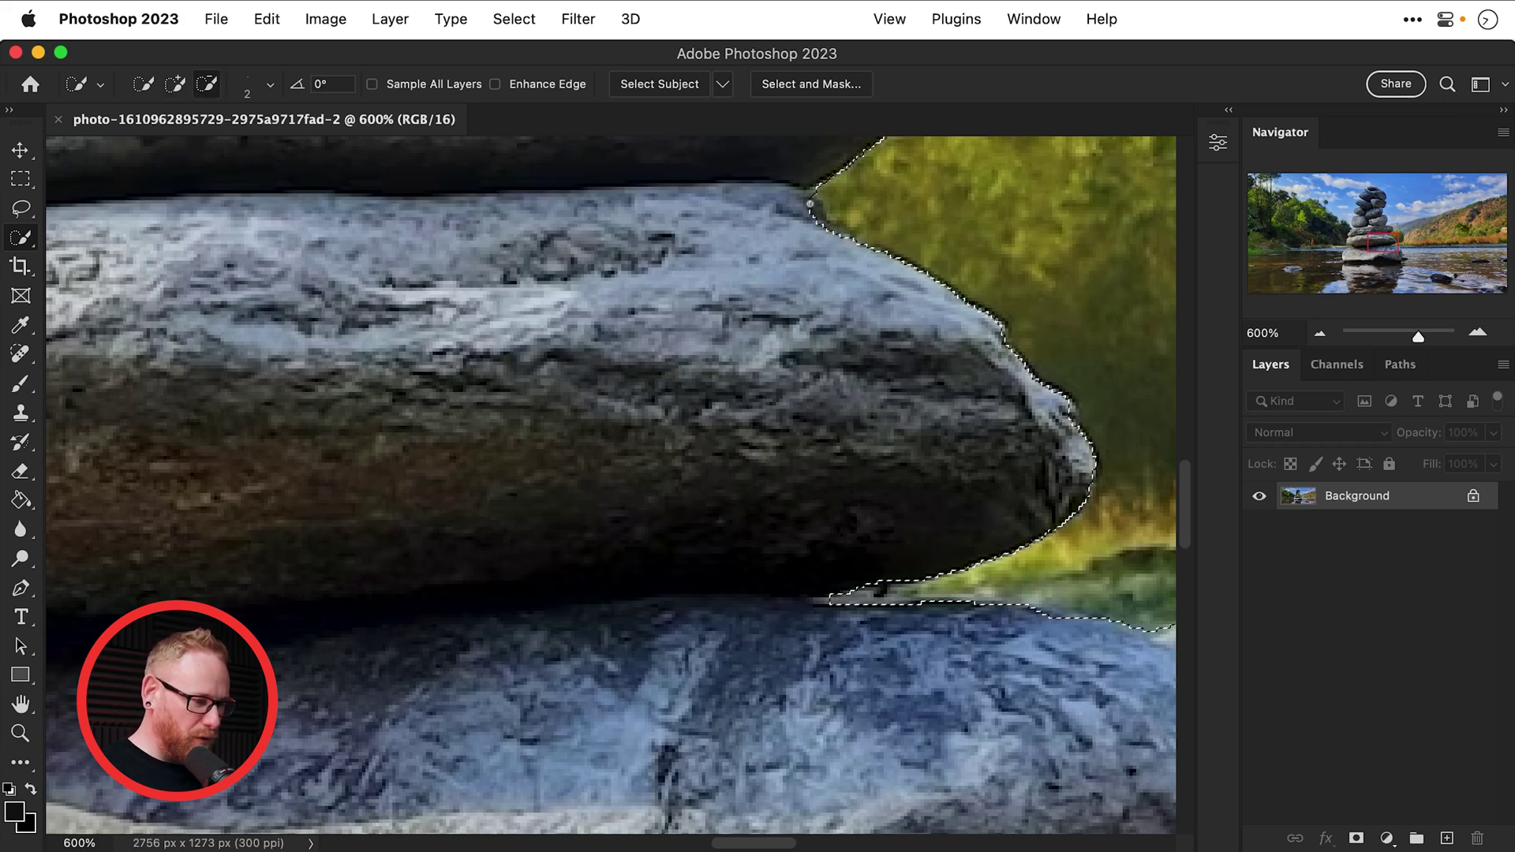
pyautogui.keyDown('alt'); pyautogui.click(815, 213); pyautogui.keyUp('alt')
pyautogui.click(814, 206)
# Refine the selection around the second-lowest stone's left end, adding its missing edge and subtracting the background beneath it
pyautogui.moveTo(600, 371); pyautogui.dragTo(900, 371)
pyautogui.moveTo(433, 514); pyautogui.dragTo(906, 500)
pyautogui.moveTo(357, 581); pyautogui.dragTo(582, 584)
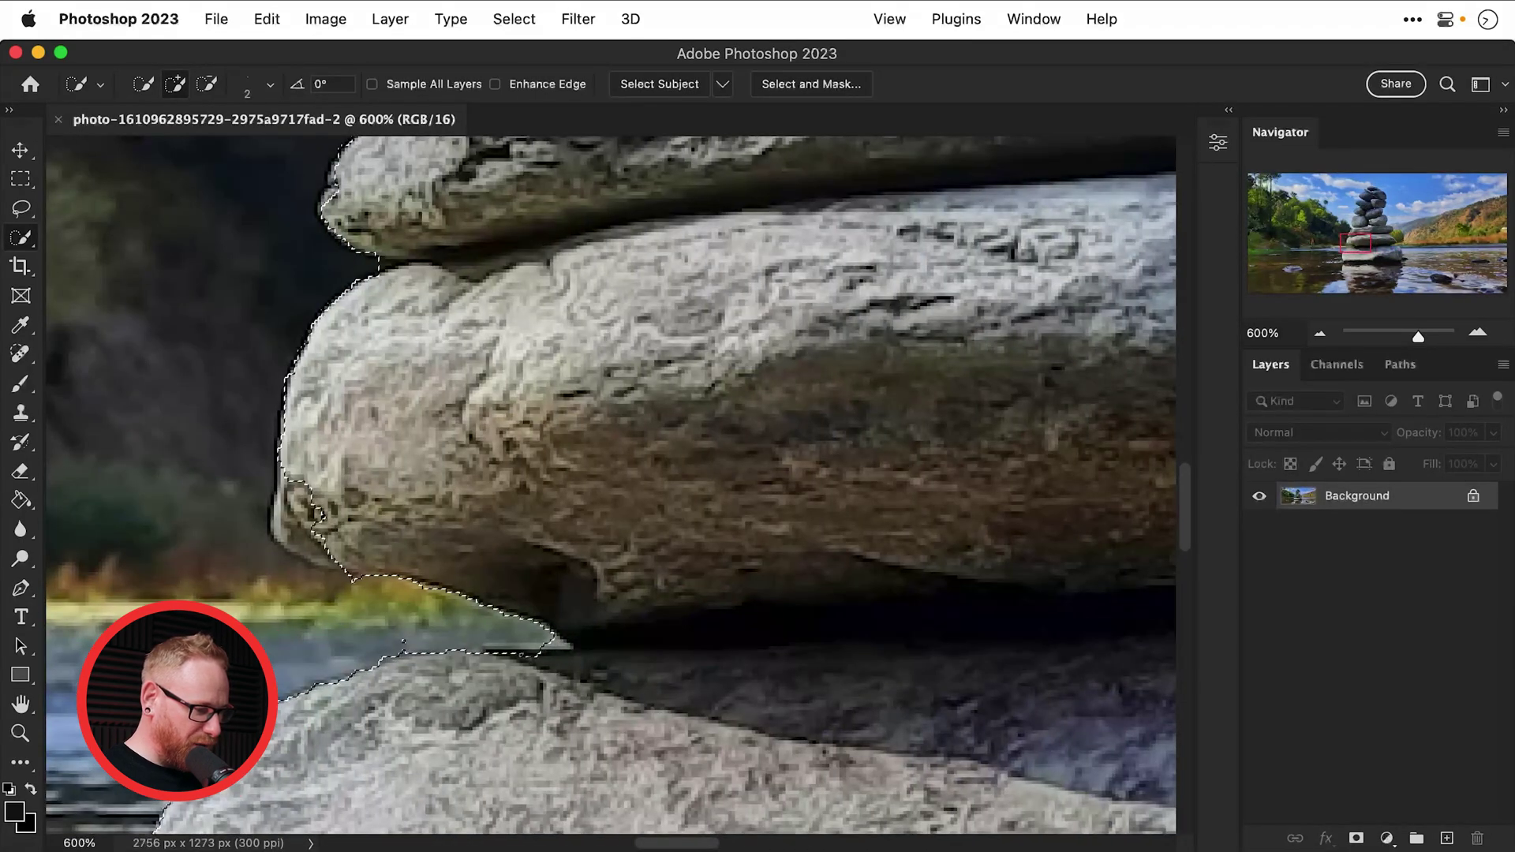
pyautogui.keyDown('alt'); pyautogui.click(561, 645); pyautogui.keyUp('alt')
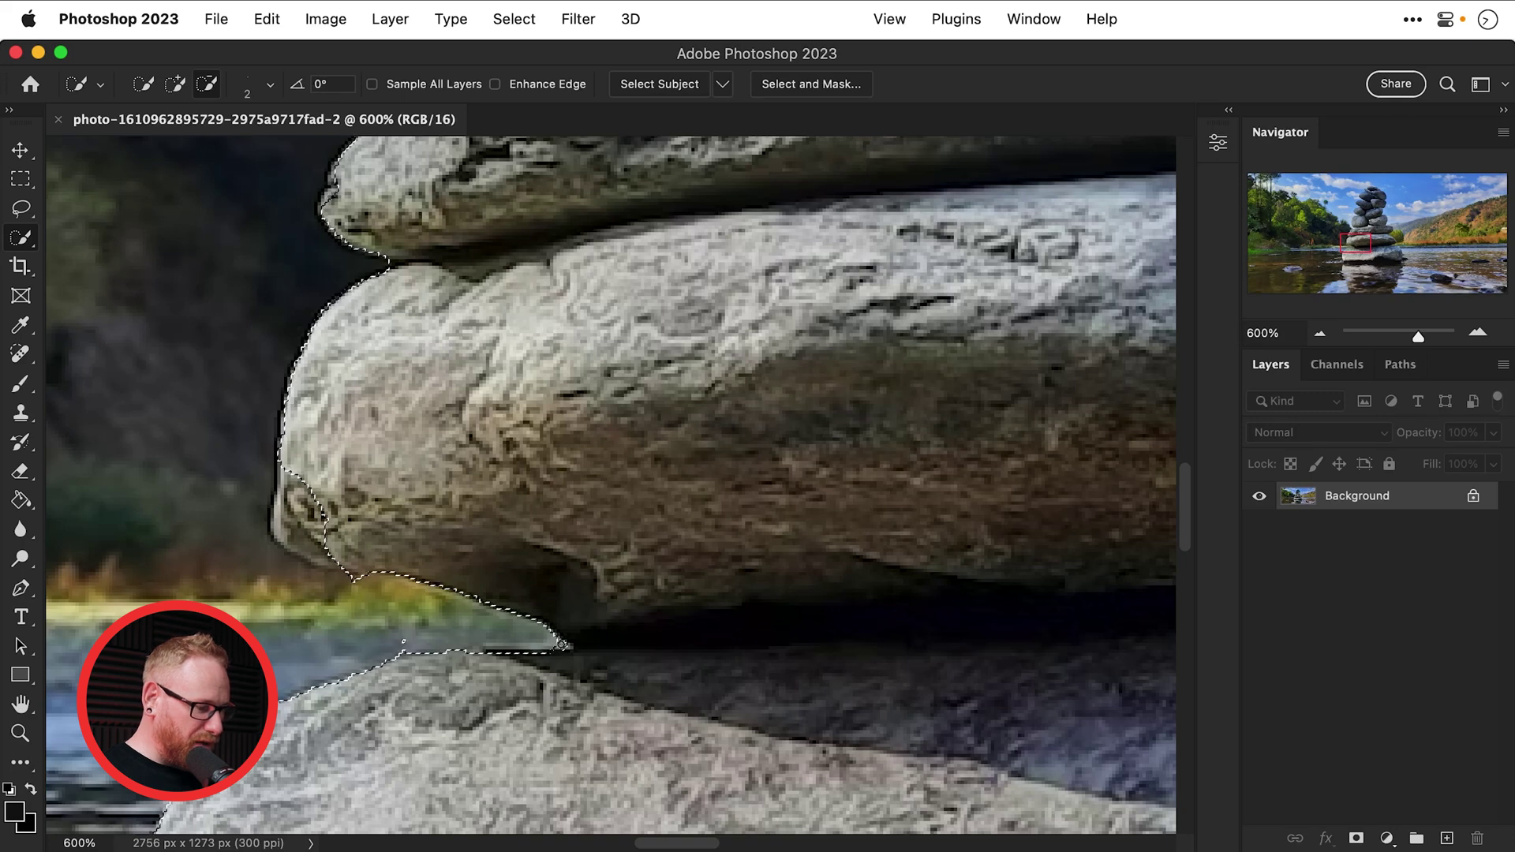
pyautogui.moveTo(295, 494); pyautogui.dragTo(297, 527)
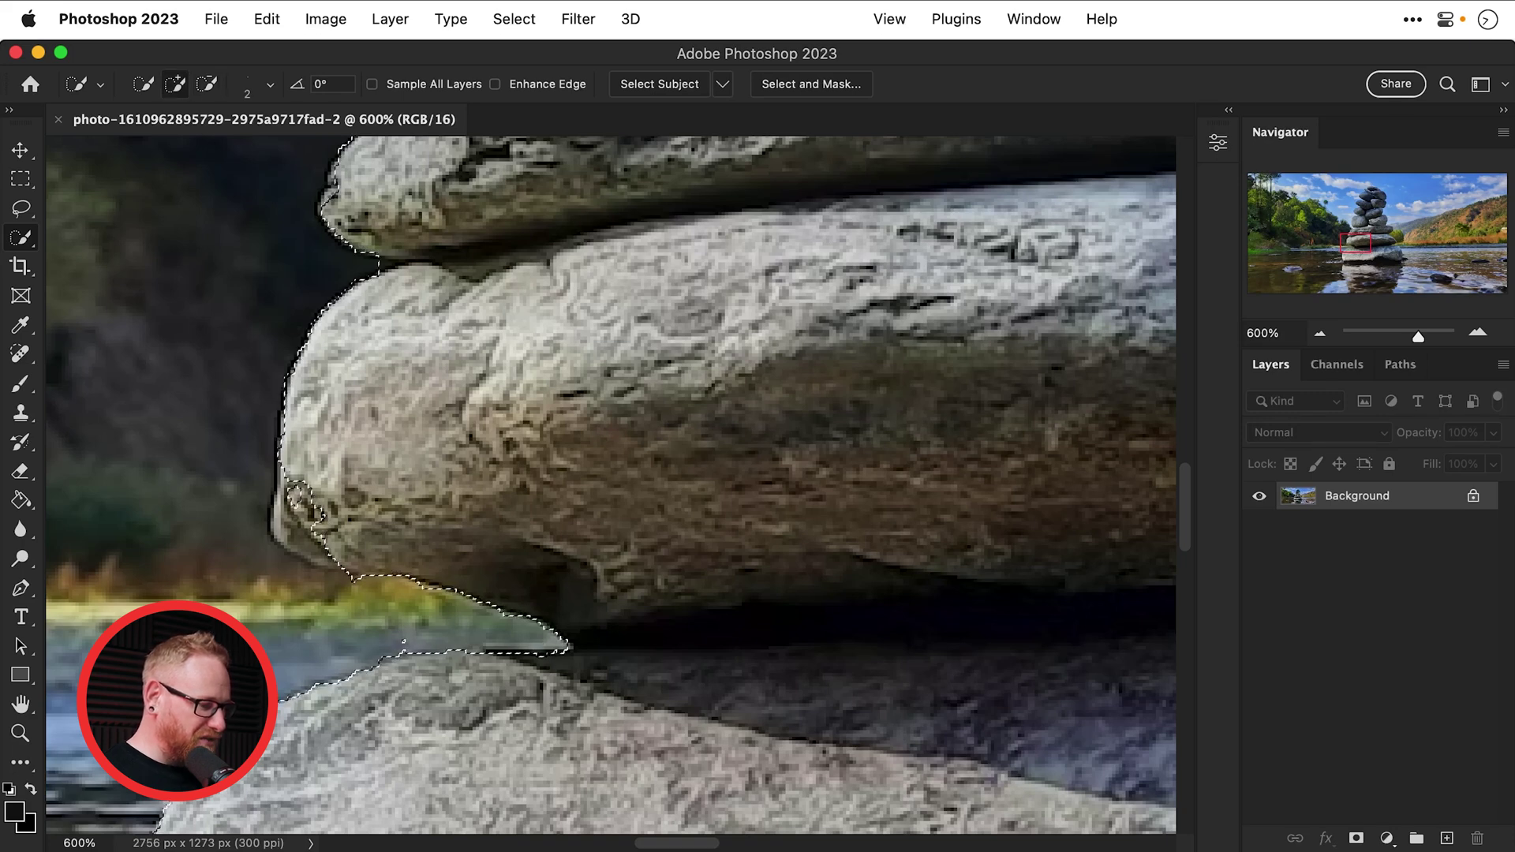
pyautogui.keyDown('alt'); pyautogui.click(331, 584); pyautogui.keyUp('alt')
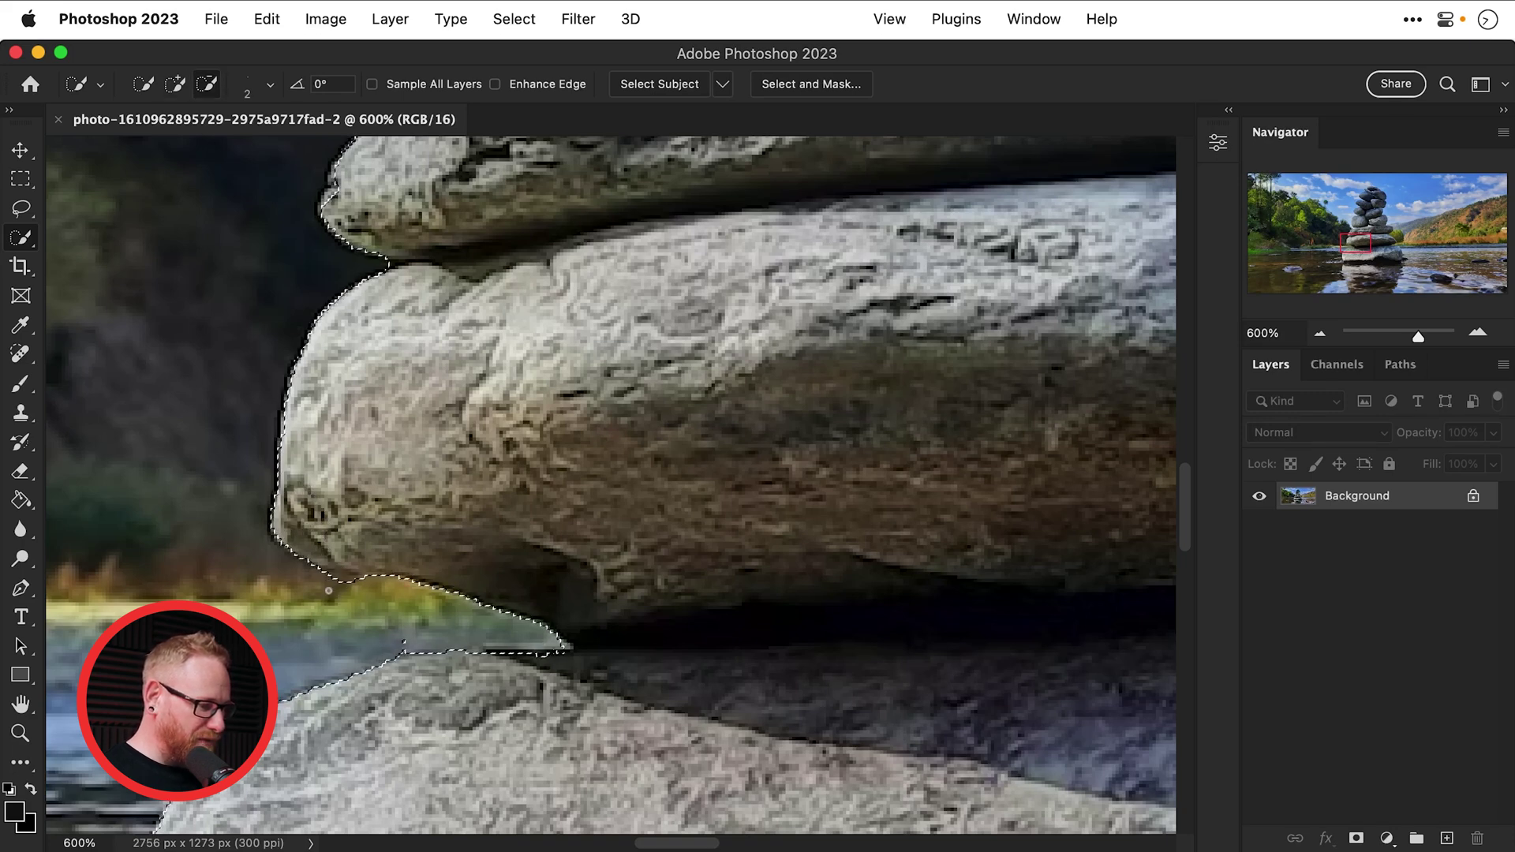
pyautogui.keyDown('alt'); pyautogui.click(336, 579); pyautogui.keyUp('alt')
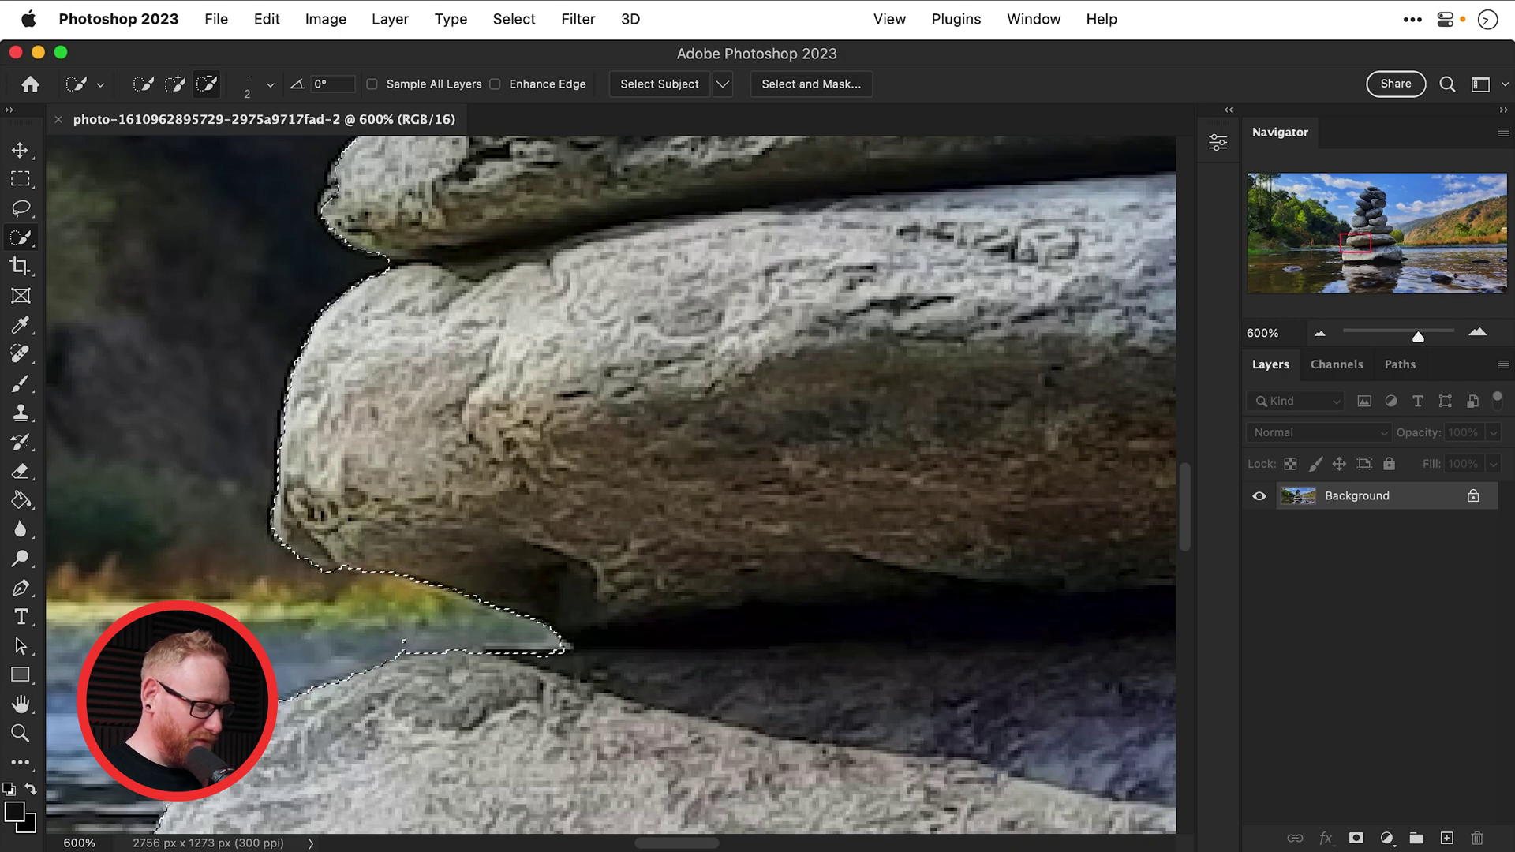
# Add a layer mask from the stone selection and duplicate the masked layer
pyautogui.press('v')
pyautogui.press('super+0')
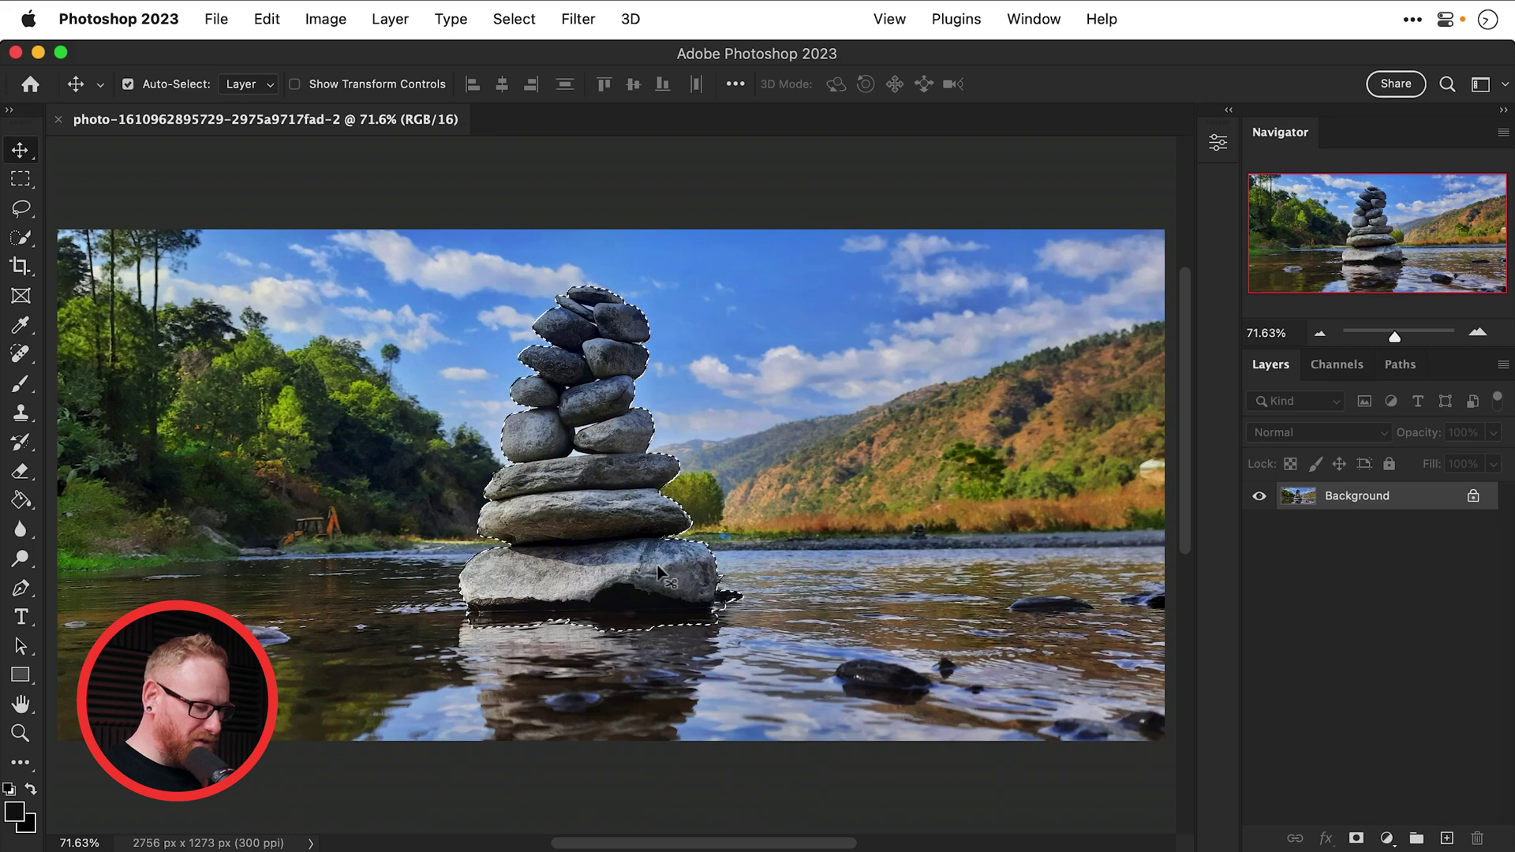
pyautogui.click(1356, 838)
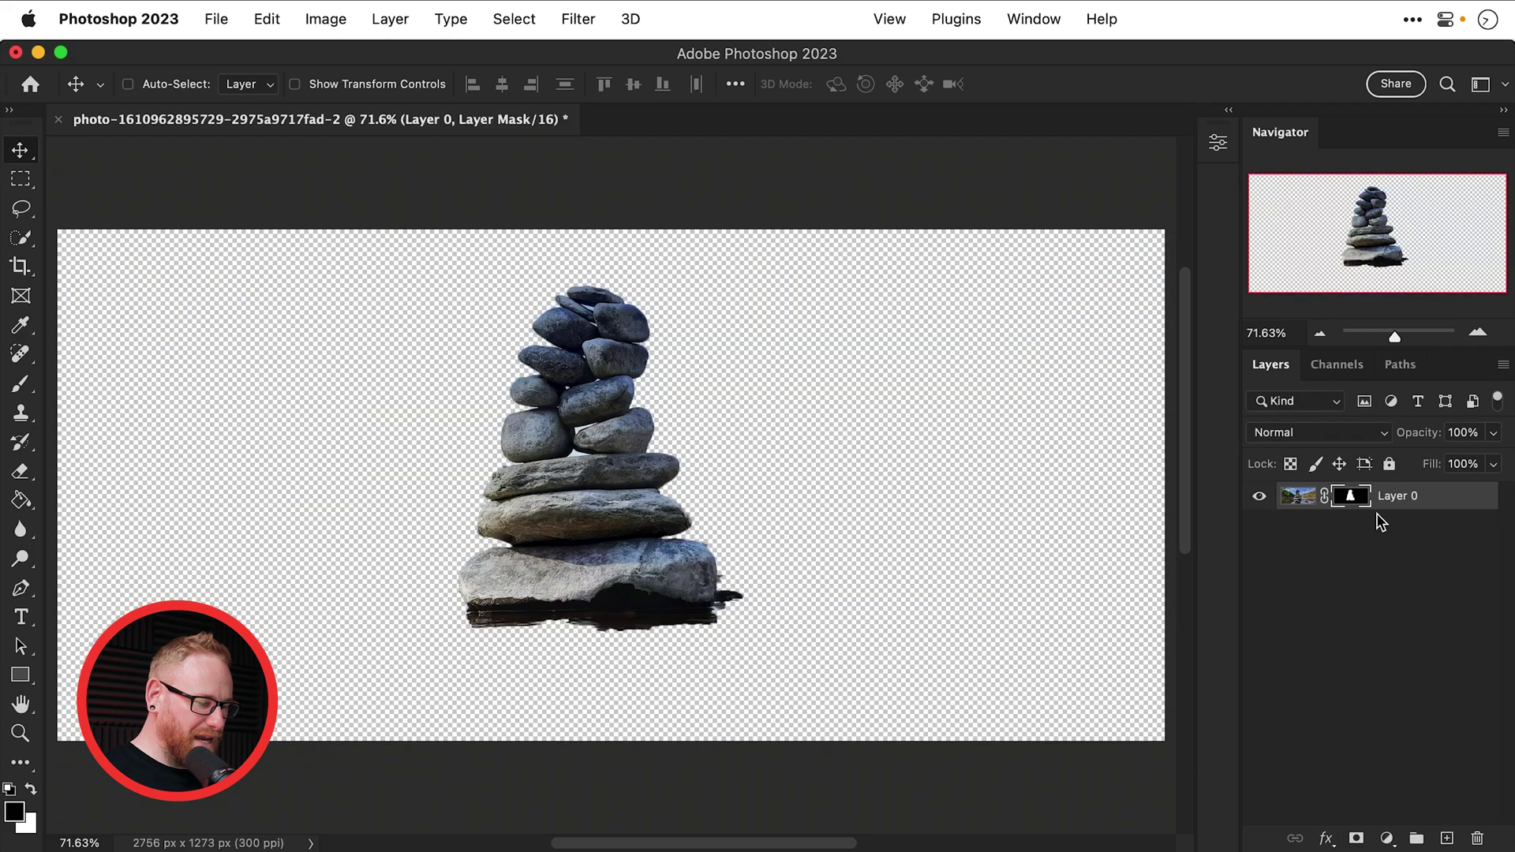
pyautogui.press('super+j')
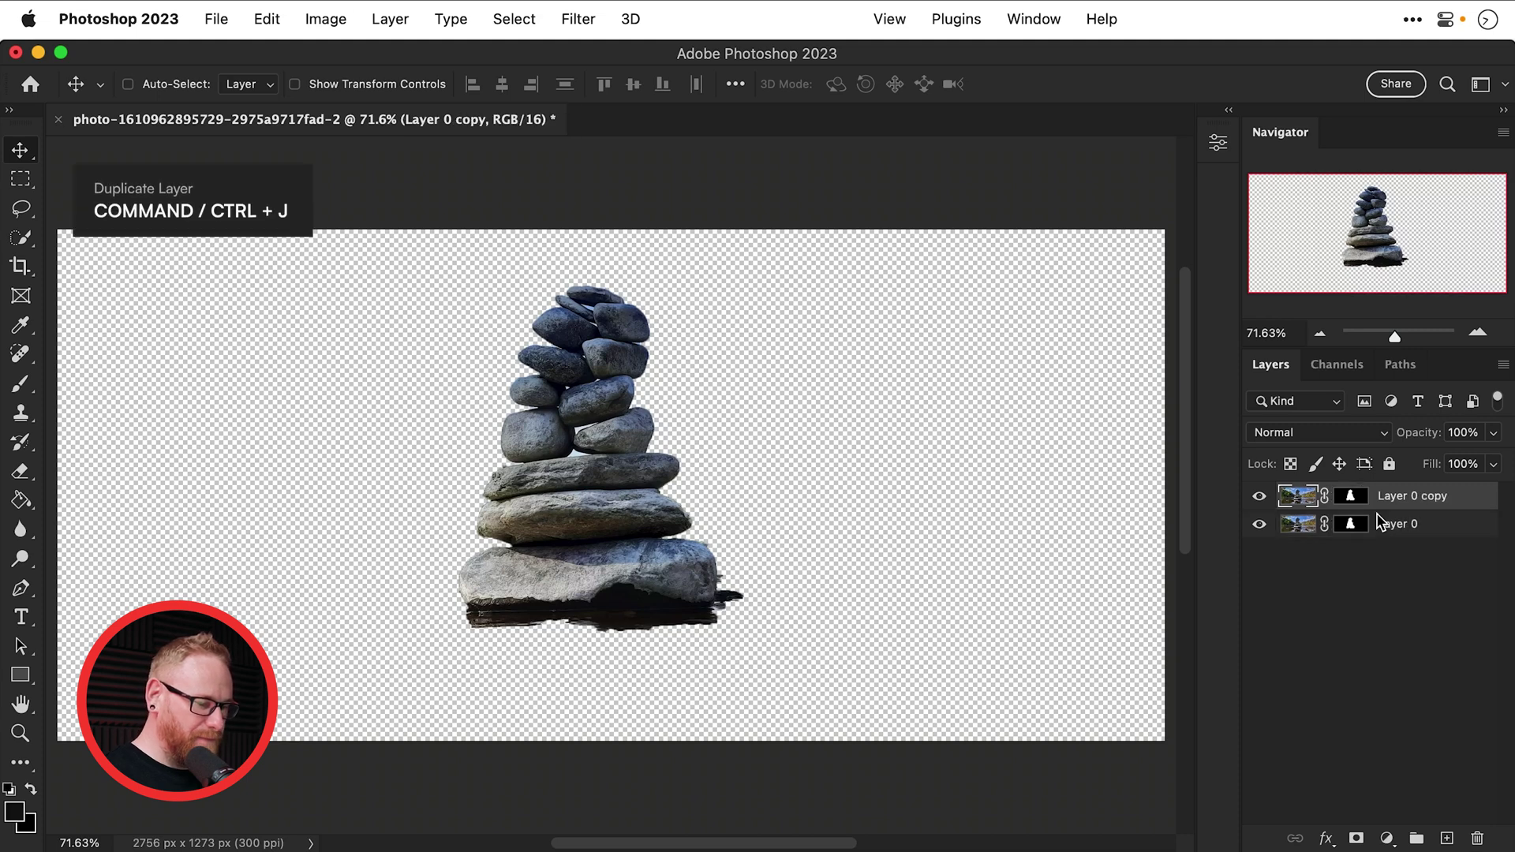
# Hide the duplicated layer and delete the layer mask from the original Layer 0
pyautogui.click(1260, 497)
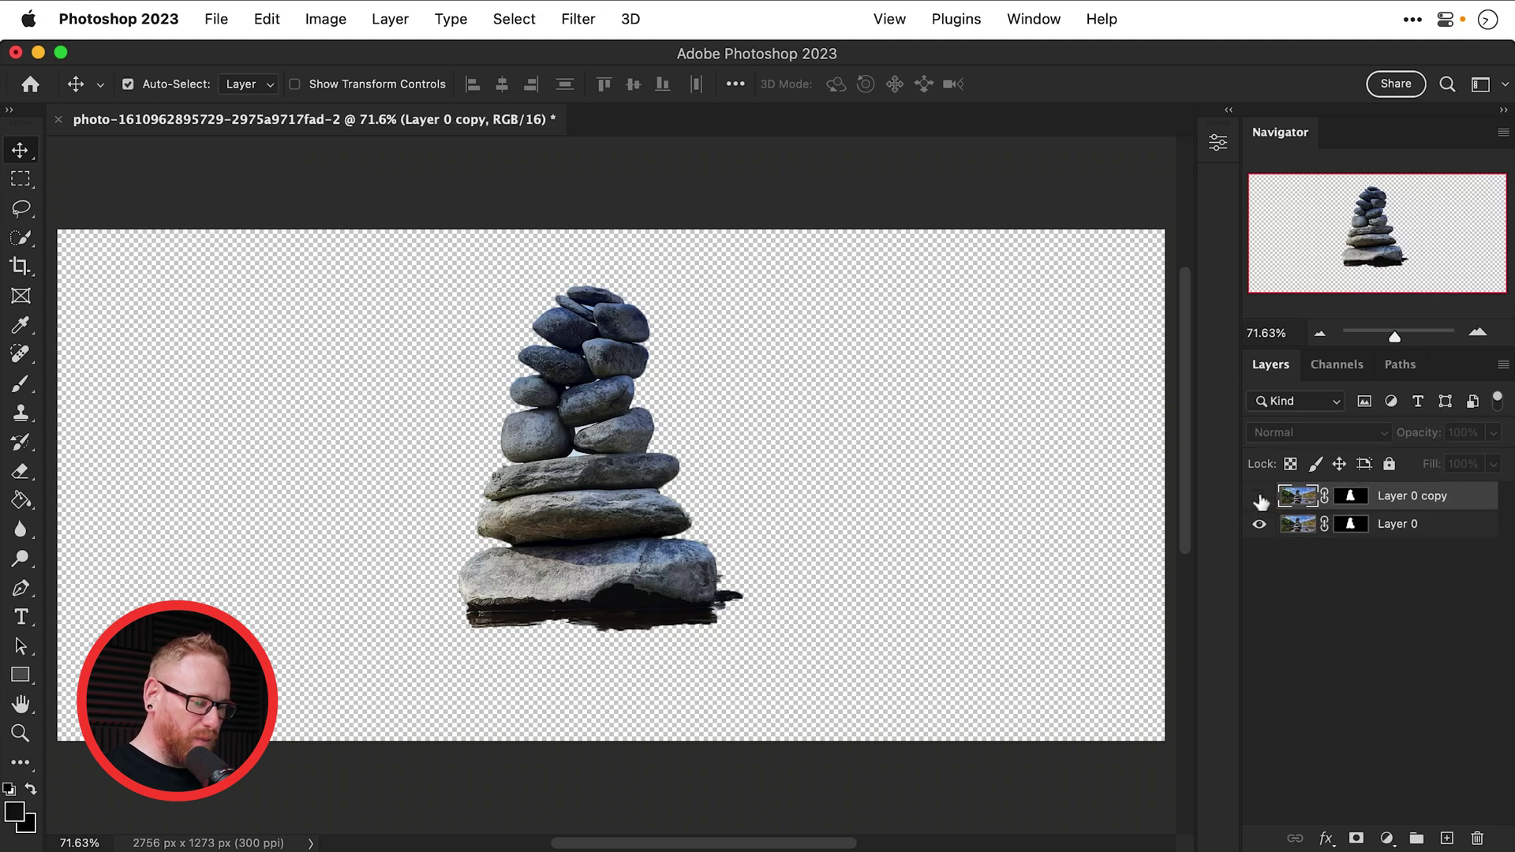
pyautogui.click(1354, 525)
pyautogui.rightClick(1354, 525)
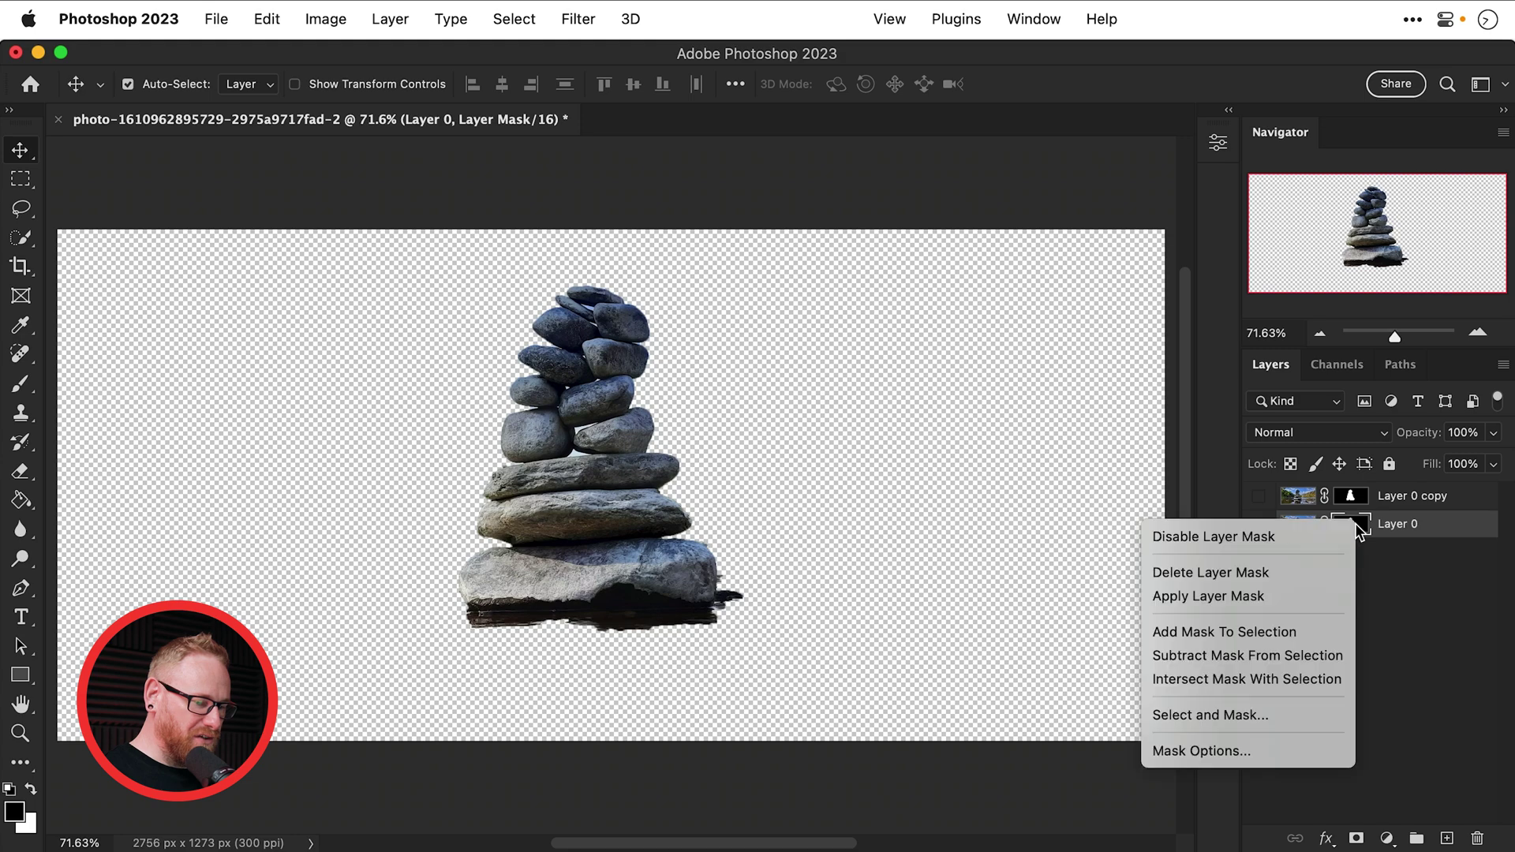
pyautogui.click(1293, 572)
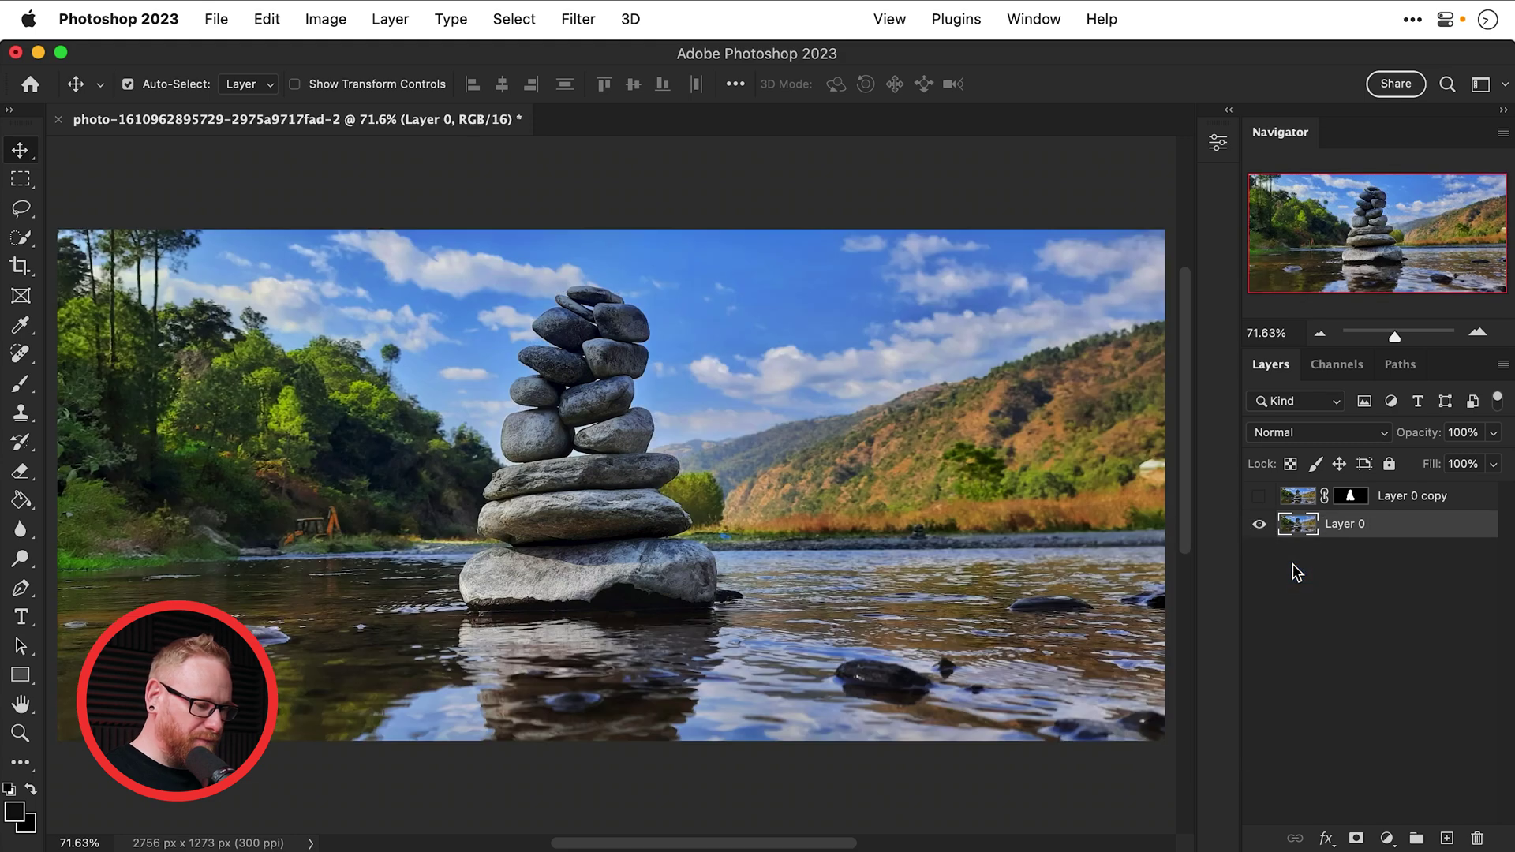
# Check the stone cutout layer and the full photo layer separately by toggling their visibility
pyautogui.click(1260, 525)
pyautogui.click(1258, 497)
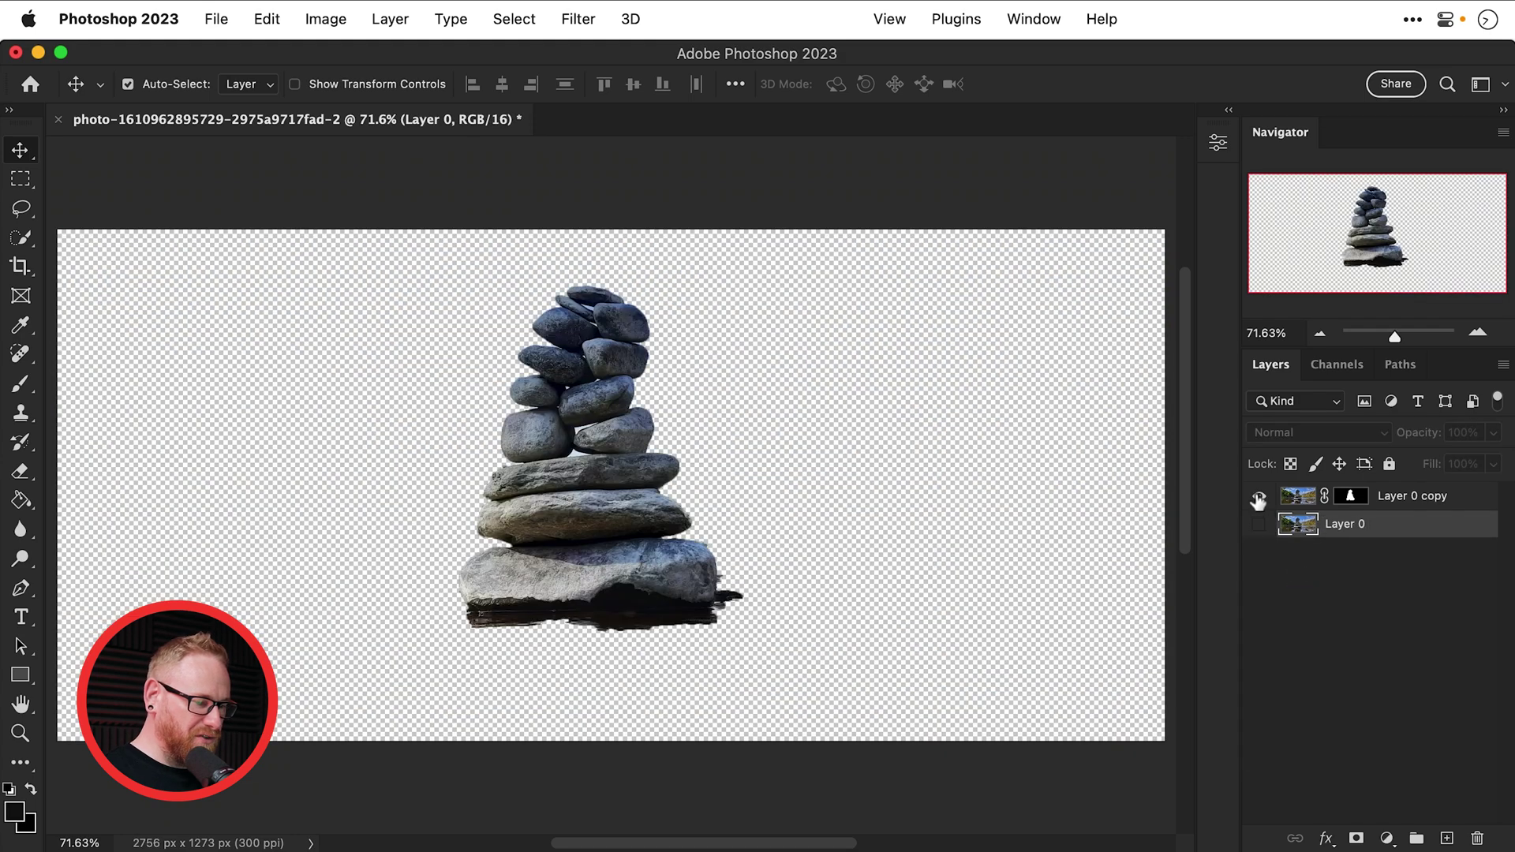
pyautogui.click(1258, 497)
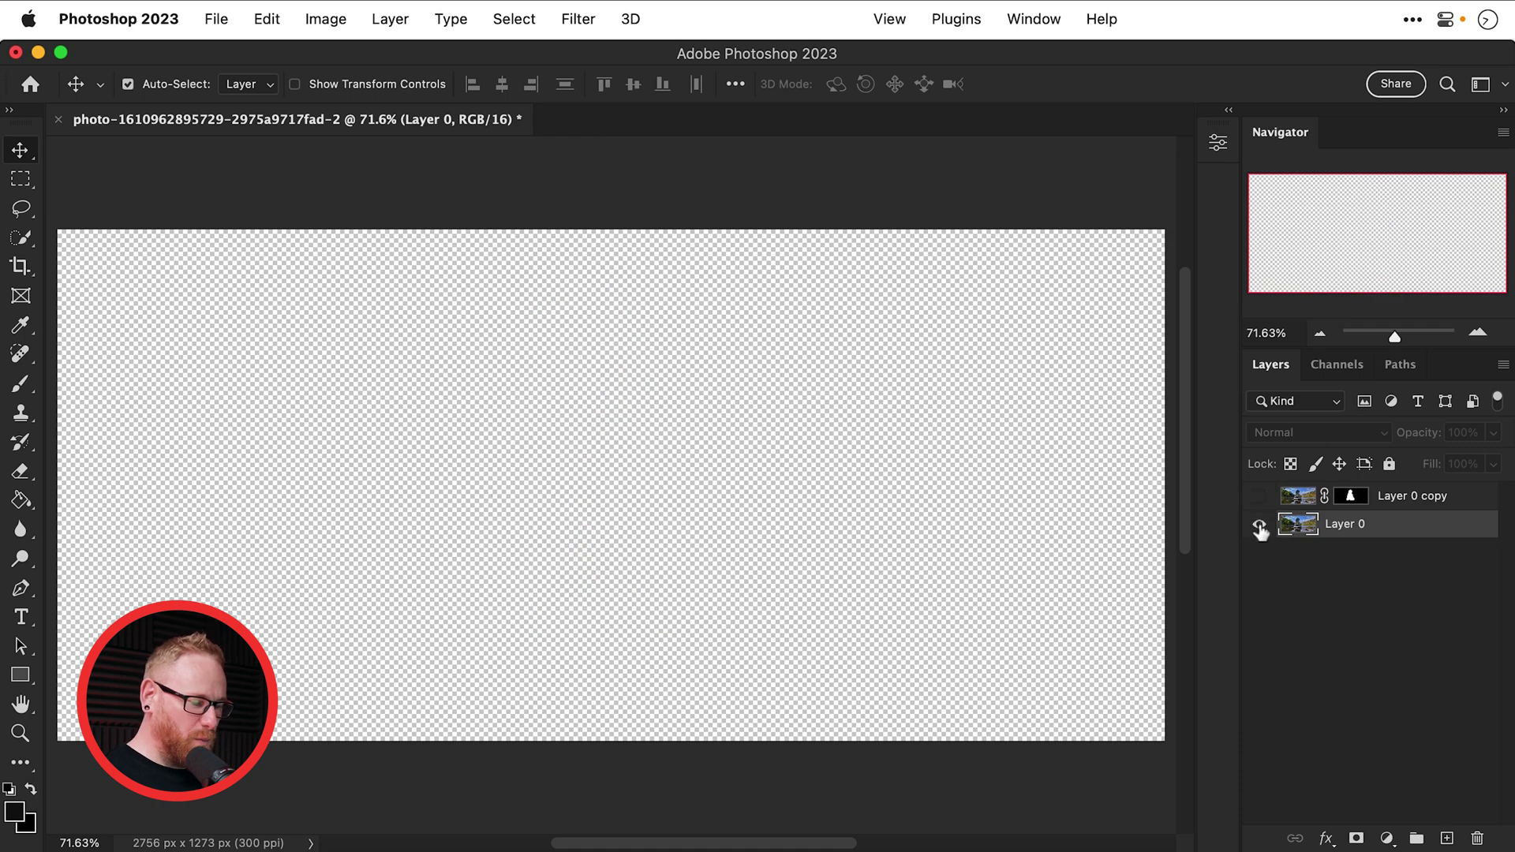
pyautogui.click(1259, 525)
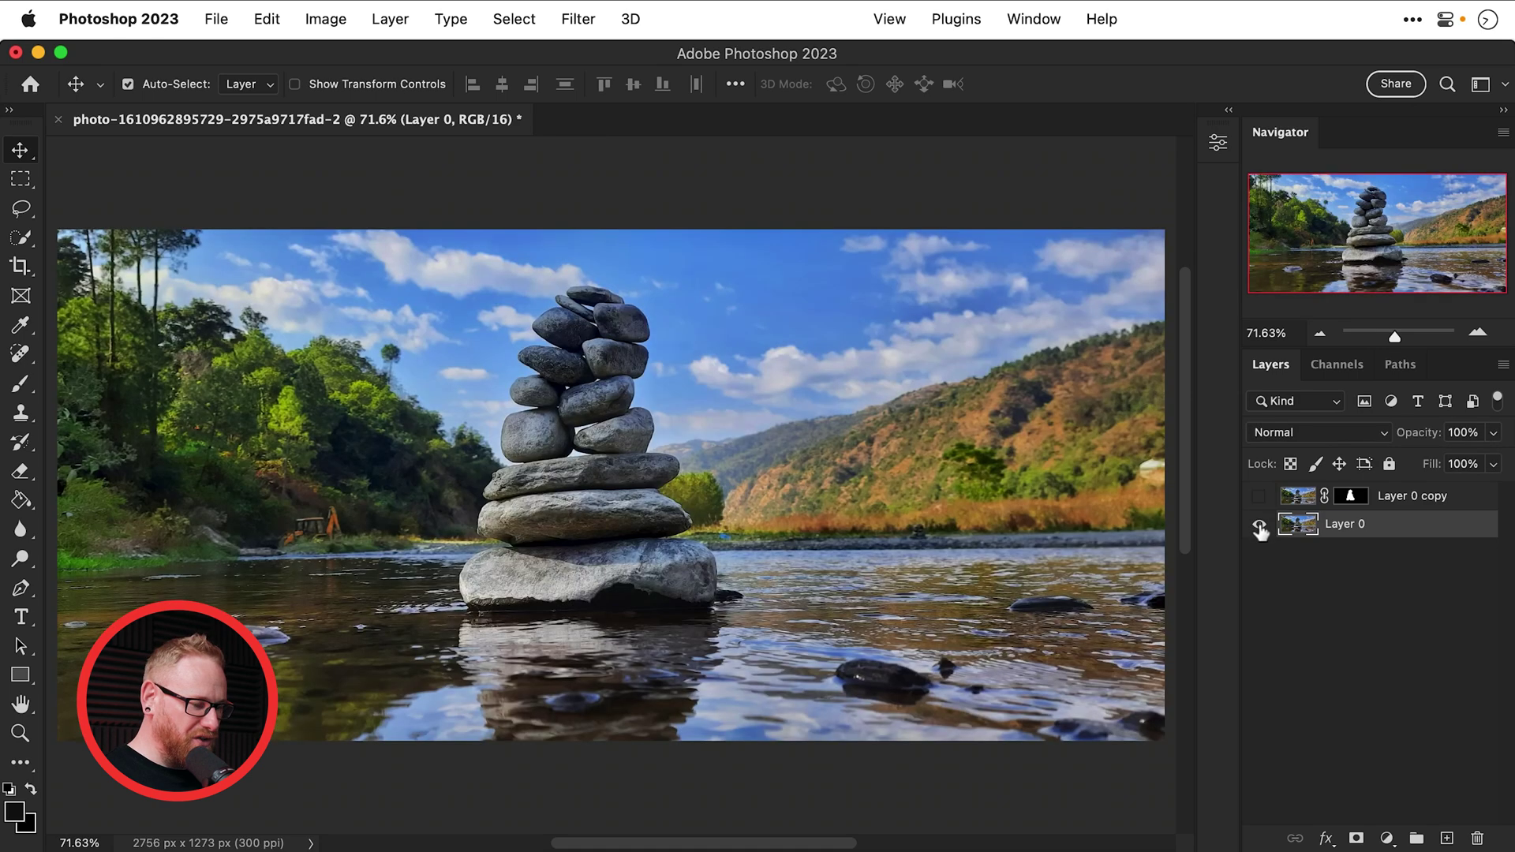
# Rename the unmasked full photo layer as Background
pyautogui.doubleClick(1350, 527)
pyautogui.write('Backgro')
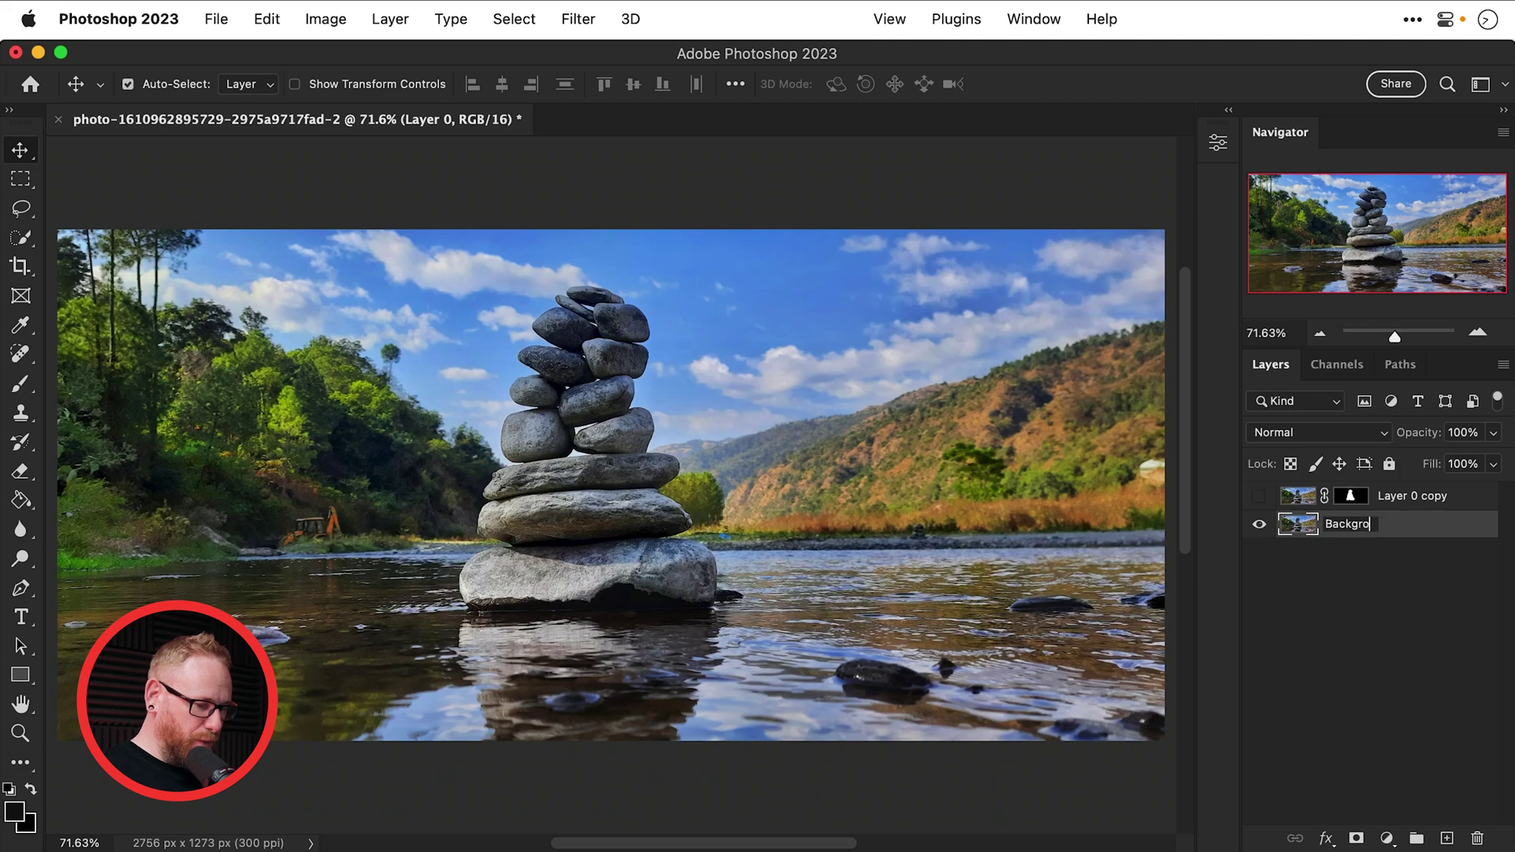
pyautogui.write('und')
pyautogui.press('Return')
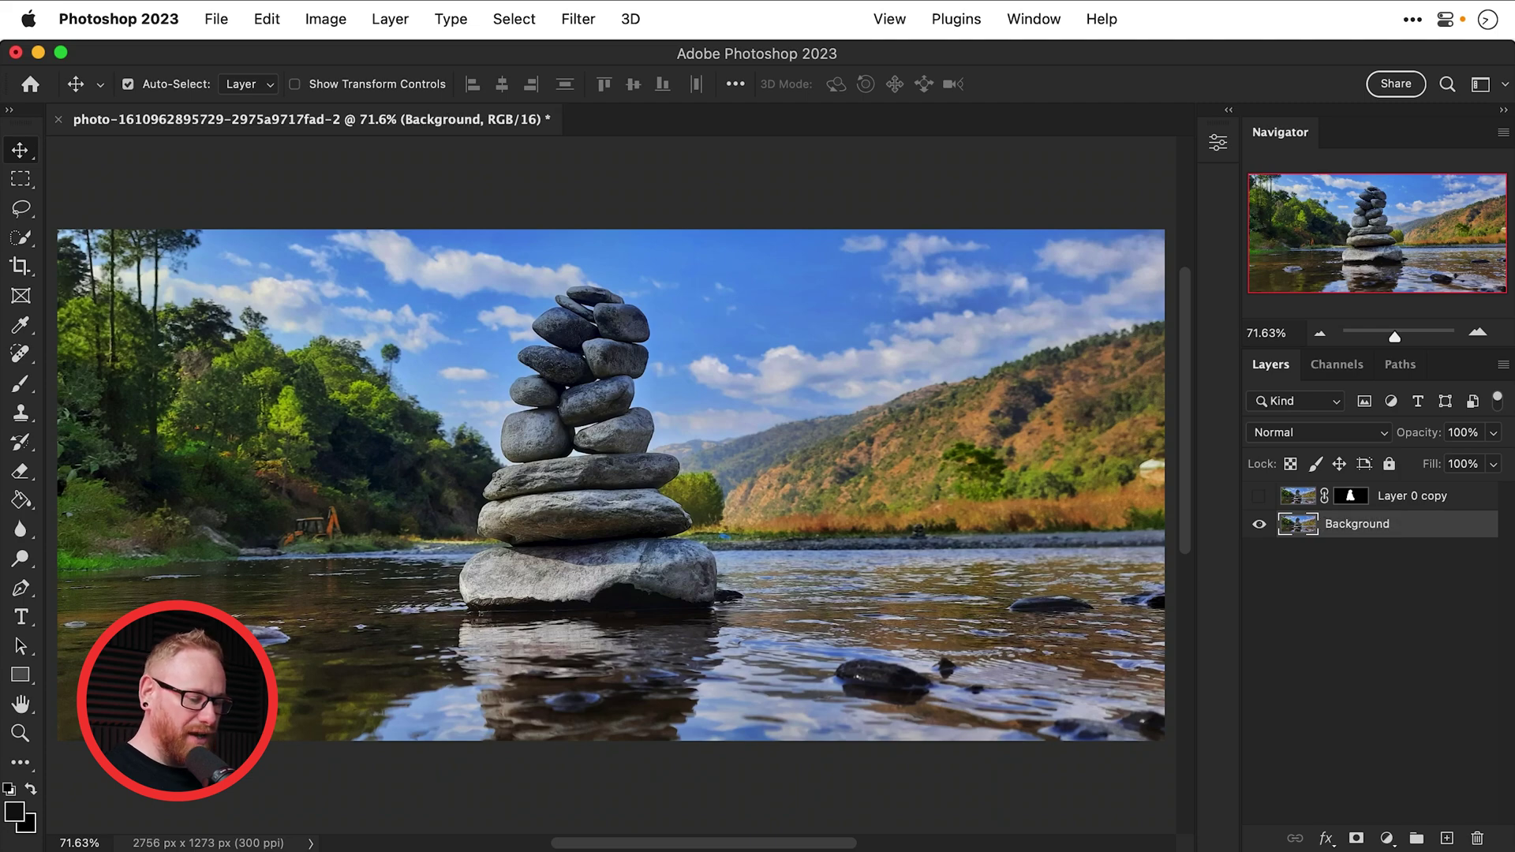
# Convert the unmasked full photo layer to a smart object
pyautogui.rightClick(1349, 524)
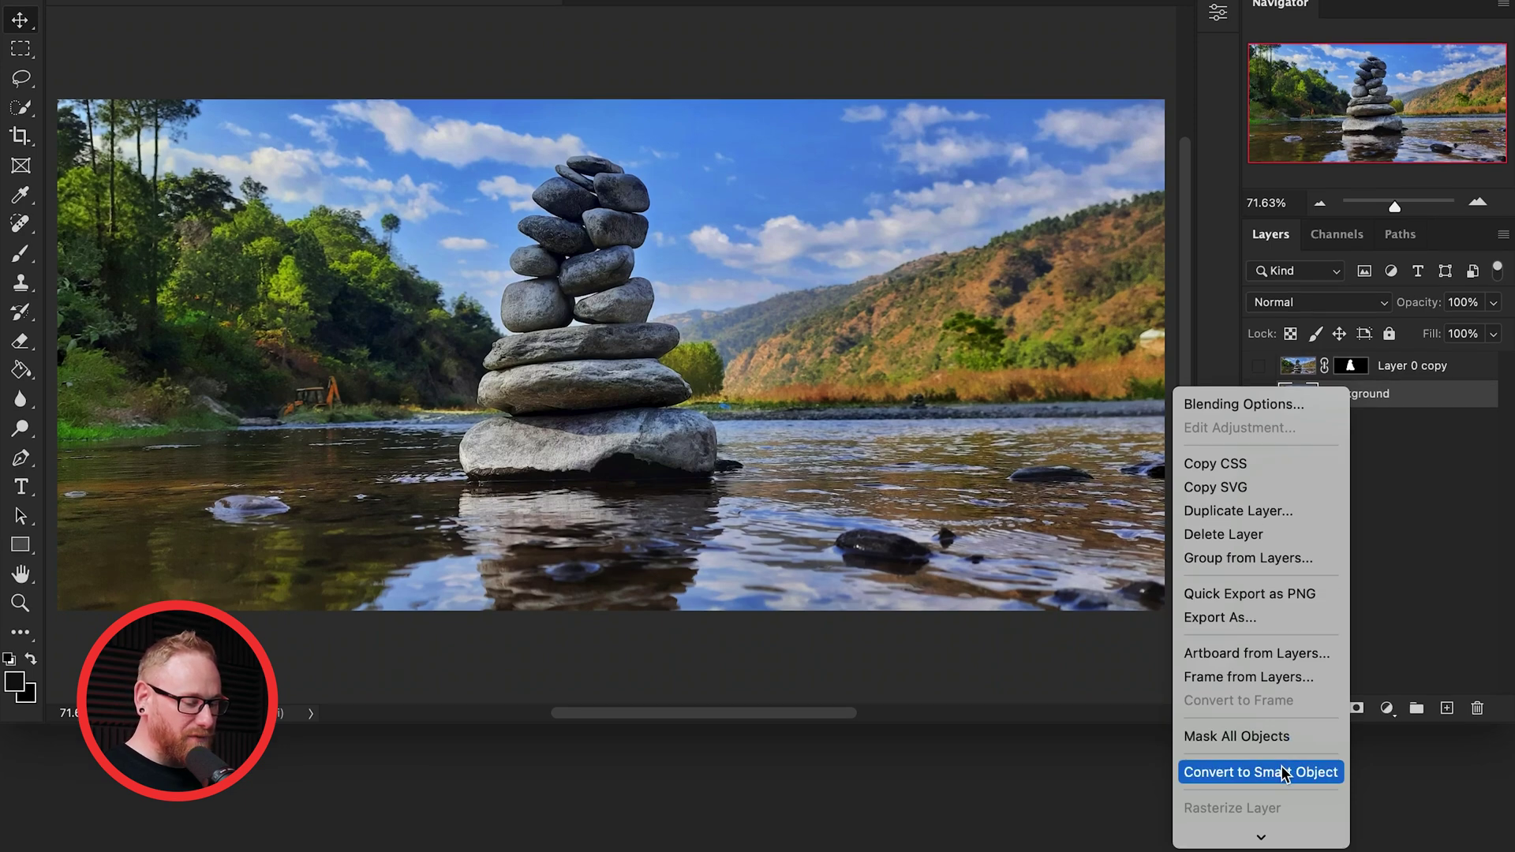
pyautogui.click(1284, 774)
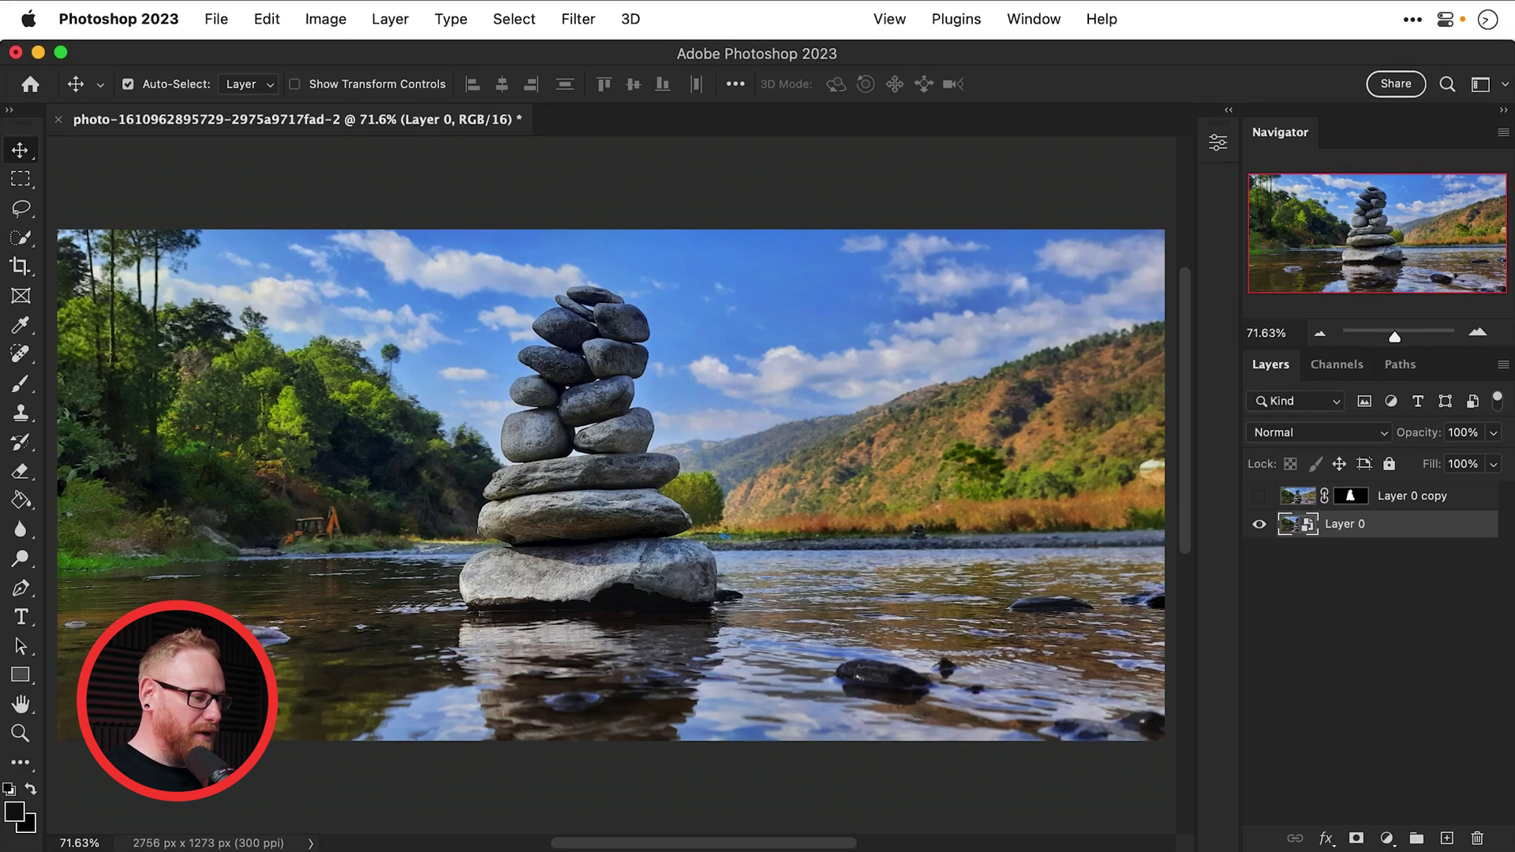
# Start a Tilt-Shift blur on the Layer 0 smart object and centre its focus at the waterline under the stone stack
pyautogui.click(578, 19)
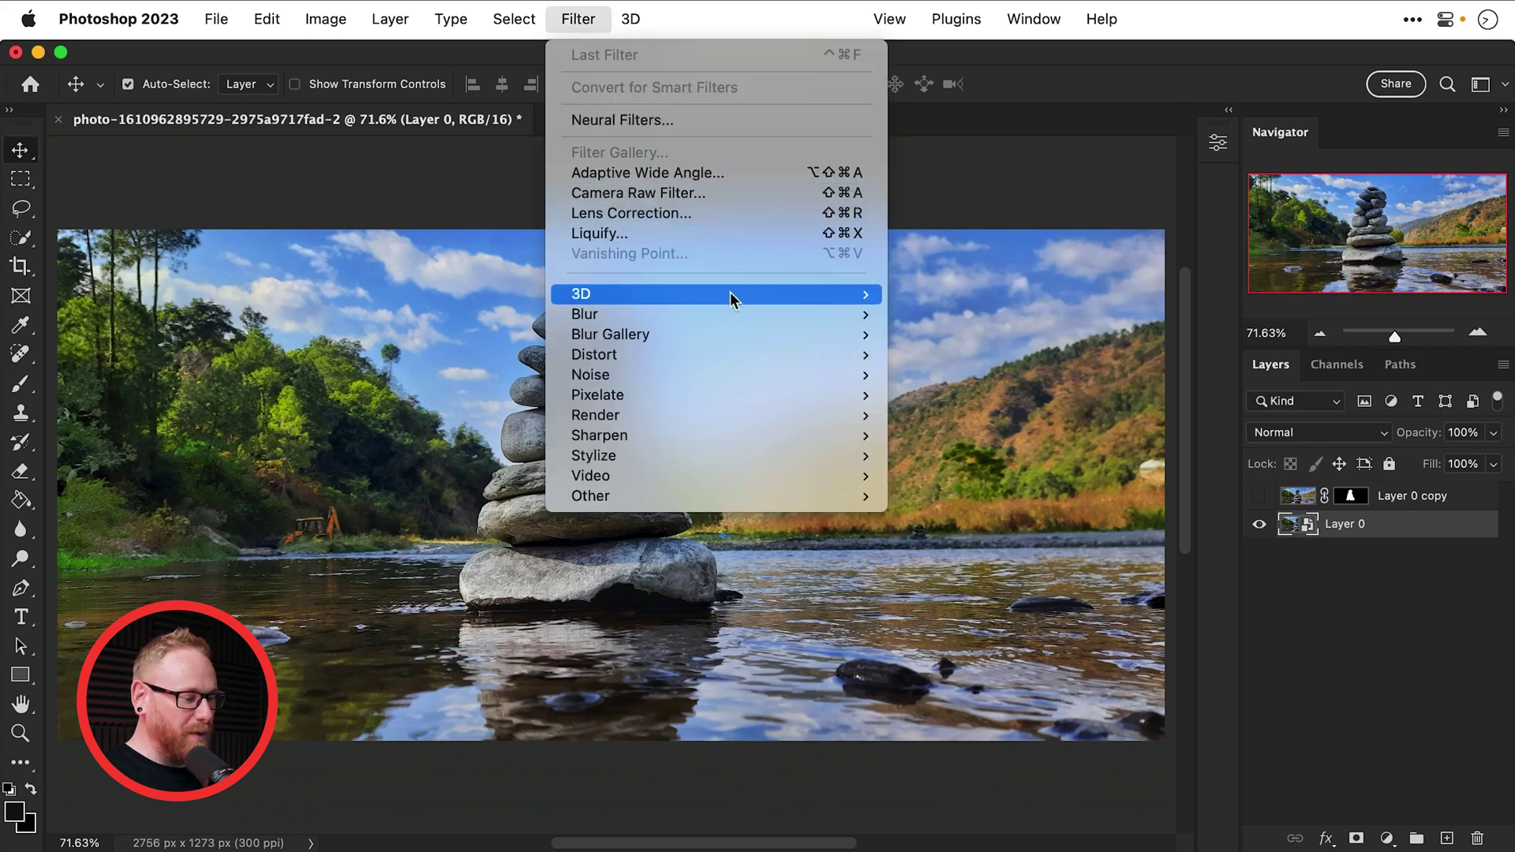
pyautogui.moveTo(740, 315)
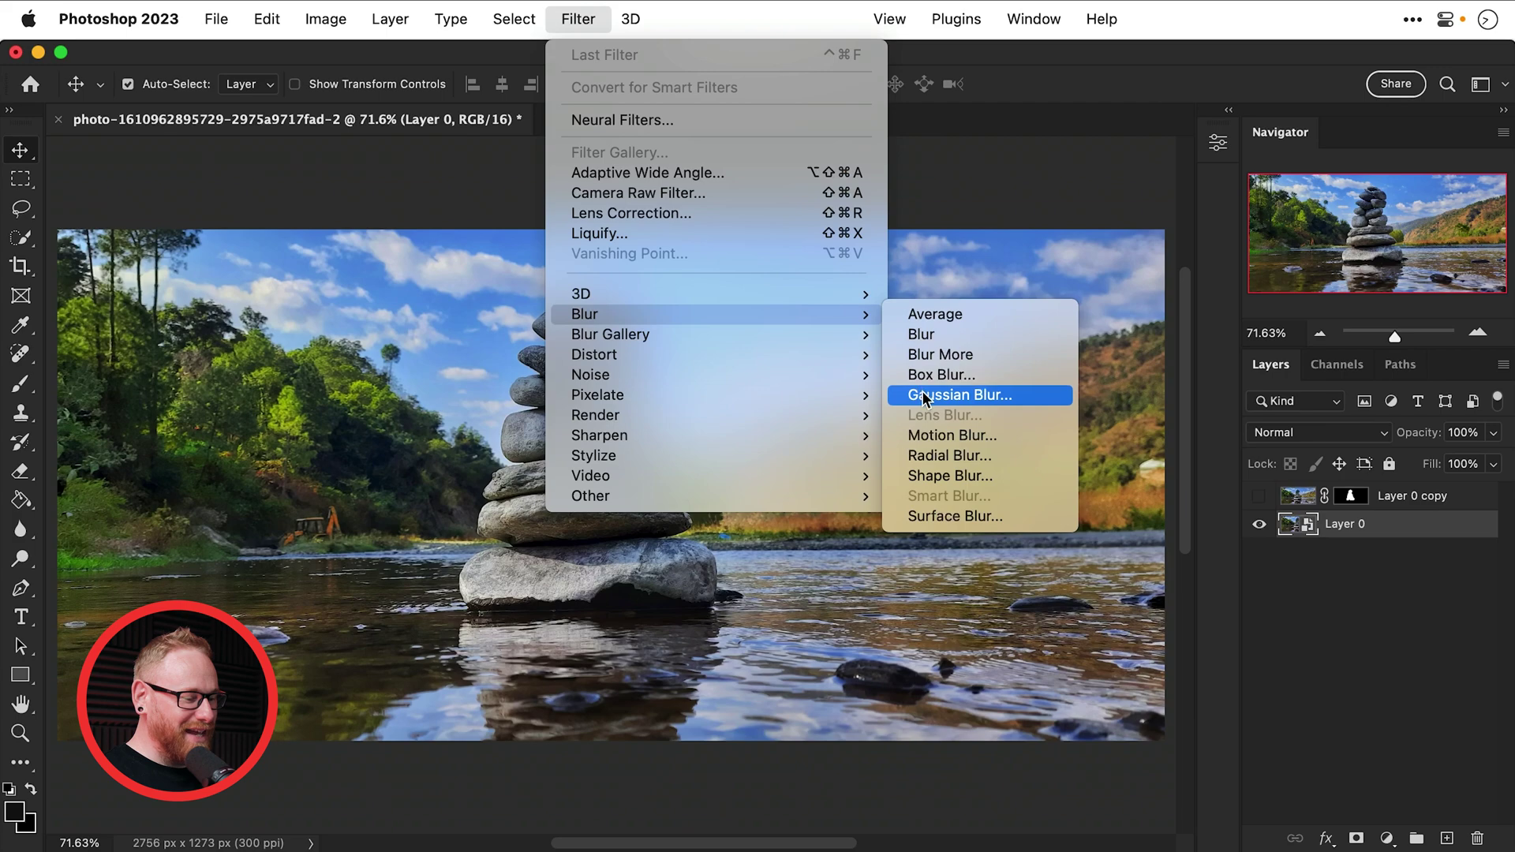
pyautogui.moveTo(764, 340)
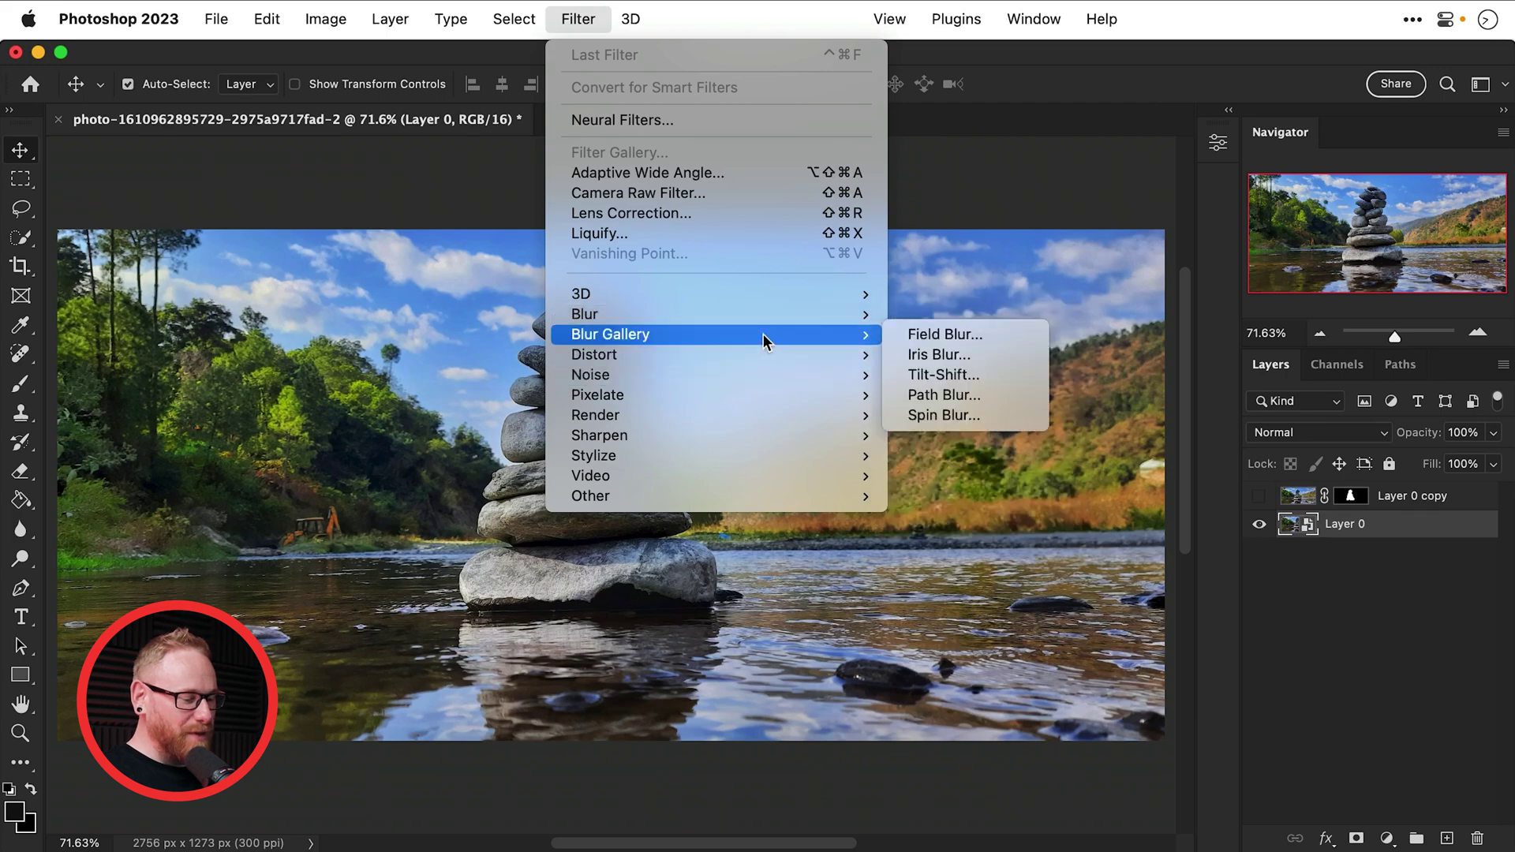
pyautogui.click(938, 377)
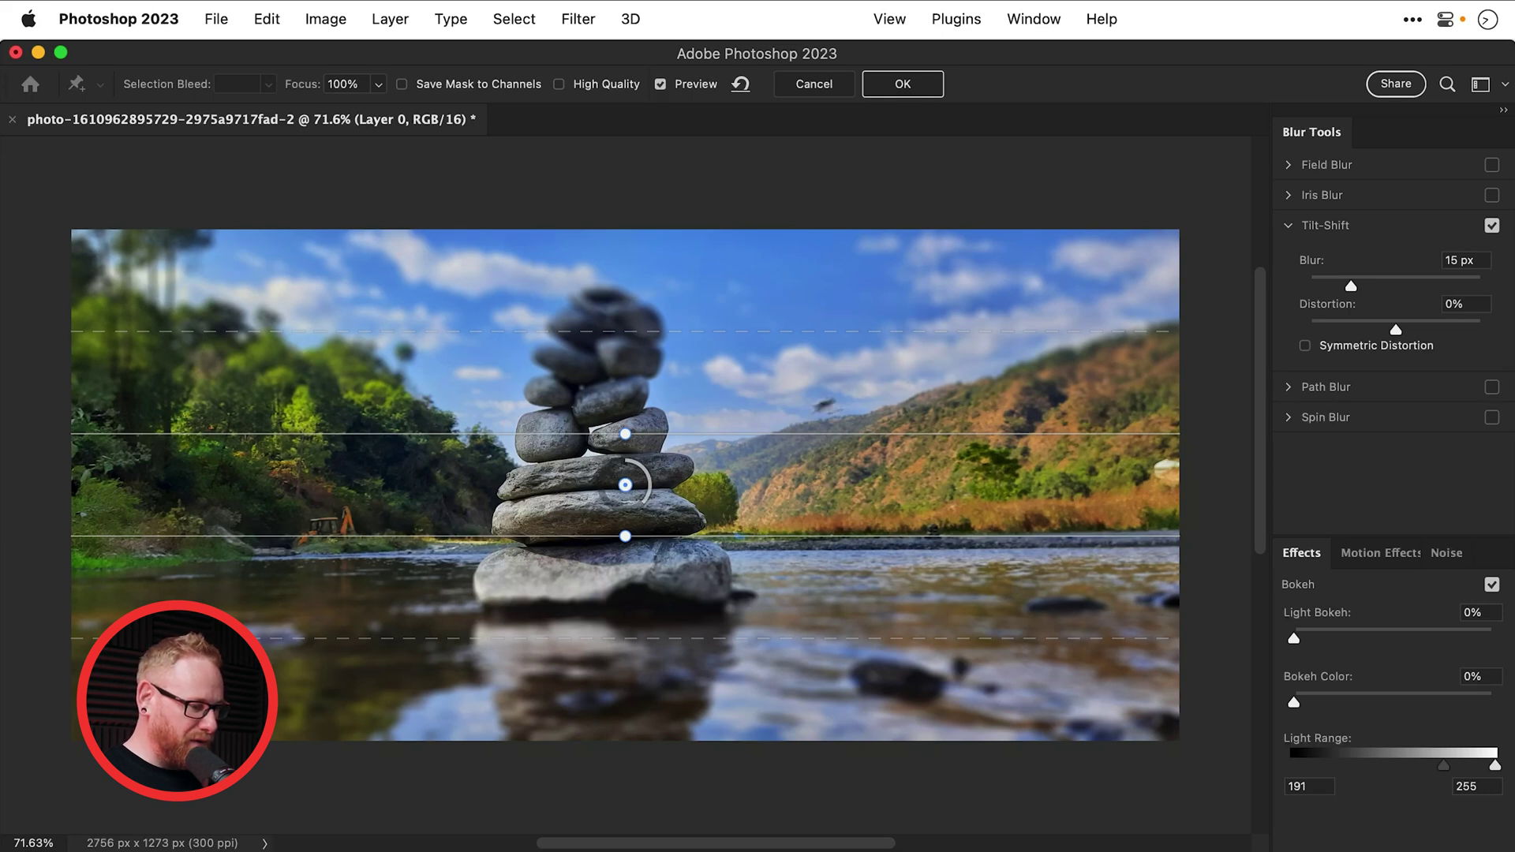
pyautogui.moveTo(625, 485); pyautogui.dragTo(602, 607)
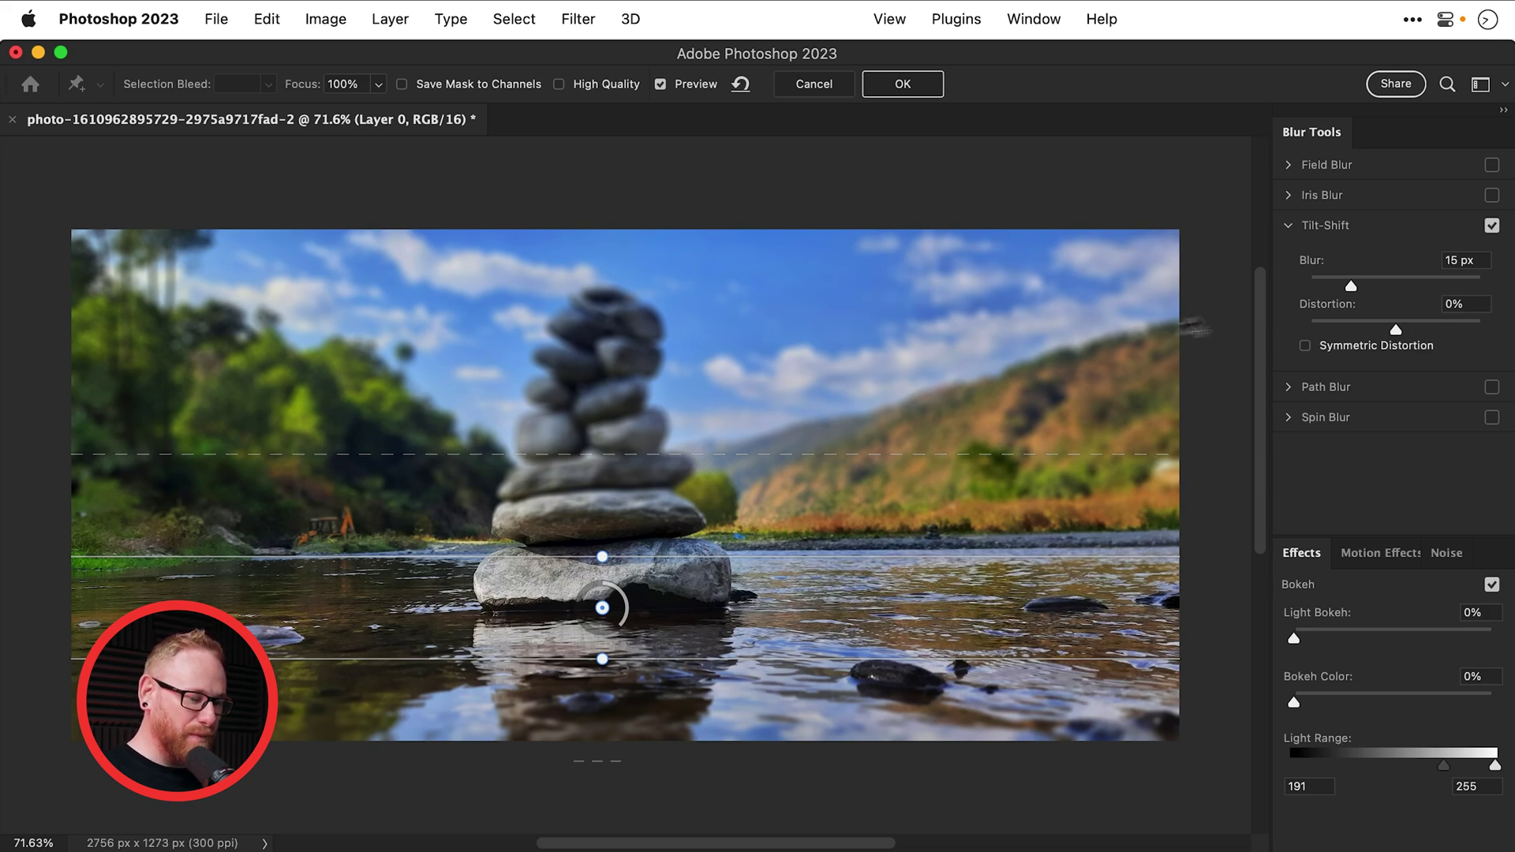
# Raise the Tilt-Shift blur to 99 px and adjust the focus and transition lines to keep the foreground water sharp and shorten the upper fade
pyautogui.moveTo(1377, 286); pyautogui.dragTo(1398, 279)
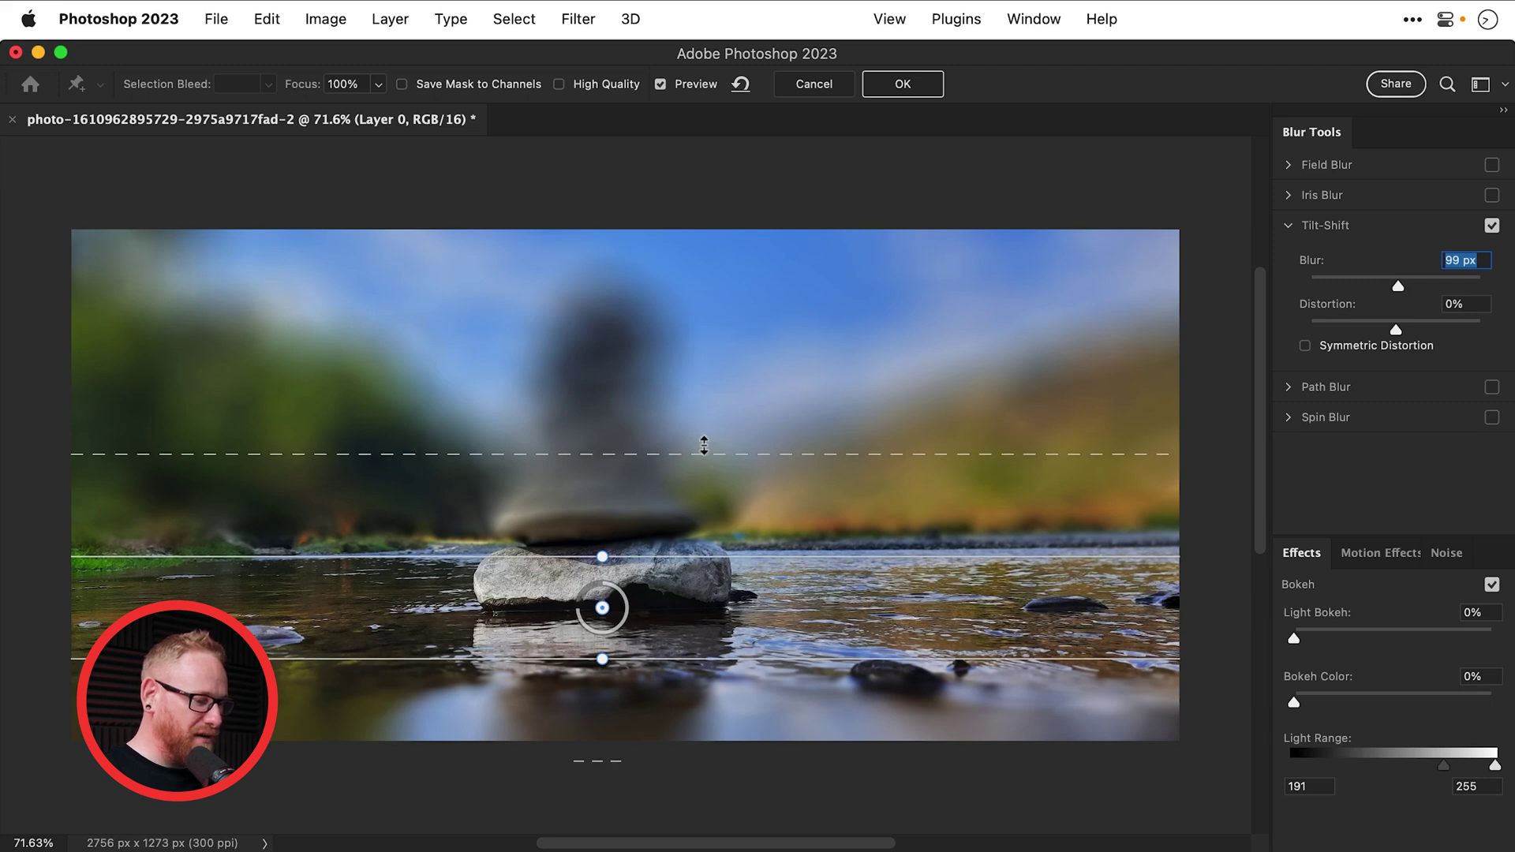
pyautogui.moveTo(705, 451); pyautogui.dragTo(705, 317)
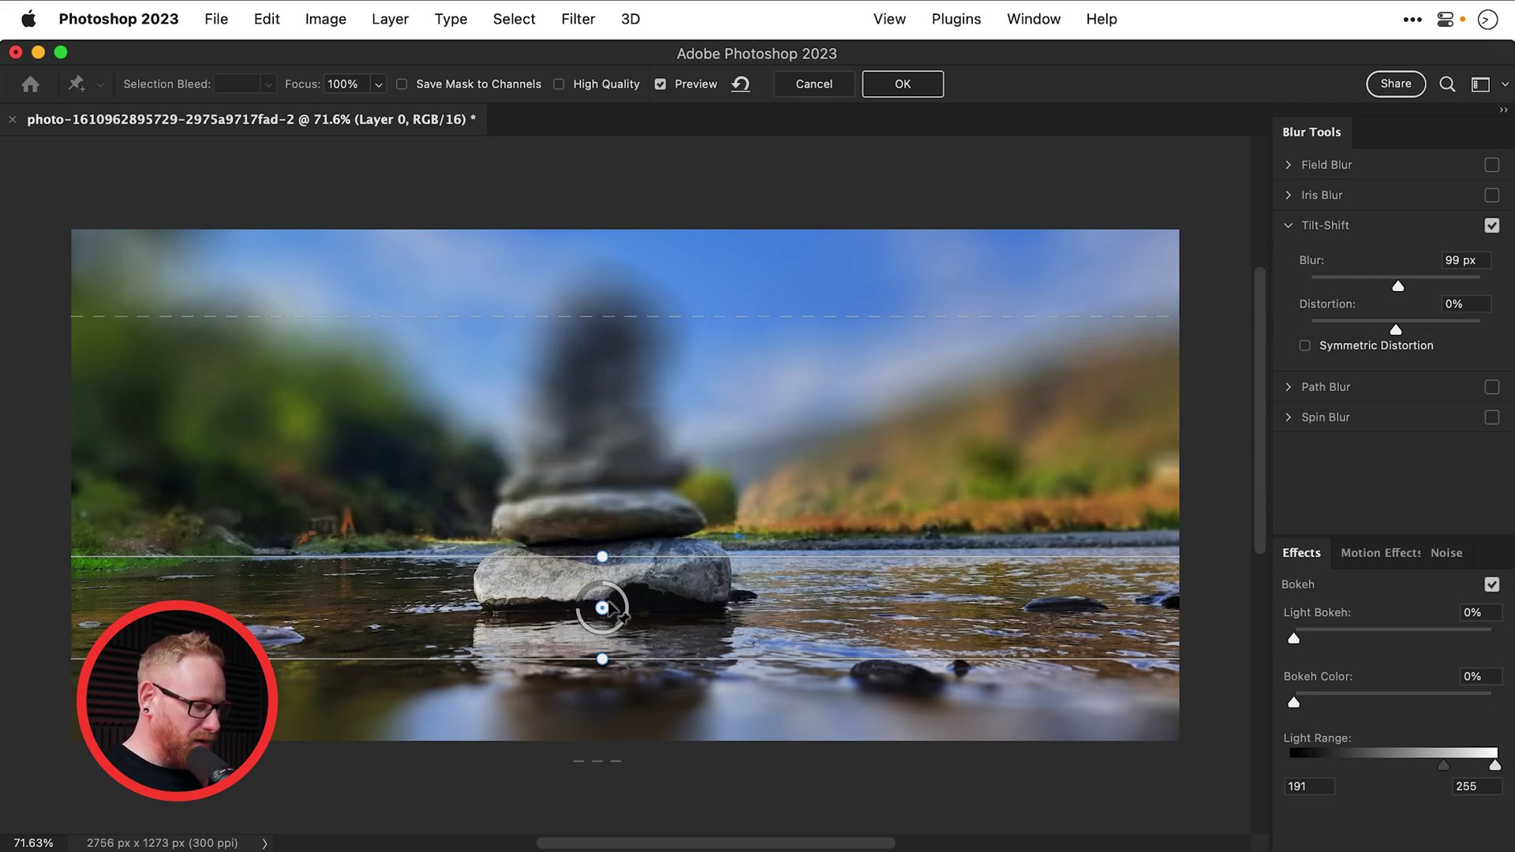
pyautogui.moveTo(603, 610); pyautogui.dragTo(606, 635)
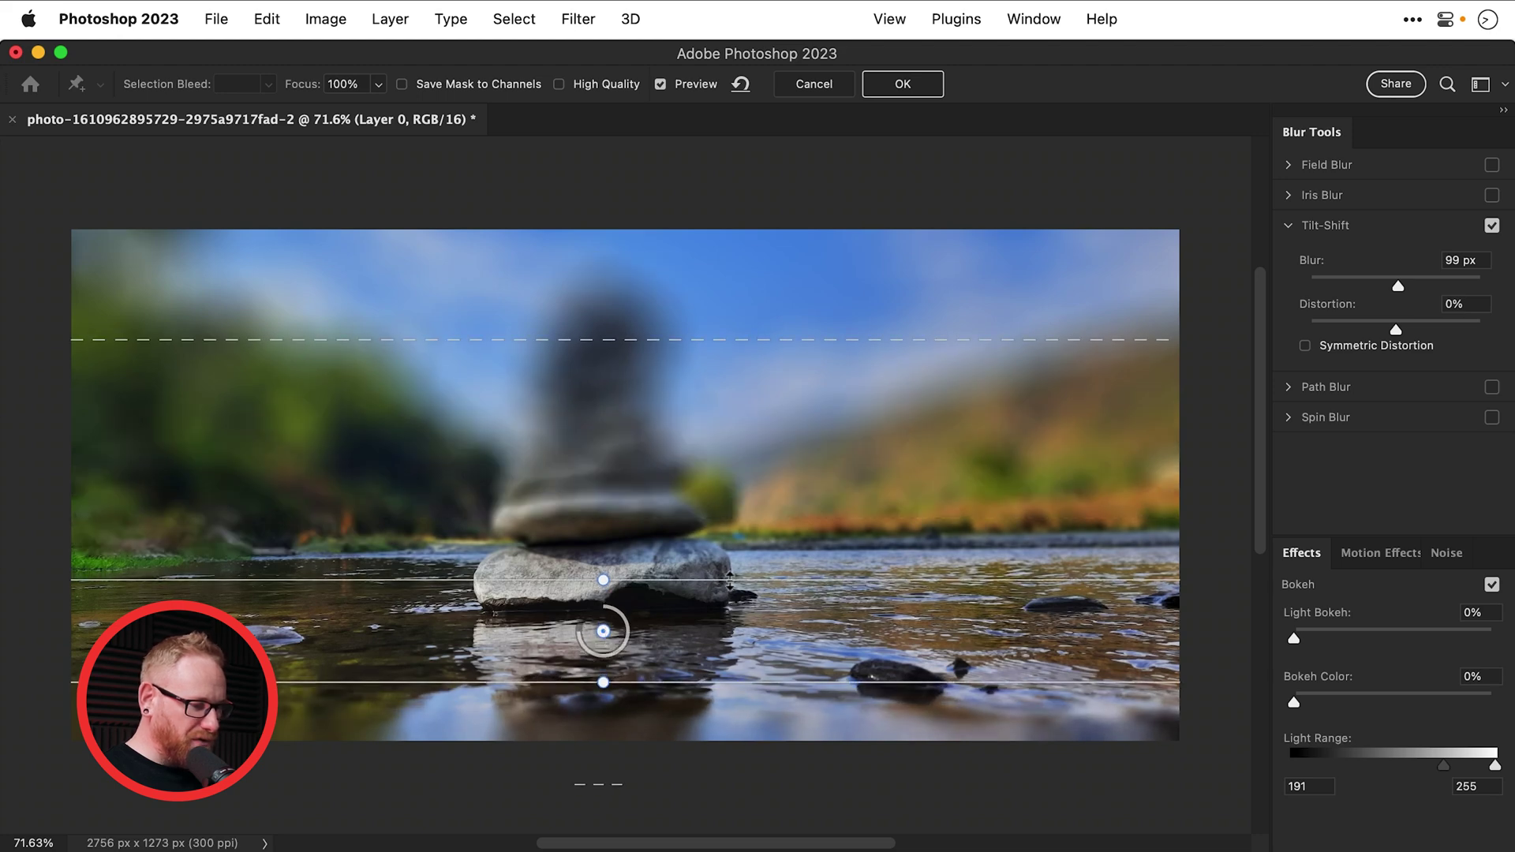
pyautogui.moveTo(732, 580); pyautogui.dragTo(735, 582)
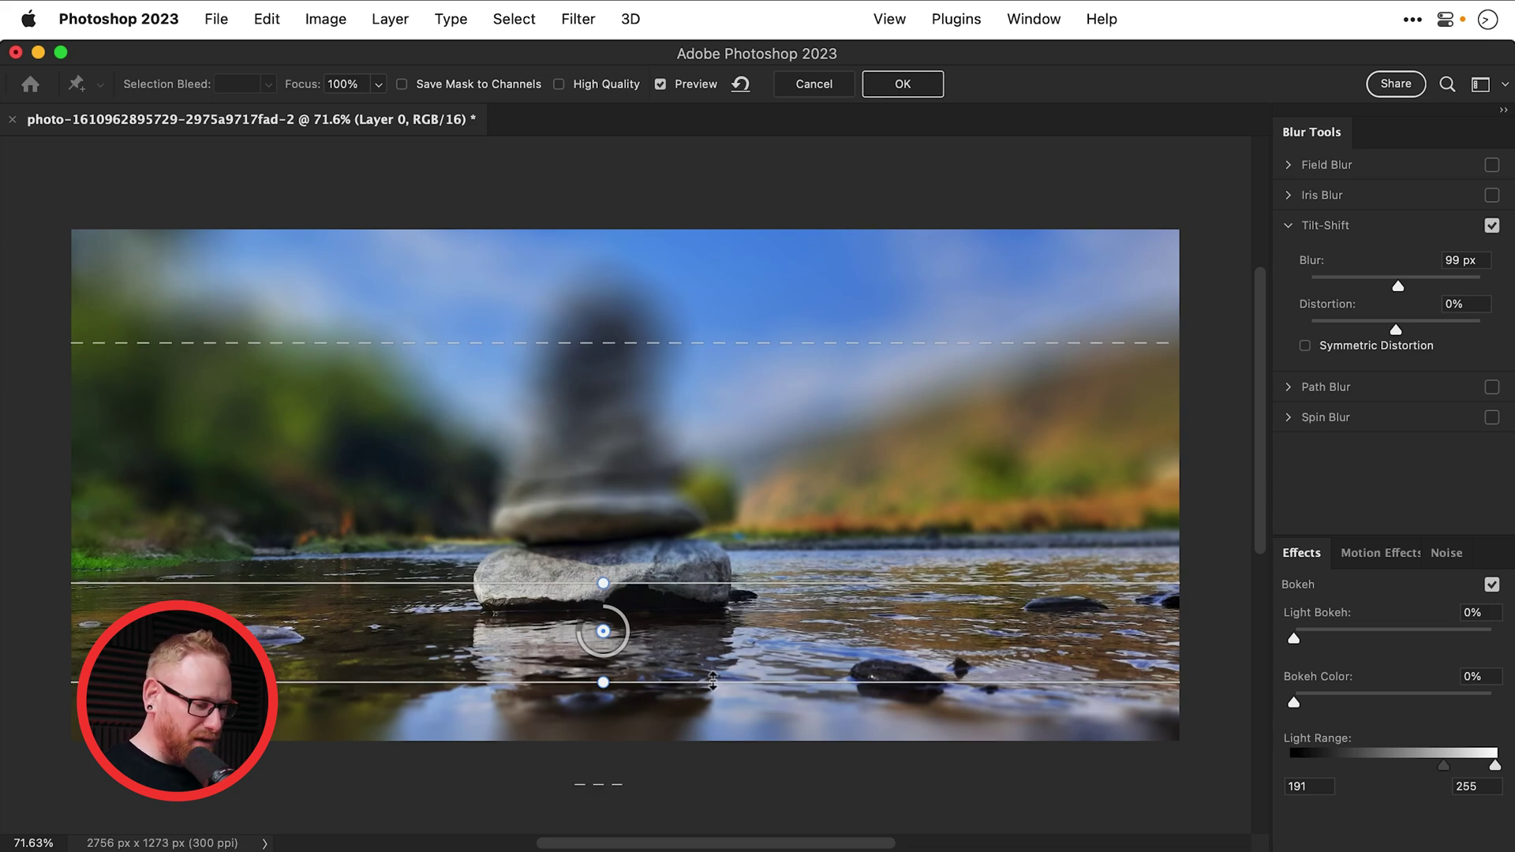
pyautogui.moveTo(713, 682); pyautogui.dragTo(708, 719)
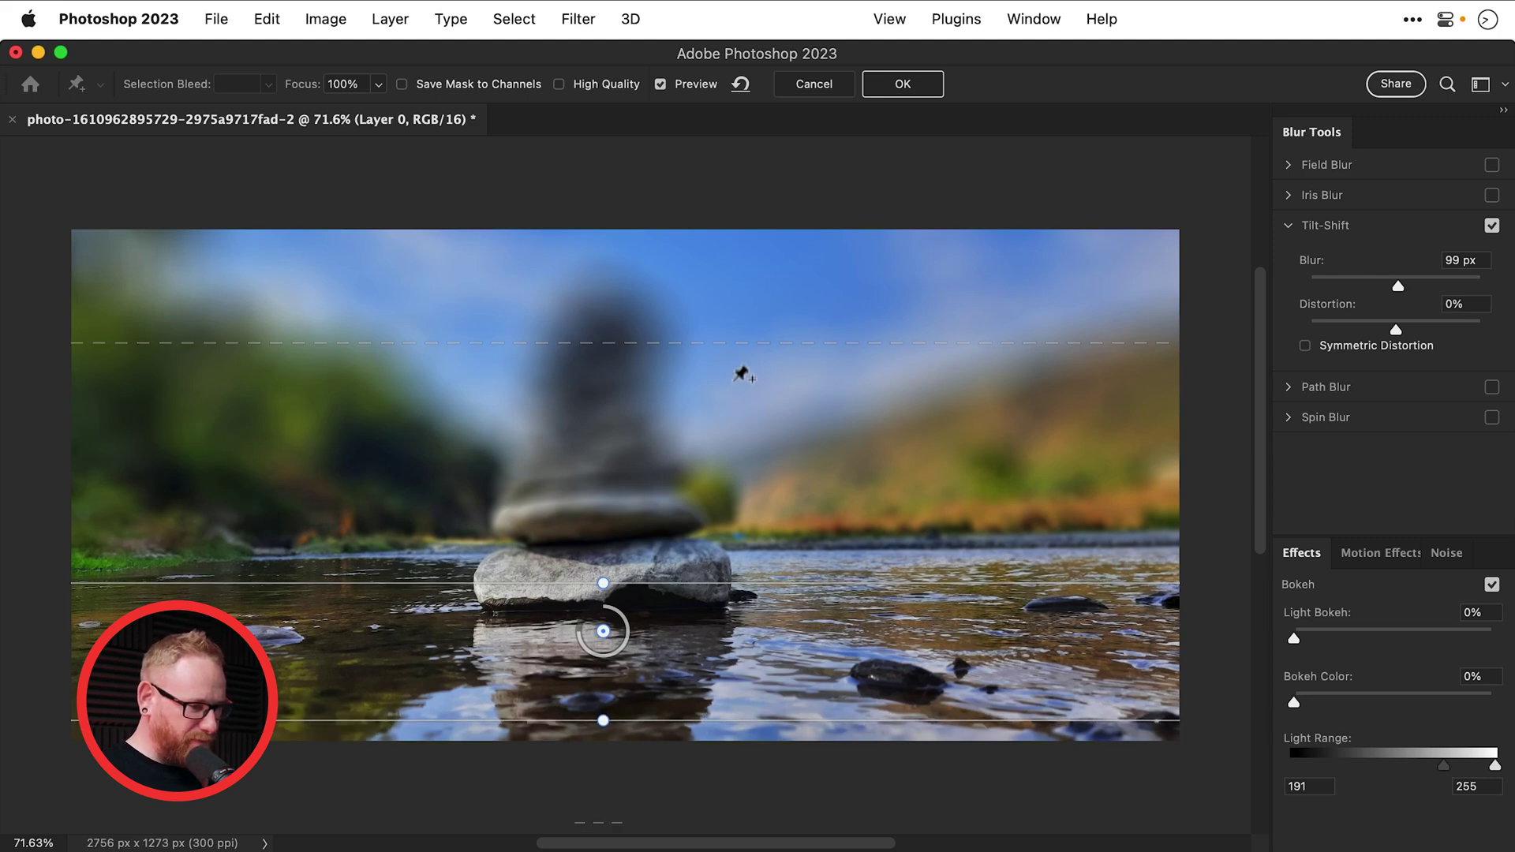
pyautogui.moveTo(737, 343); pyautogui.dragTo(718, 521)
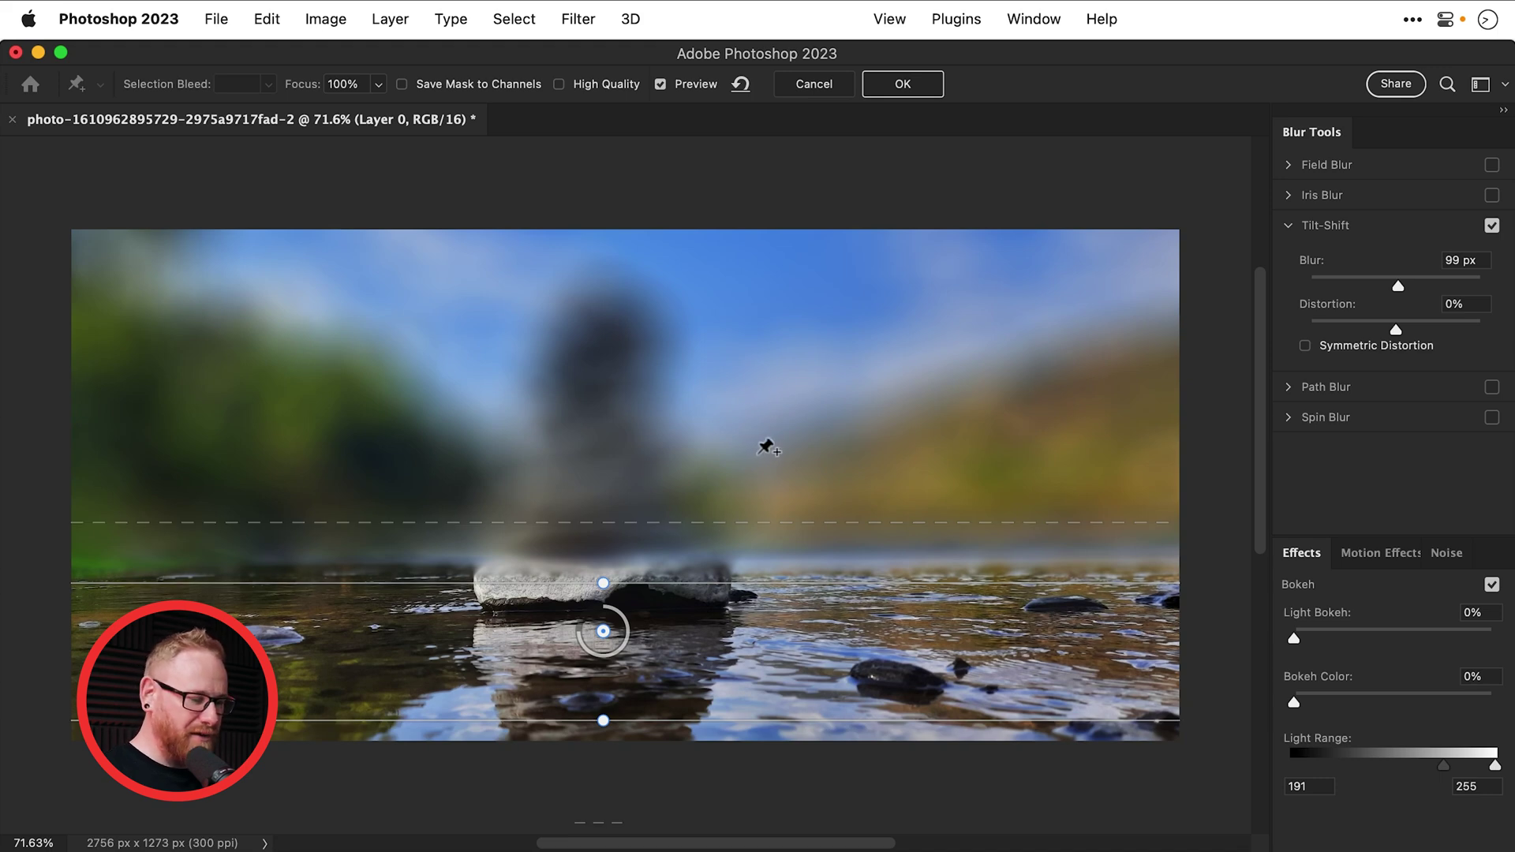
# Set the Tilt-Shift blur to 25 px, enable High Quality and apply the filter
pyautogui.moveTo(1398, 286); pyautogui.dragTo(1362, 280)
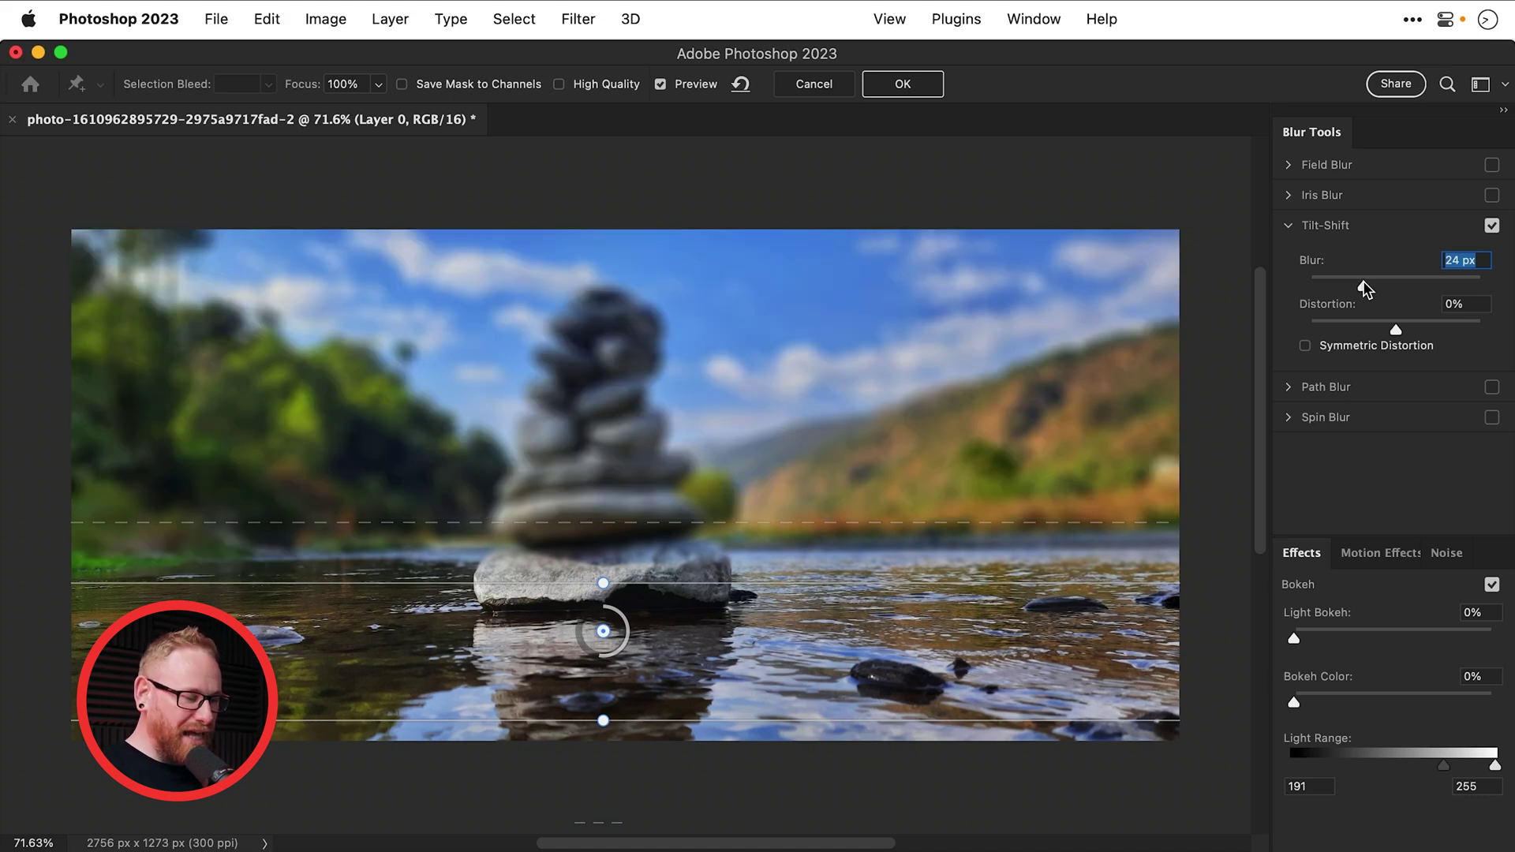
pyautogui.write('25')
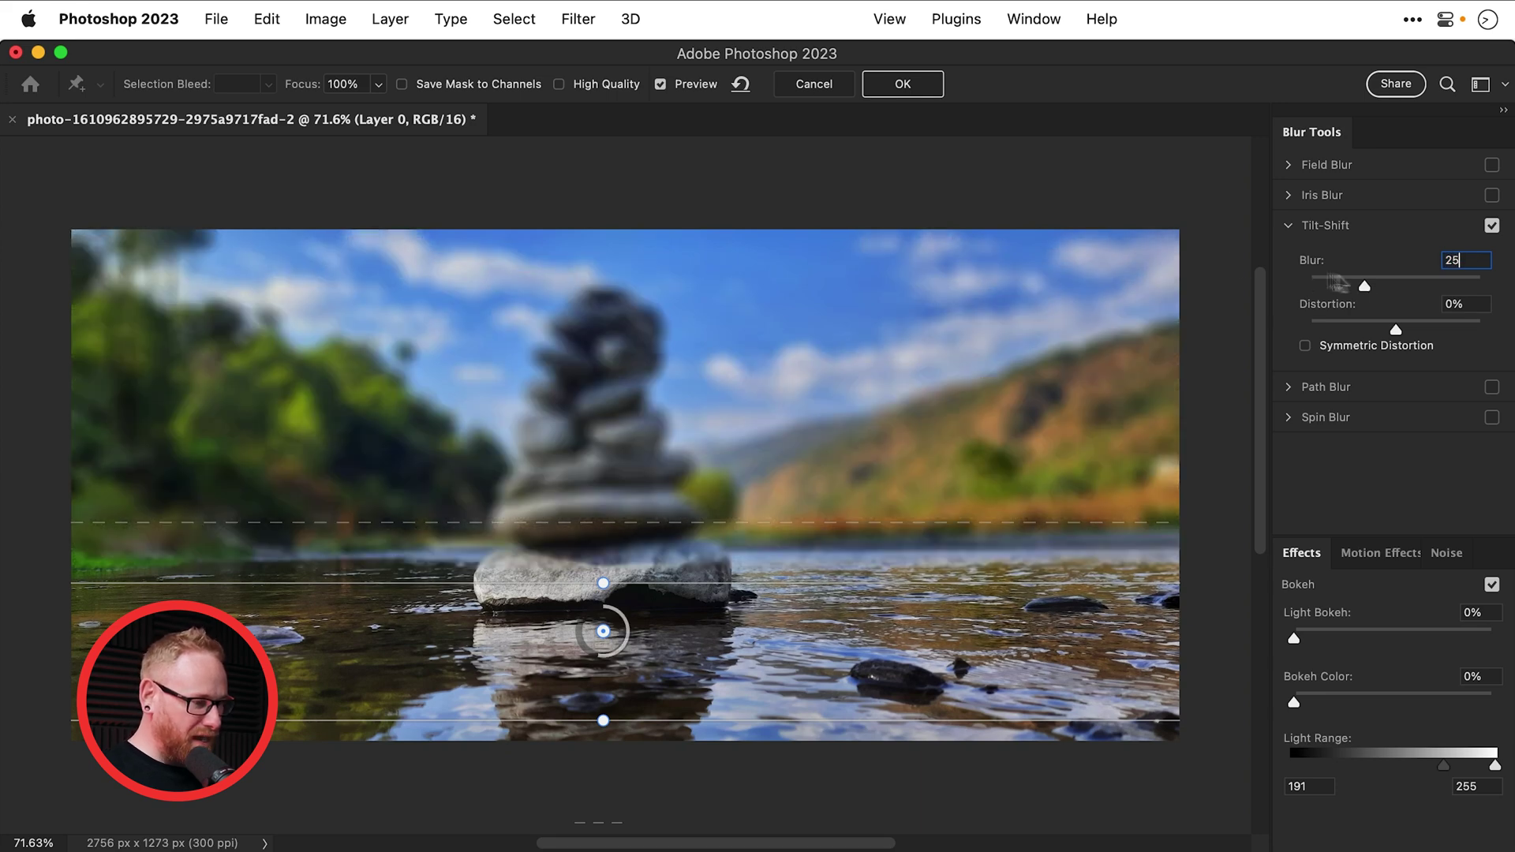
pyautogui.click(558, 85)
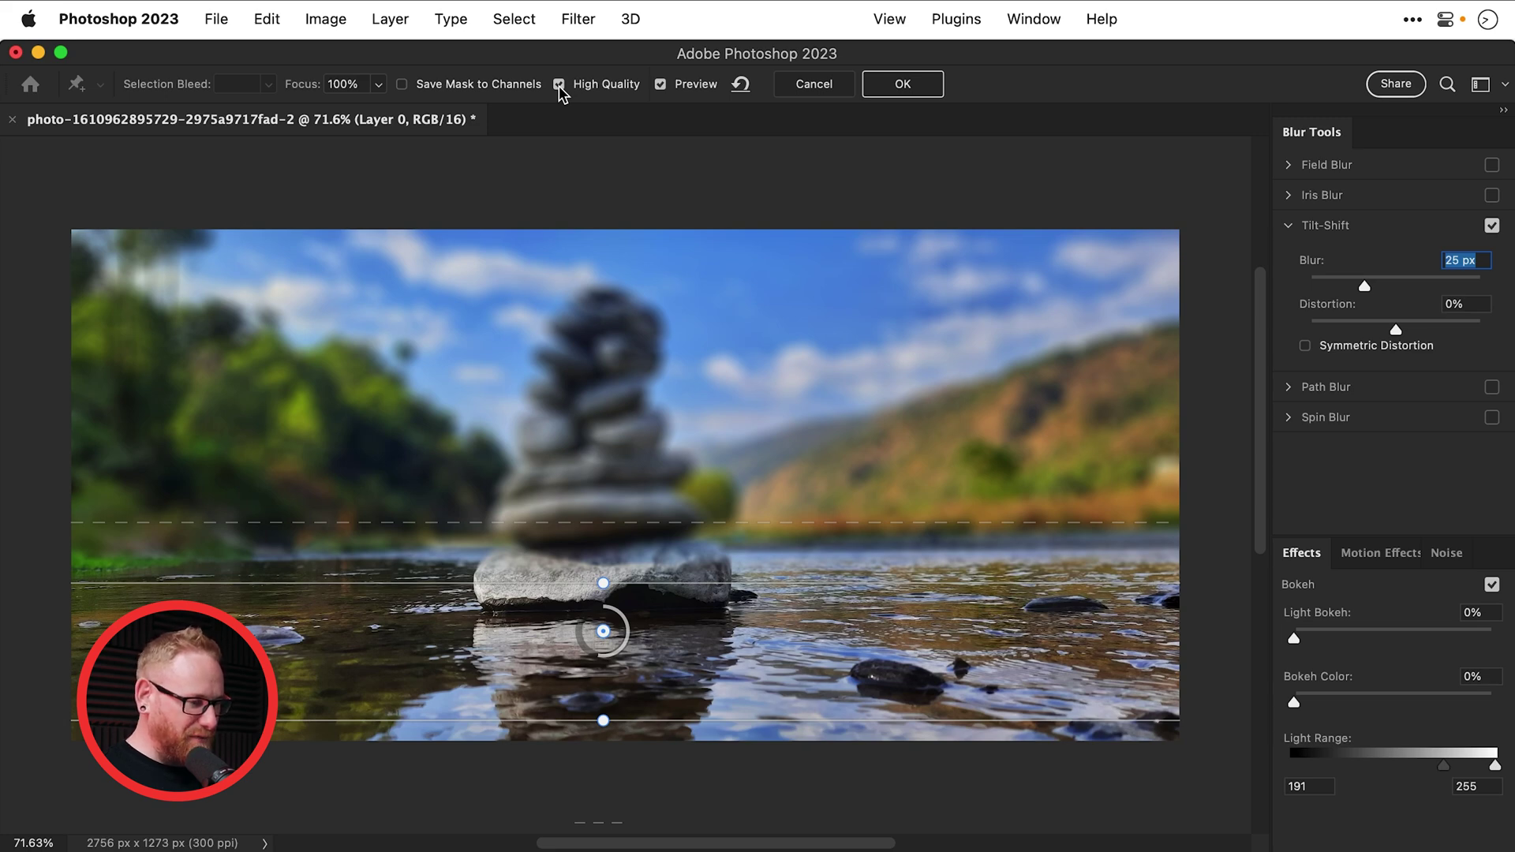
pyautogui.click(903, 84)
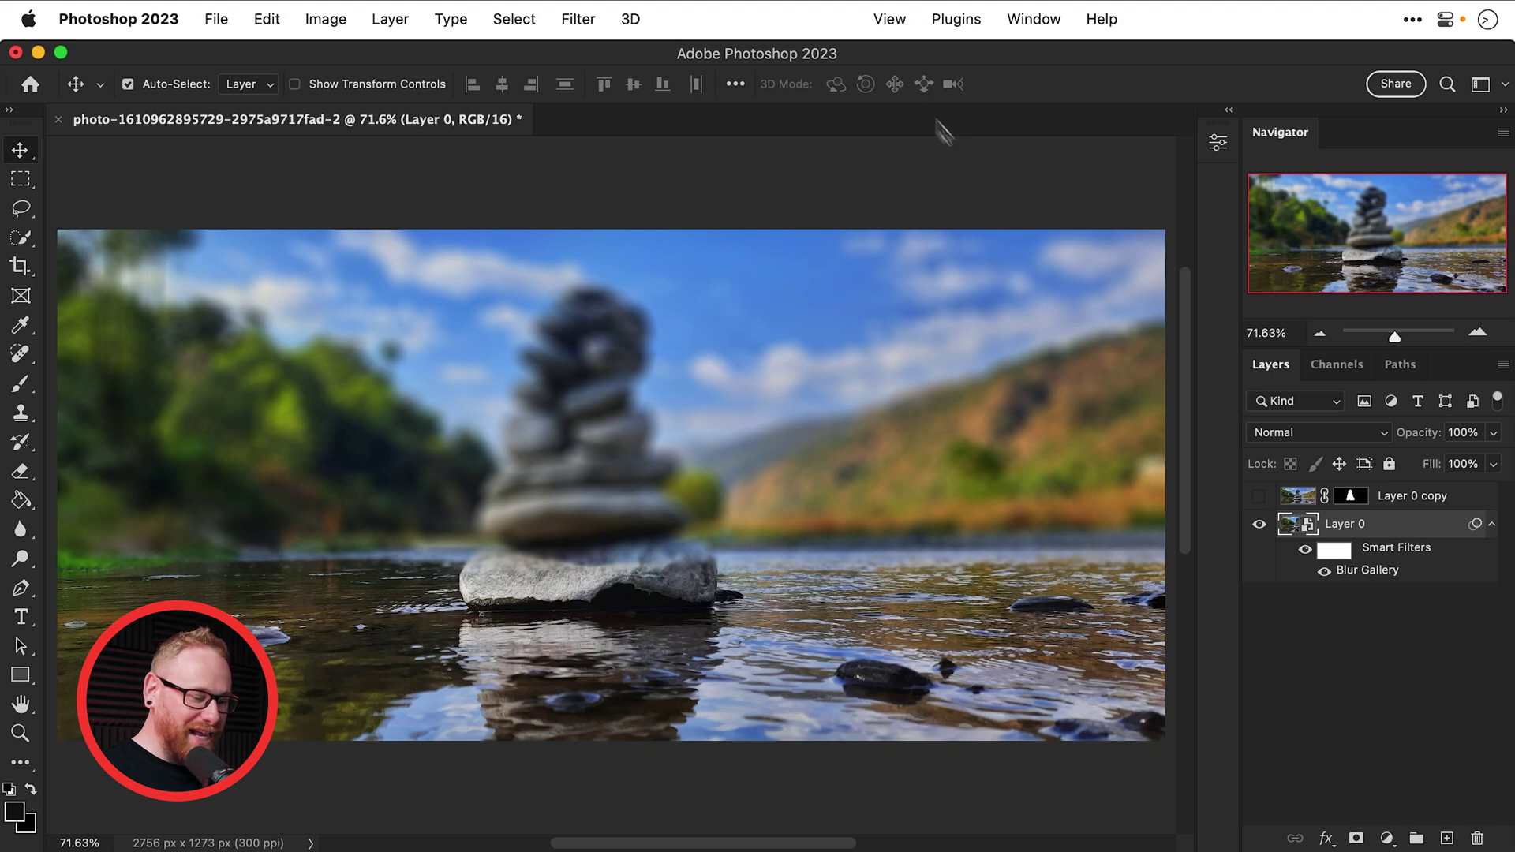
# Show the stone cutout layer and inspect the stones' edges up close with the cutout on and off
pyautogui.click(1260, 499)
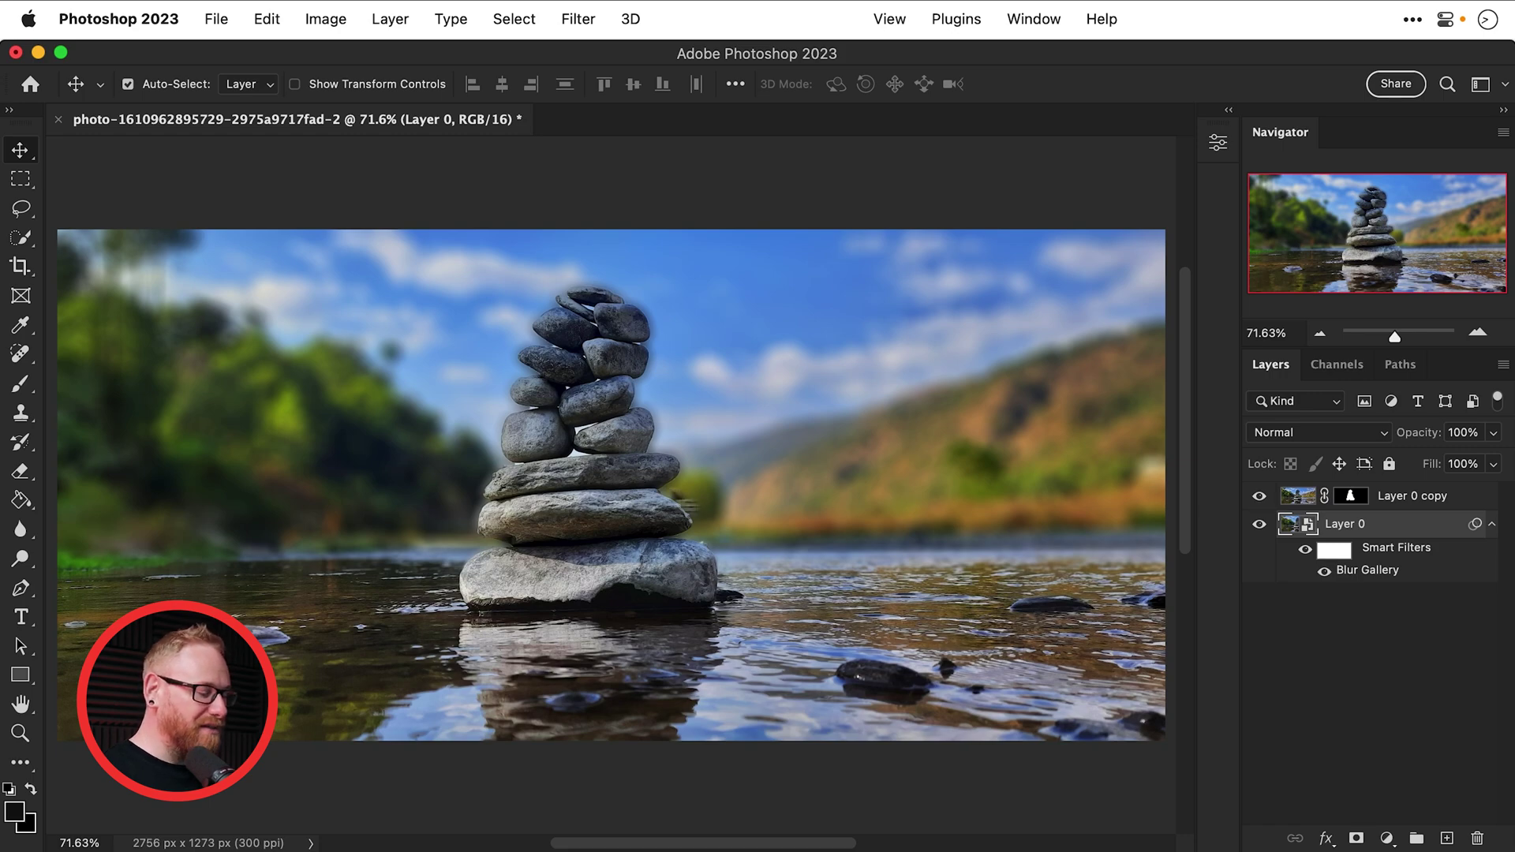
pyautogui.press('z')
pyautogui.click(473, 505)
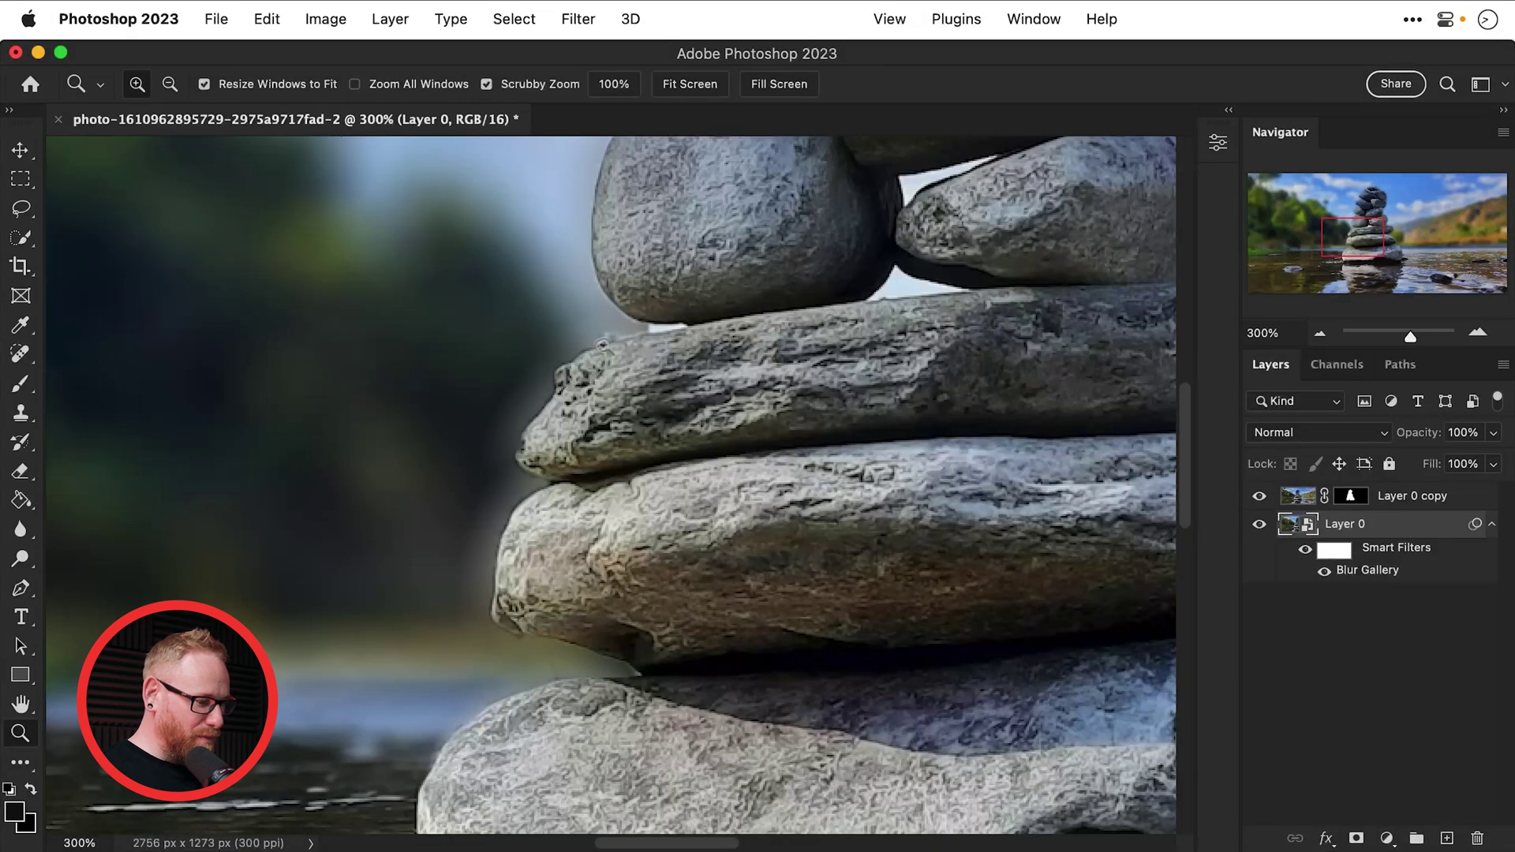
pyautogui.scroll(10, 611, 346)
pyautogui.scroll(5, 611, 345)
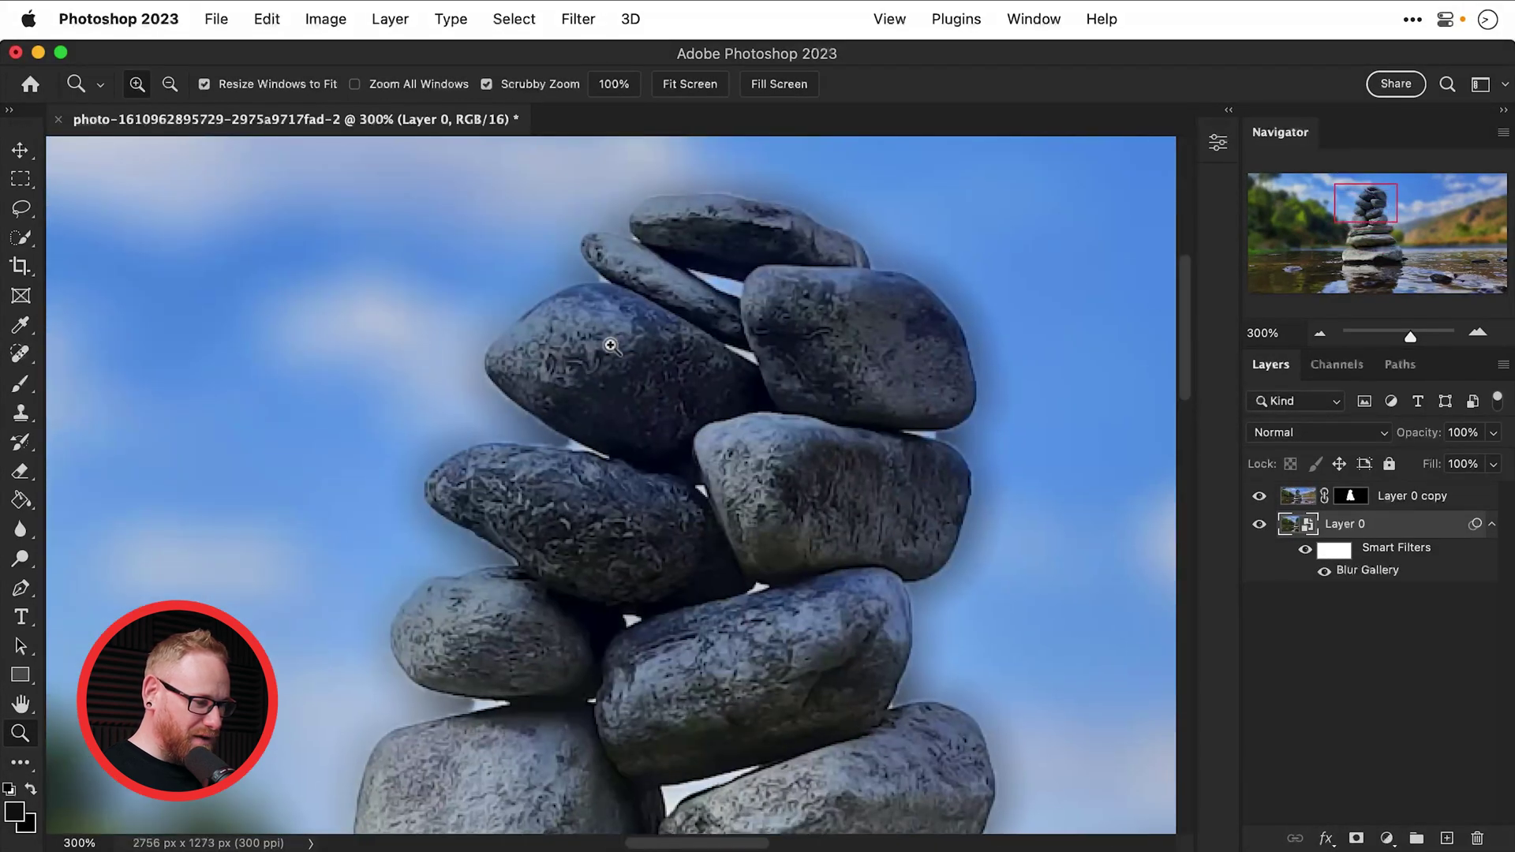
pyautogui.click(1259, 497)
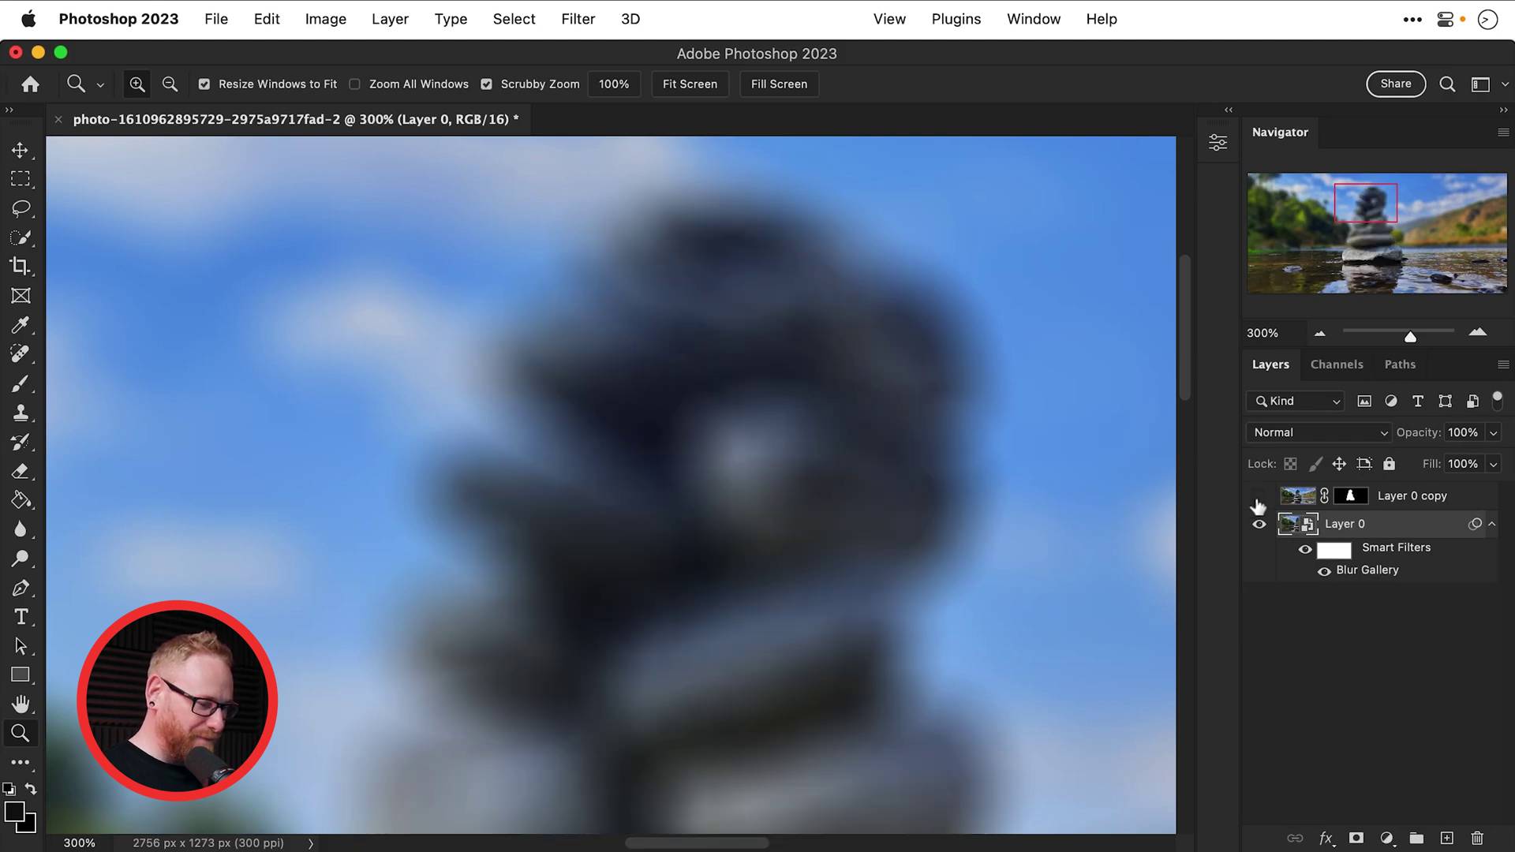
pyautogui.click(1259, 497)
pyautogui.press('super+0')
pyautogui.press('v')
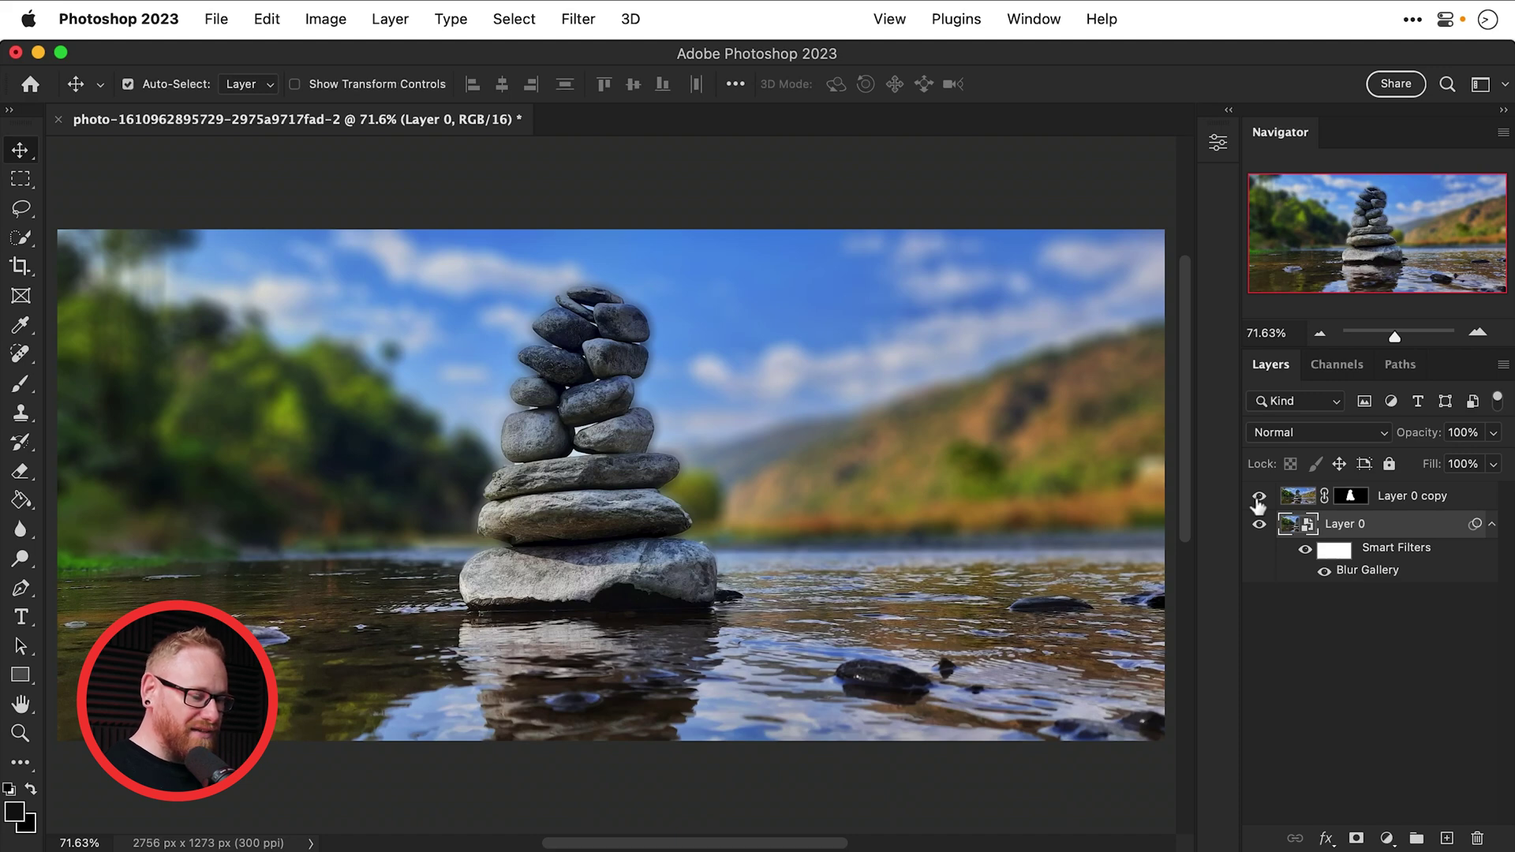
# Open the contents of the Layer 0 smart object and duplicate its Background layer
pyautogui.doubleClick(1298, 527)
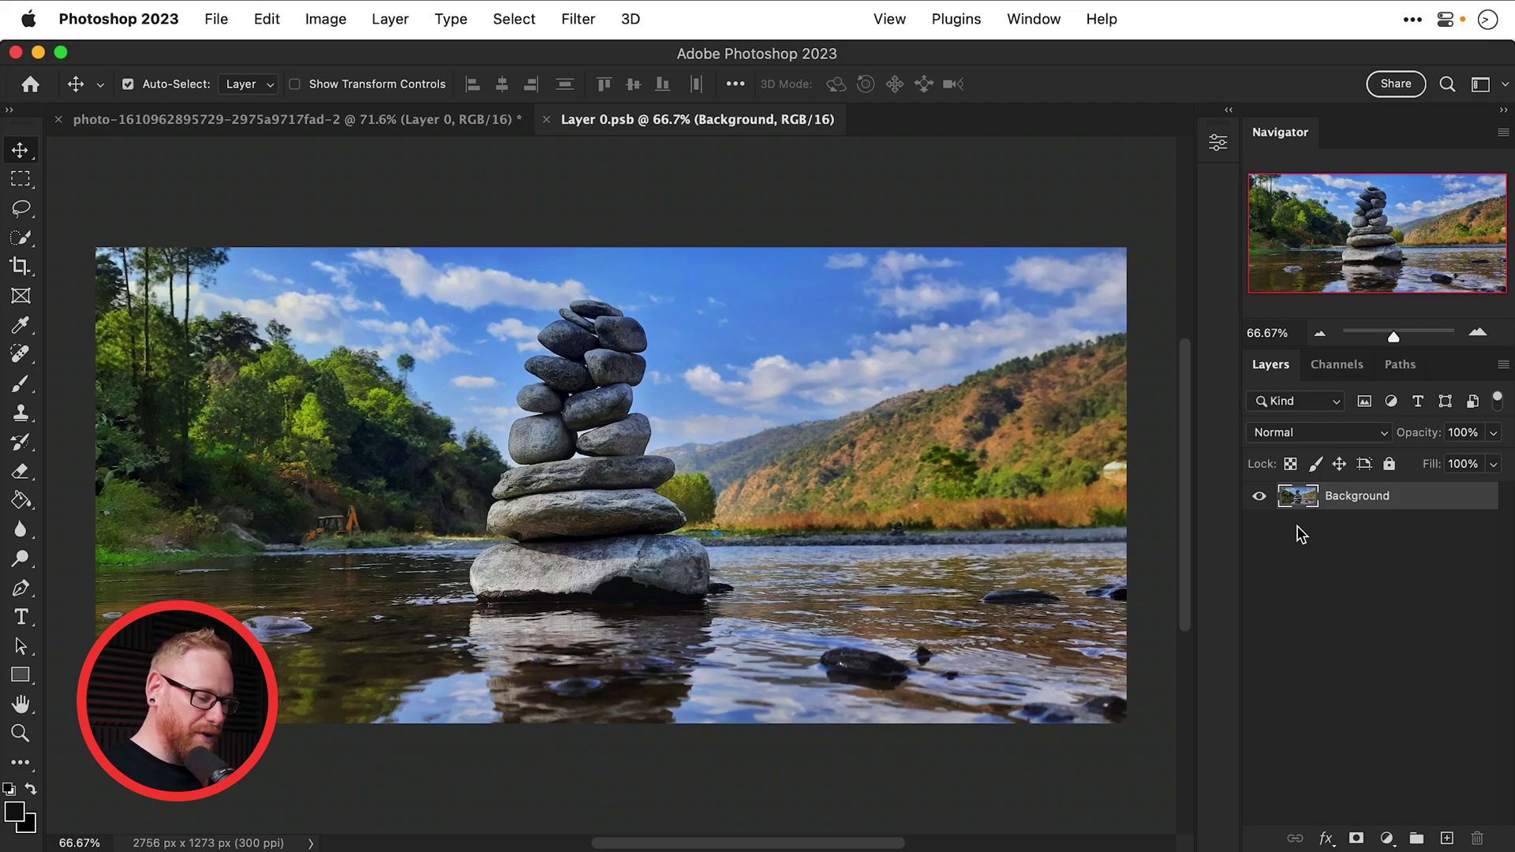
pyautogui.press('super+j')
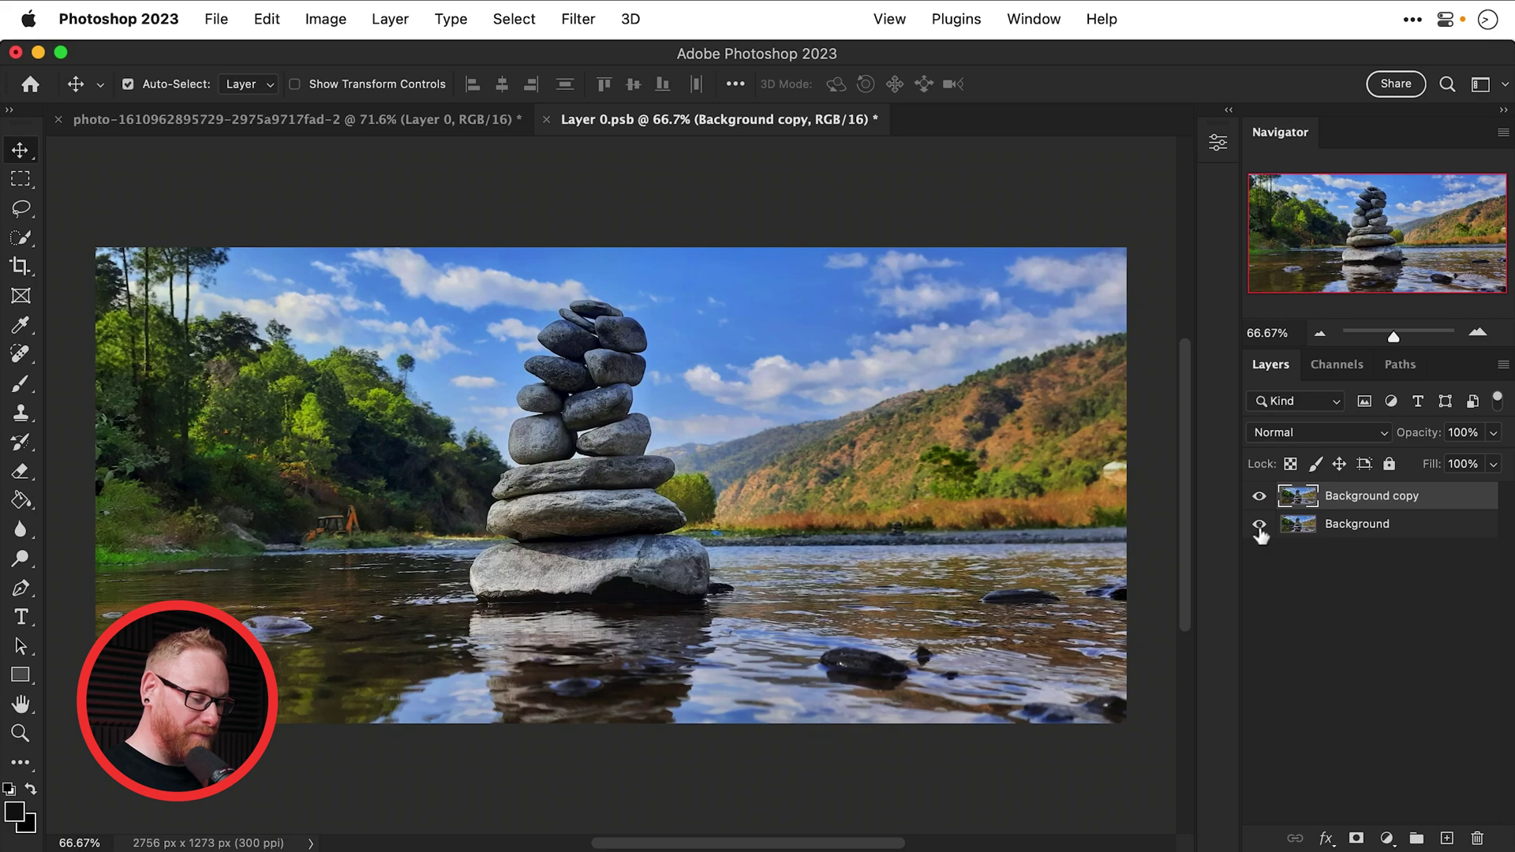
# Hide the original Background layer inside the smart object and rename it as Secret Backup
pyautogui.doubleClick(1355, 523)
pyautogui.write('Secret')
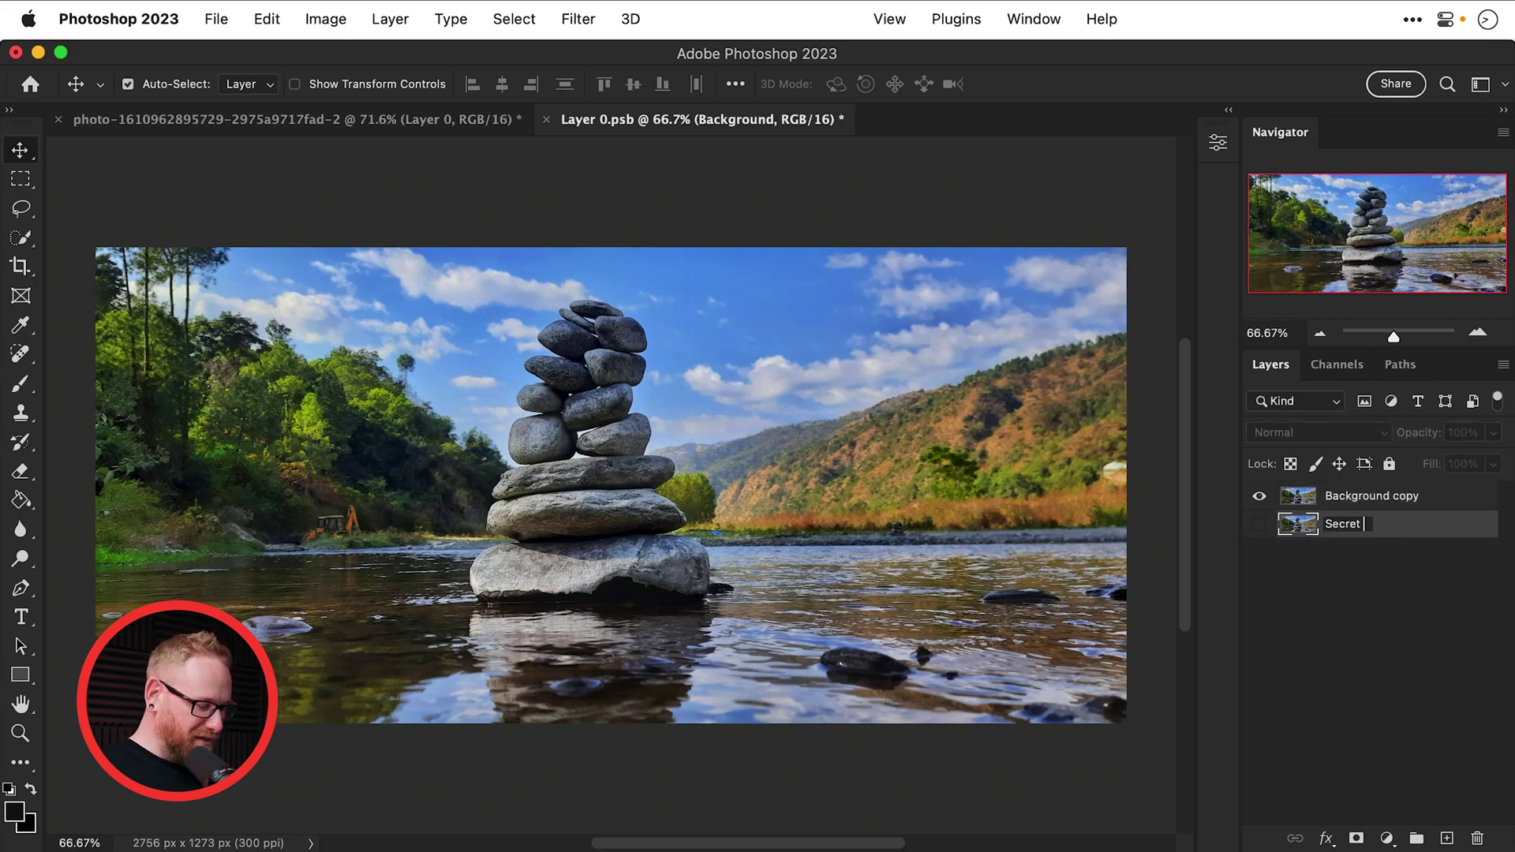
pyautogui.write(' Backup')
pyautogui.press('Return')
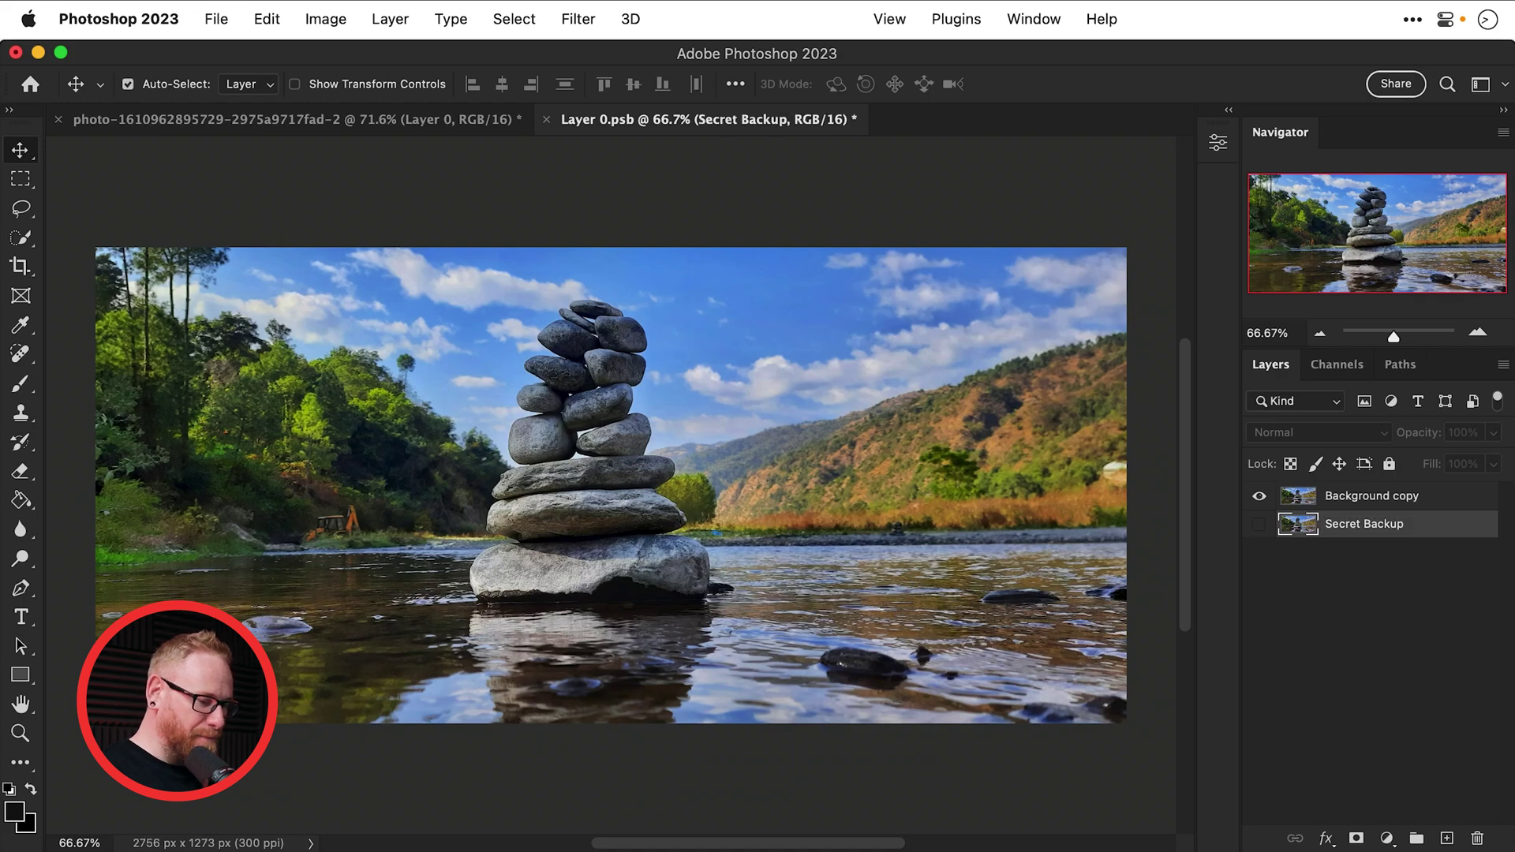
# On the Background copy layer, draw a loose Lasso selection around the whole stone stack
pyautogui.click(1339, 503)
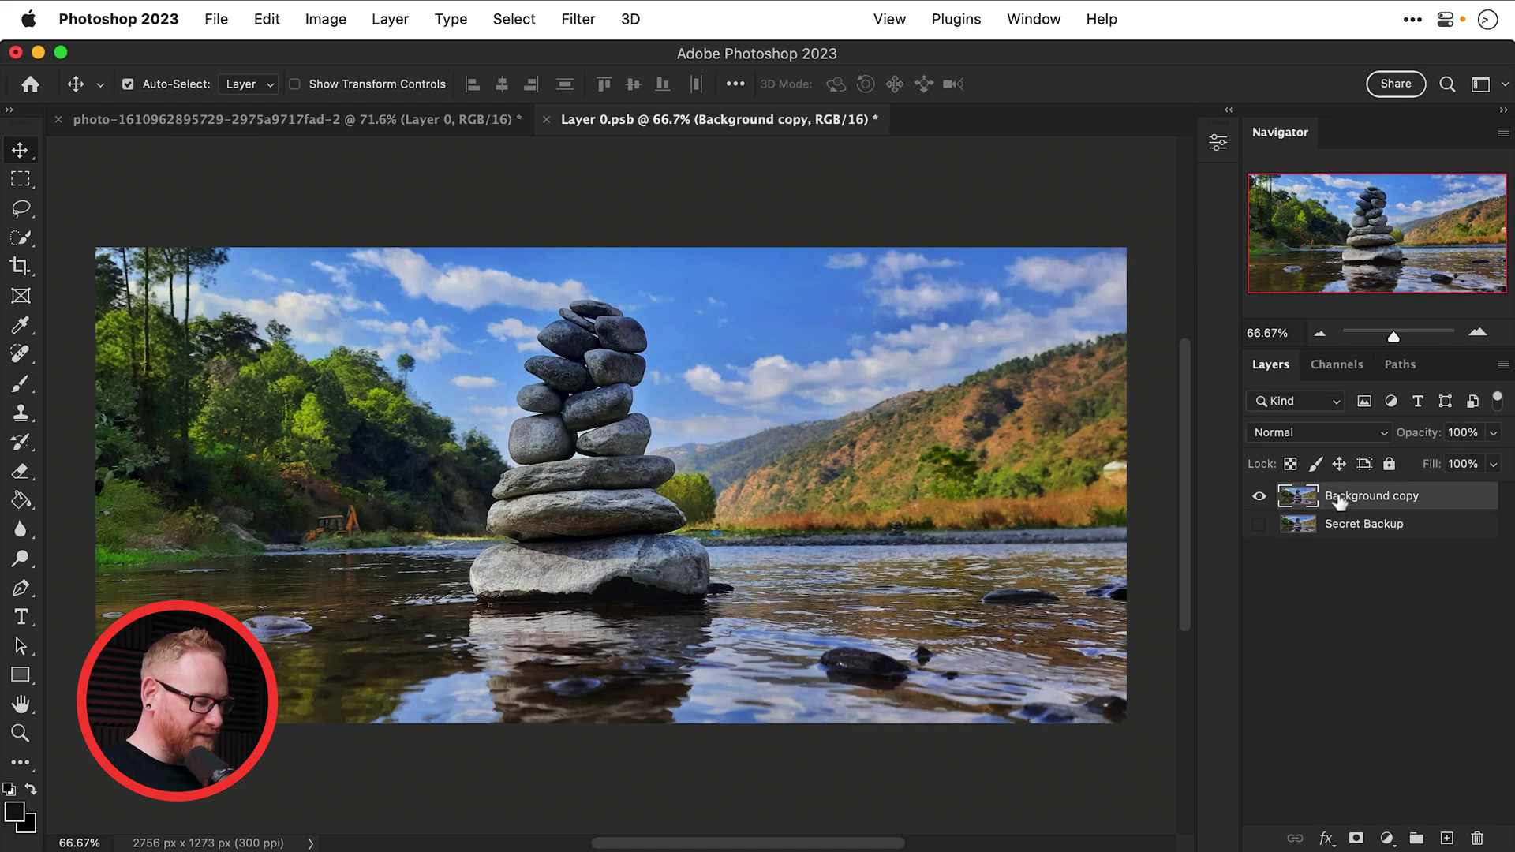
pyautogui.press('z')
pyautogui.click(592, 508)
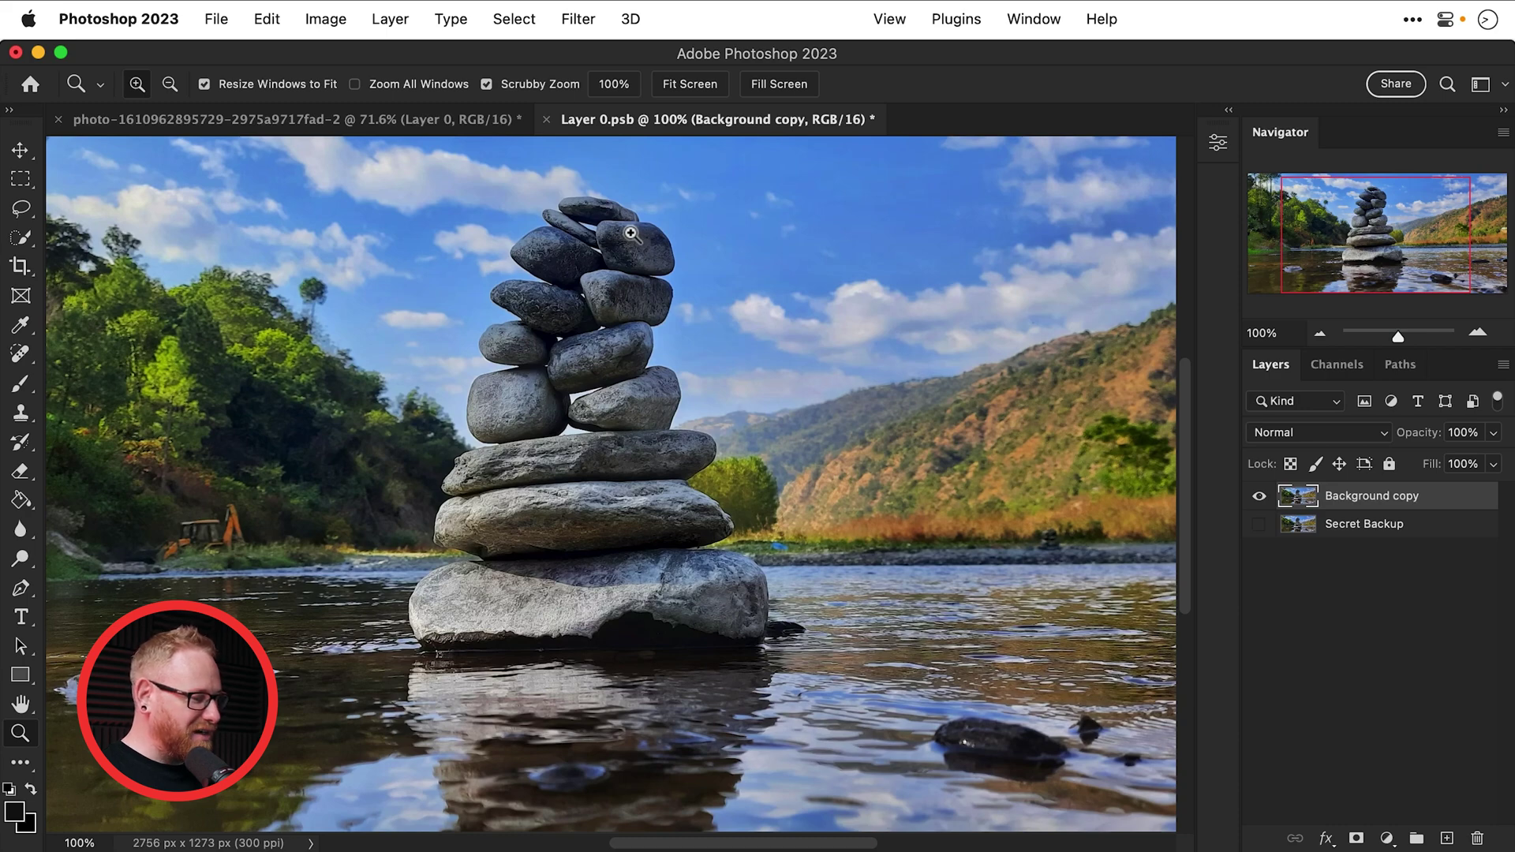
pyautogui.click(22, 210)
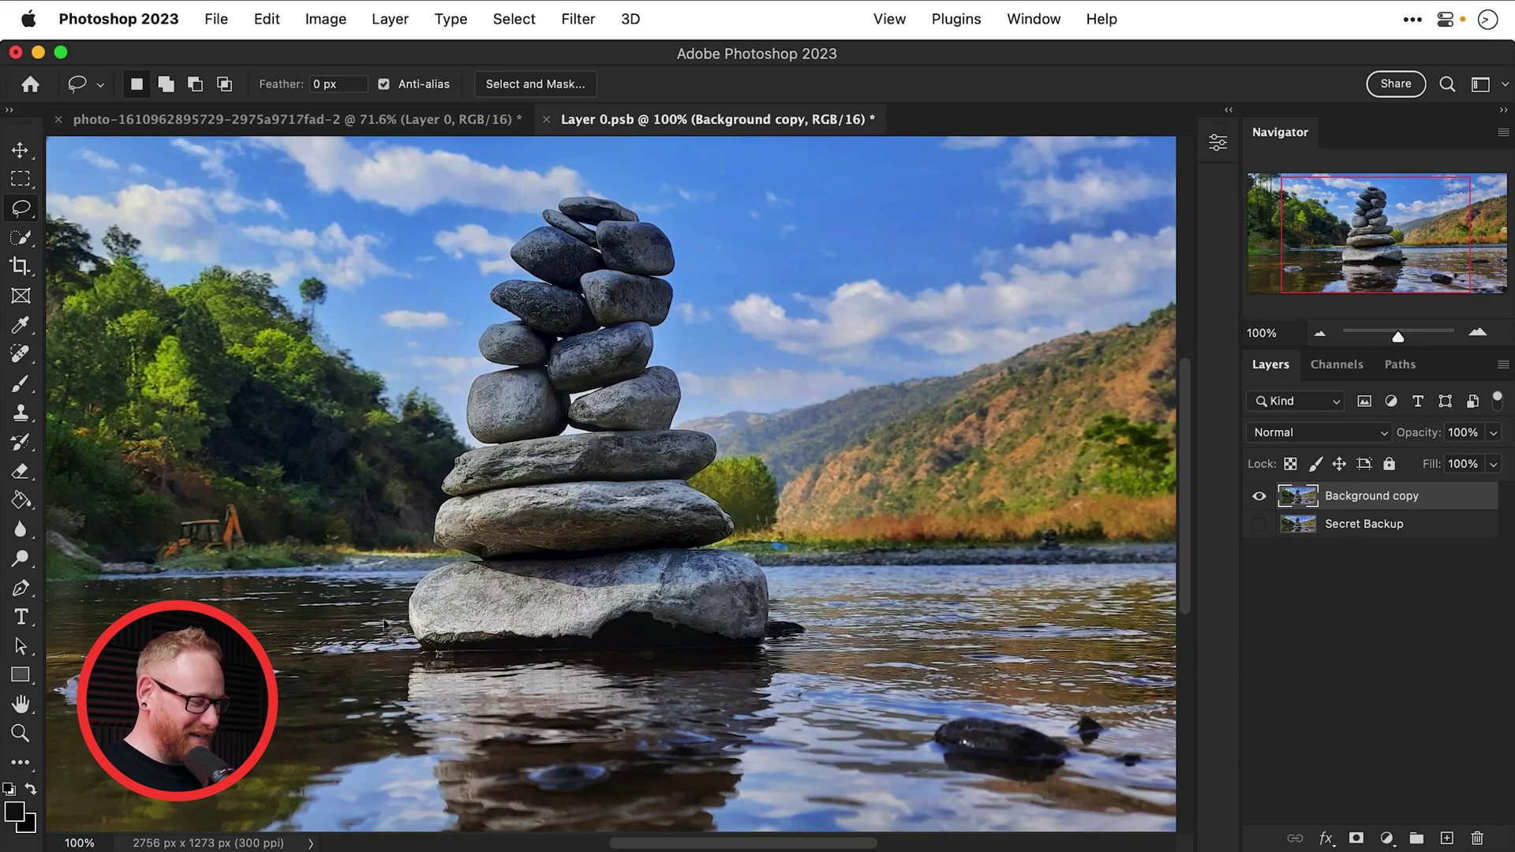
pyautogui.moveTo(384, 625)
pyautogui.mouseDown()
pyautogui.moveTo(423, 536)
pyautogui.moveTo(498, 244)
pyautogui.moveTo(553, 182)
pyautogui.moveTo(674, 218)
pyautogui.moveTo(698, 251)
pyautogui.moveTo(709, 396)
pyautogui.mouseUp()
pyautogui.moveTo(727, 454); pyautogui.dragTo(771, 527)
pyautogui.moveTo(806, 606)
pyautogui.mouseDown()
pyautogui.moveTo(772, 663)
pyautogui.moveTo(517, 691)
pyautogui.moveTo(402, 660)
pyautogui.moveTo(385, 624)
pyautogui.mouseUp()
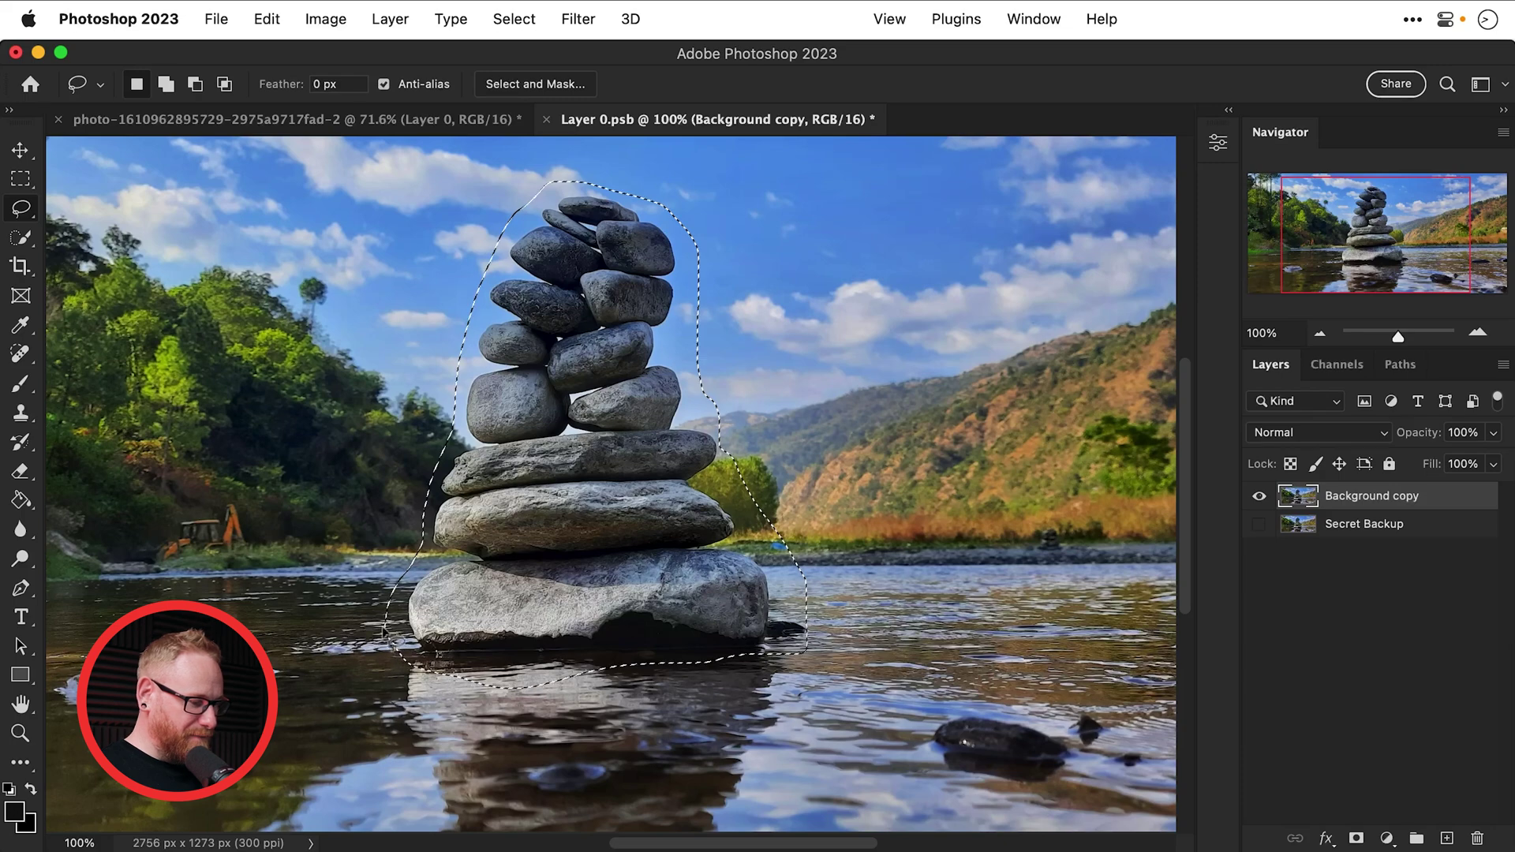
# Replace the selected stones using Content-Aware Fill output to a new layer, deselect, and compare the image with and without the fill
pyautogui.click(266, 19)
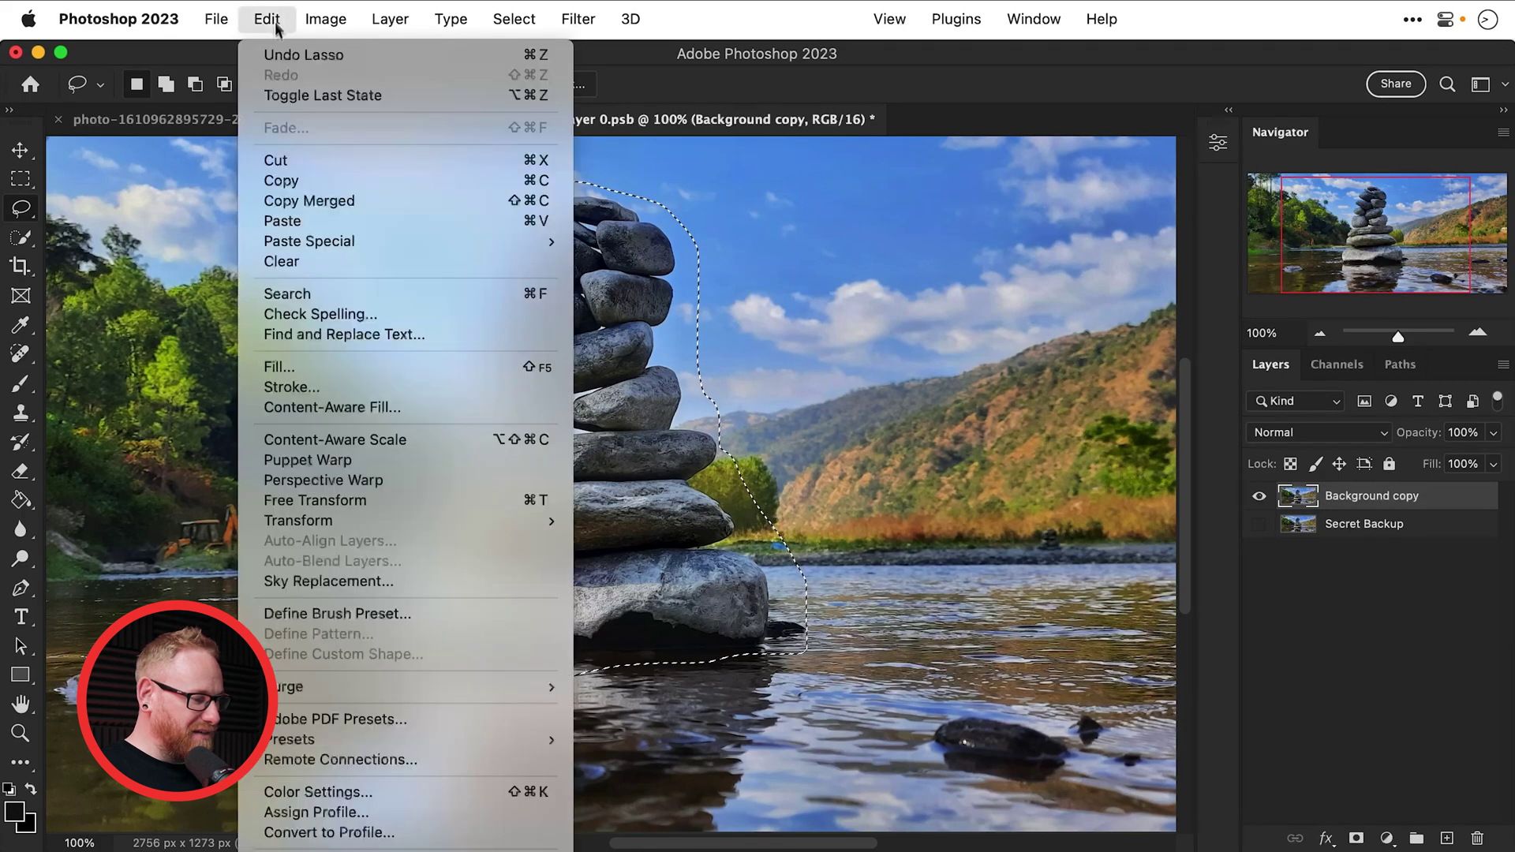
pyautogui.click(386, 409)
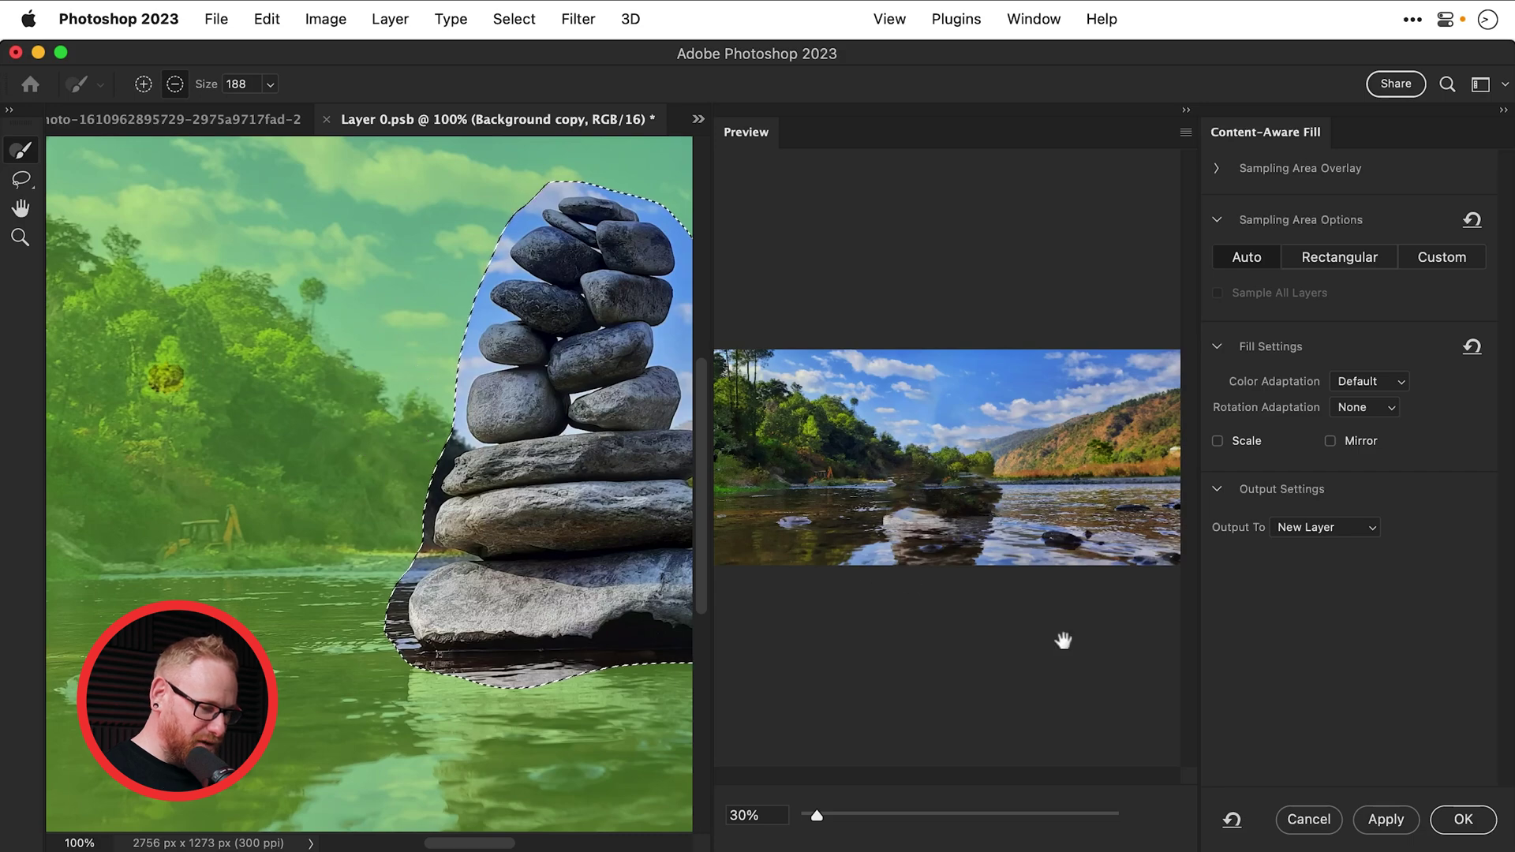
pyautogui.click(1466, 820)
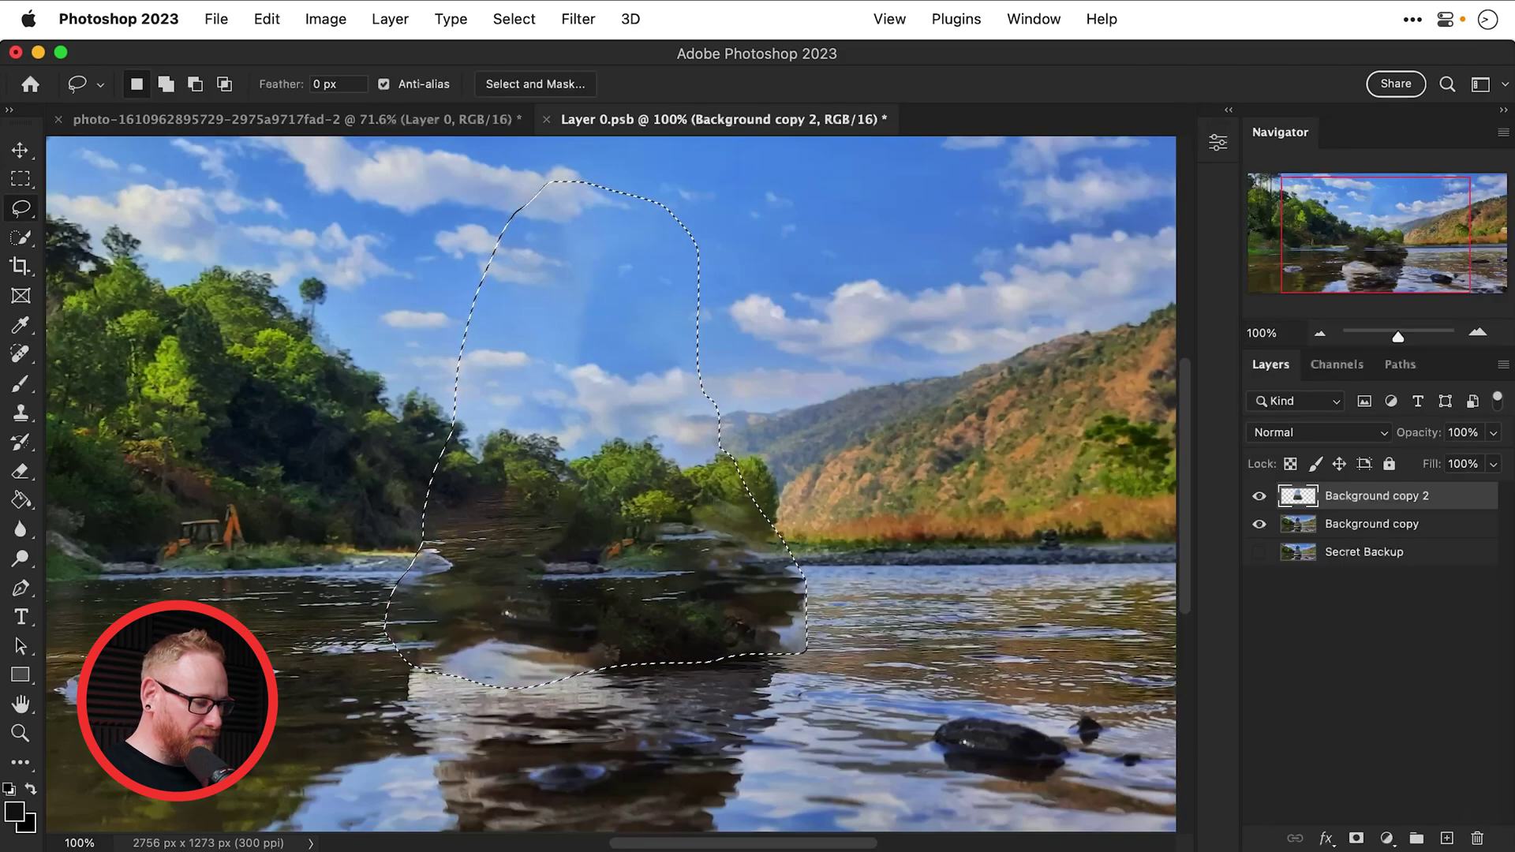
pyautogui.press('super+d')
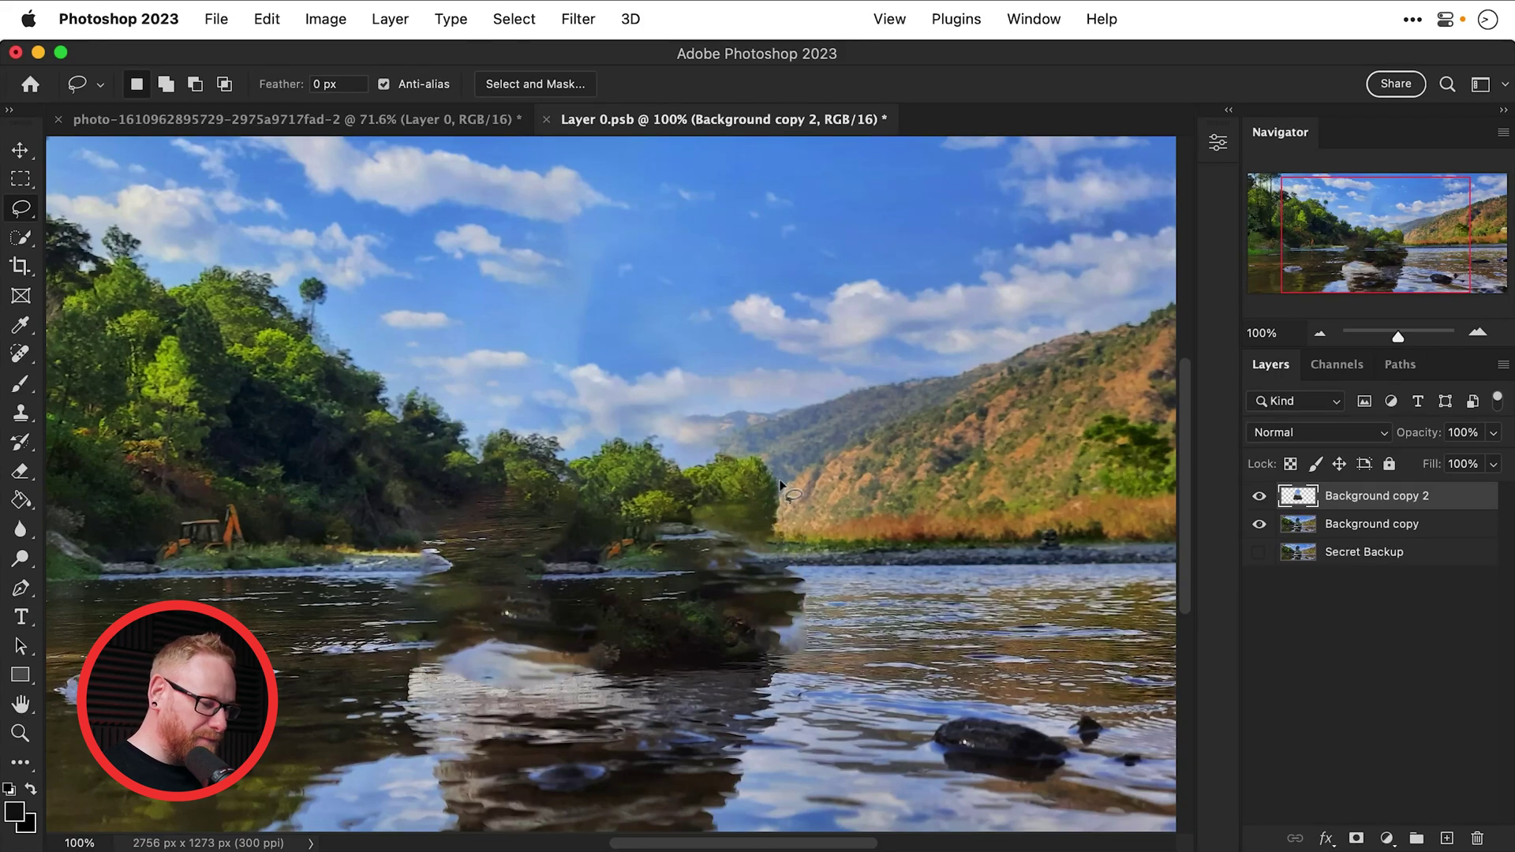
pyautogui.click(1260, 499)
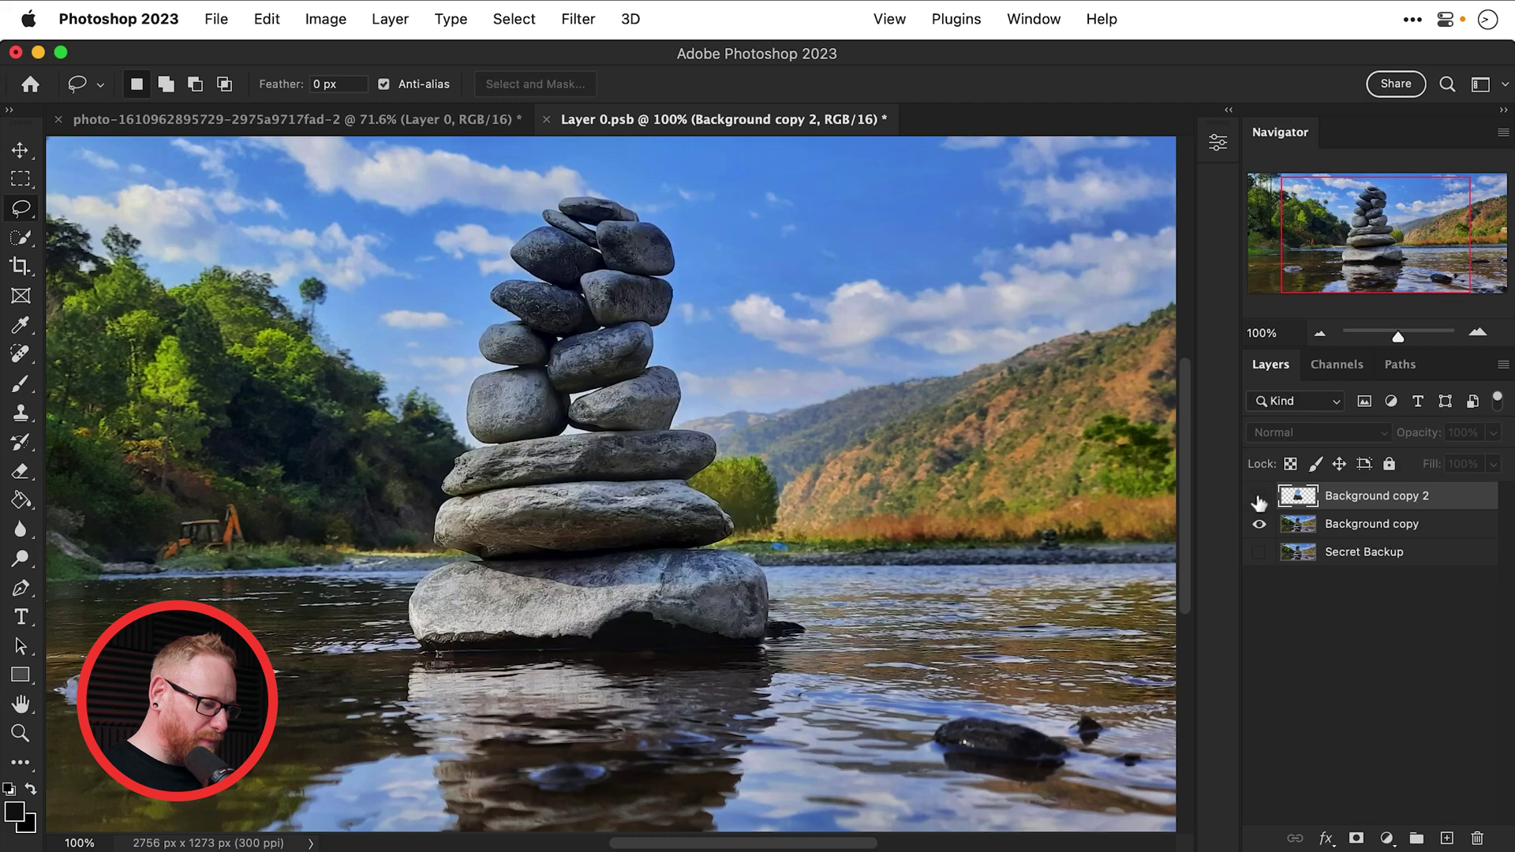
pyautogui.click(1259, 497)
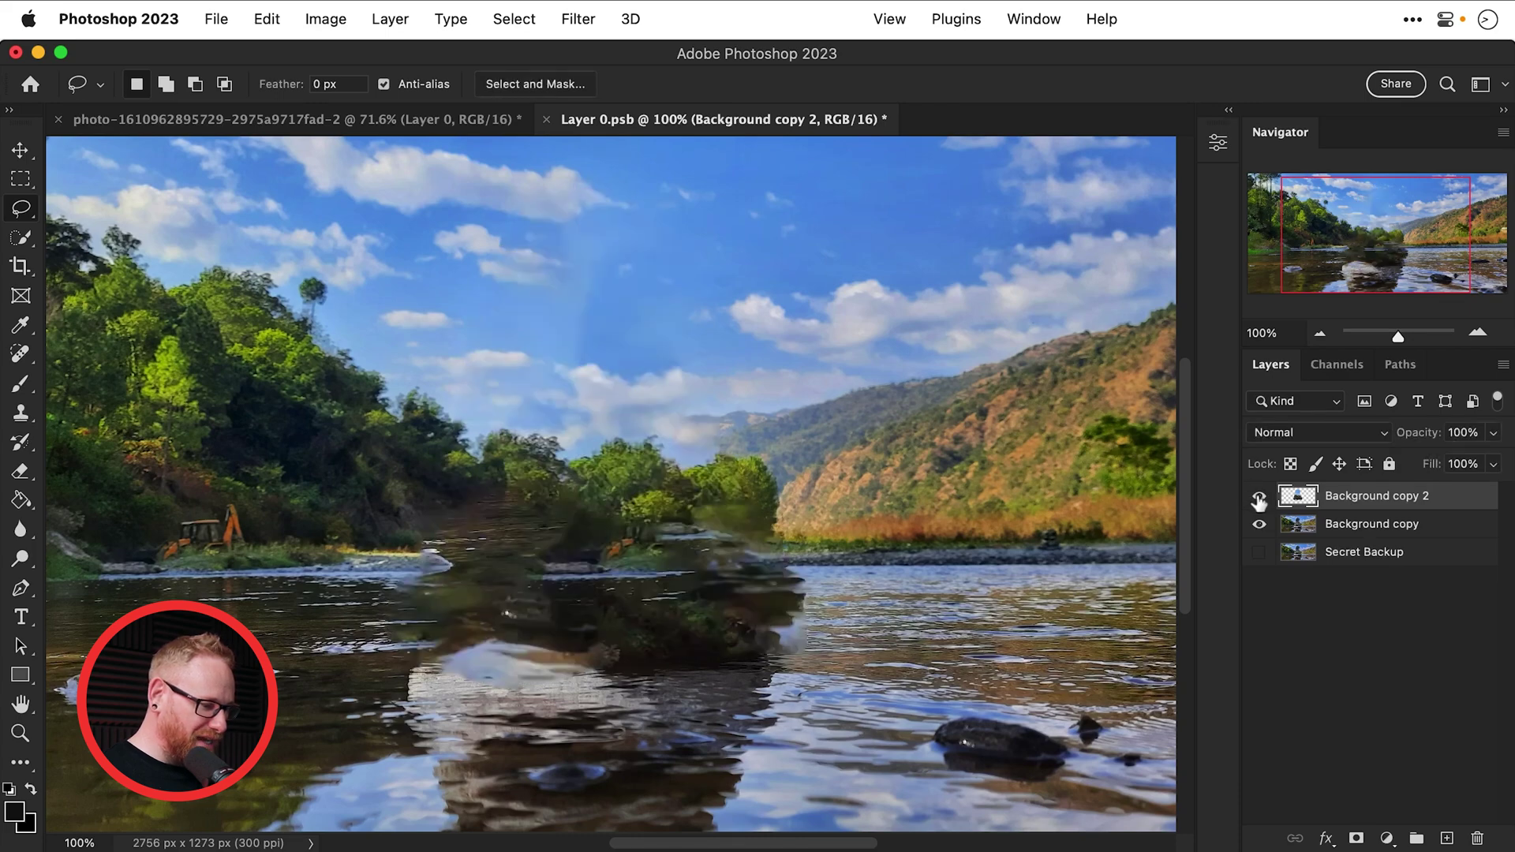
# Merge the Content-Aware Fill layer with Background copy, and cover the excavator on the riverbank using Clone Stamp with a soft 100 px brush
pyautogui.keyDown('shift'); pyautogui.click(1368, 526); pyautogui.keyUp('shift')
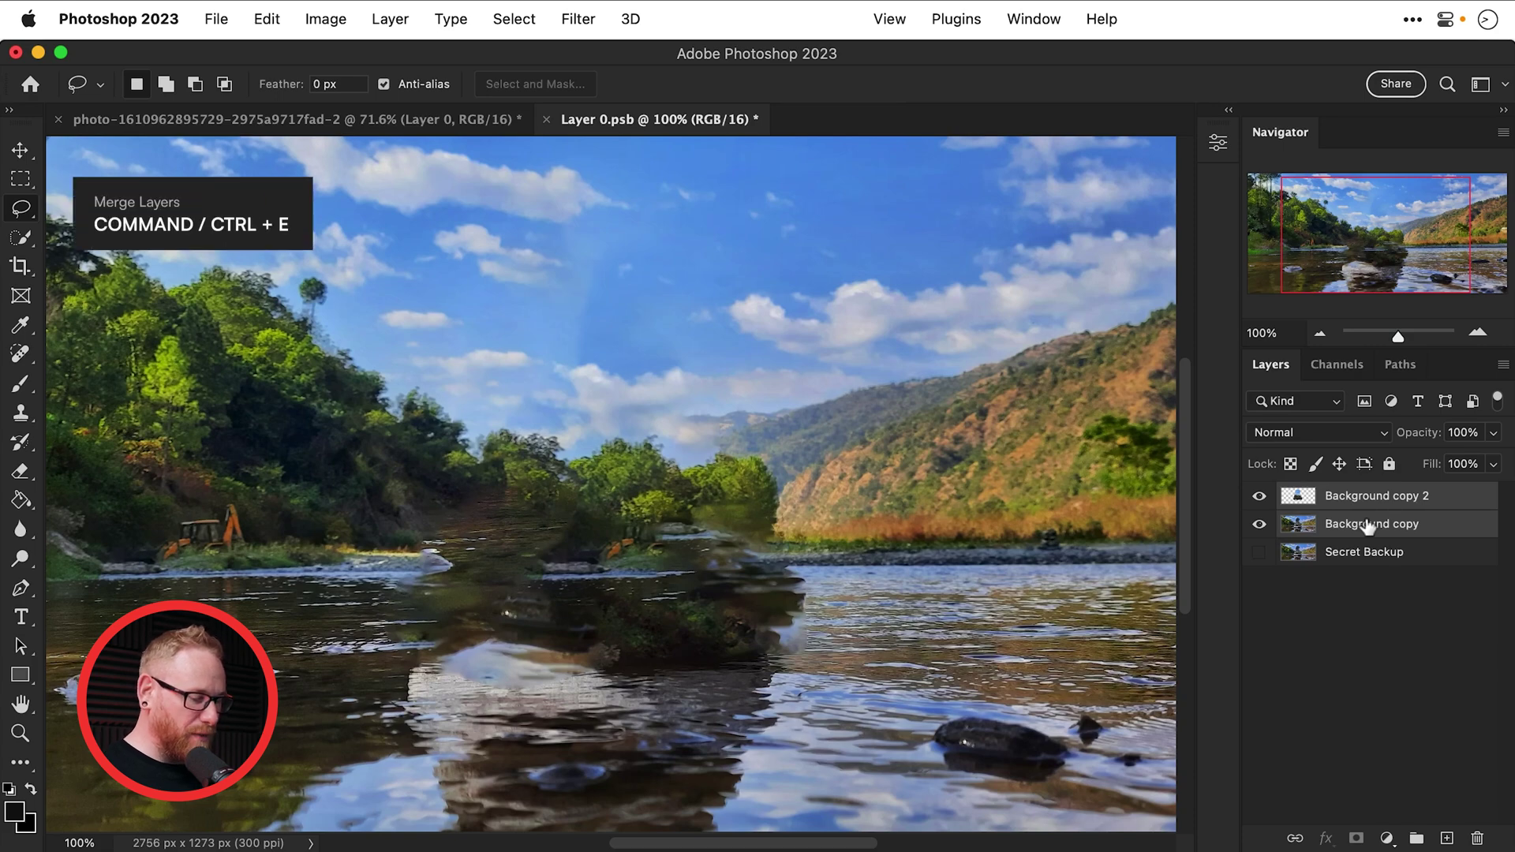
pyautogui.press('super+e')
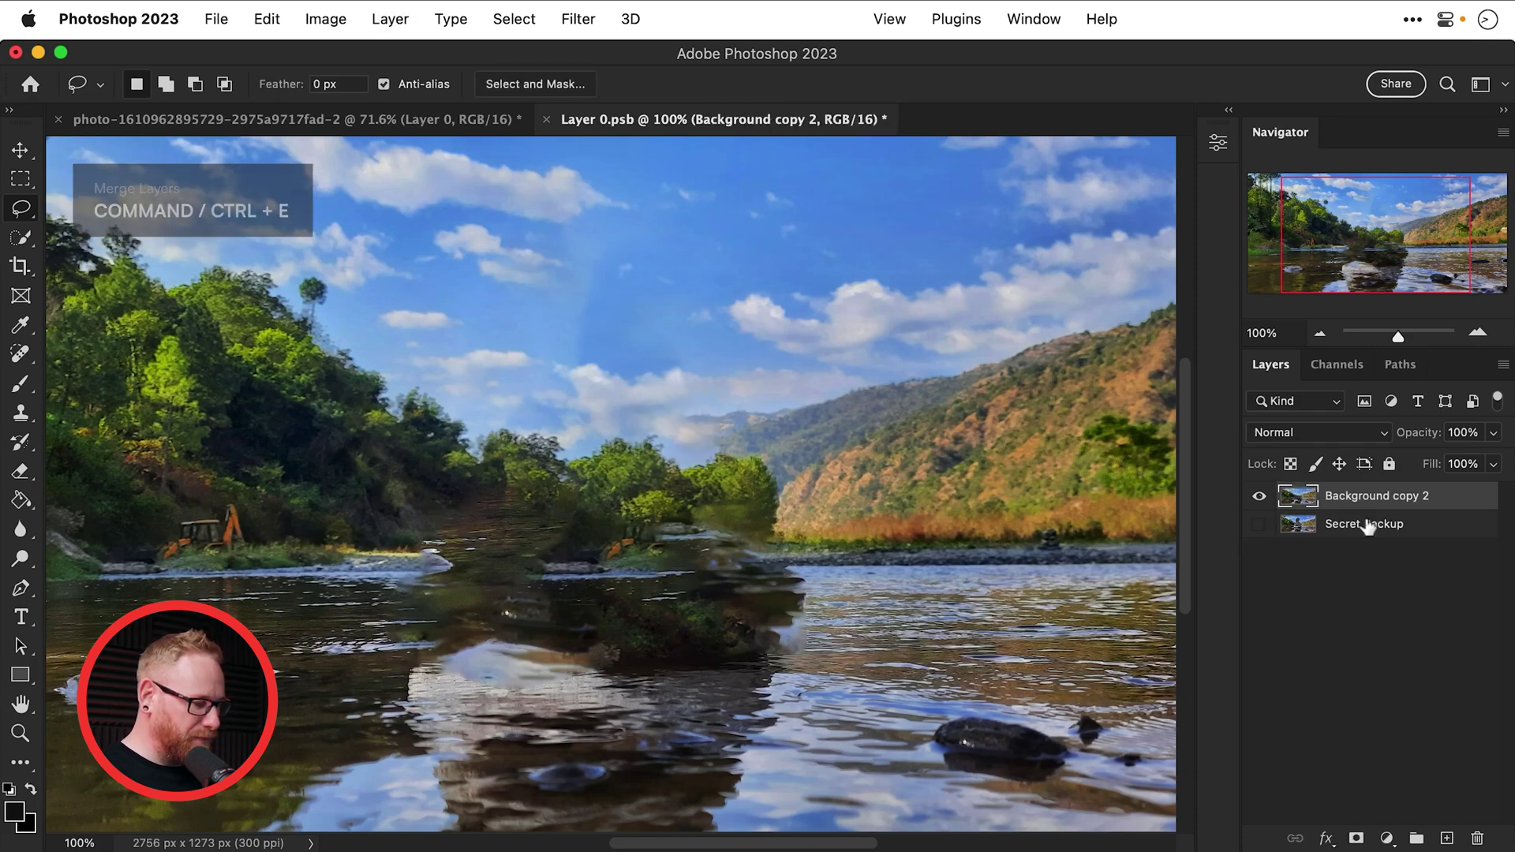
pyautogui.click(20, 412)
pyautogui.click(86, 408)
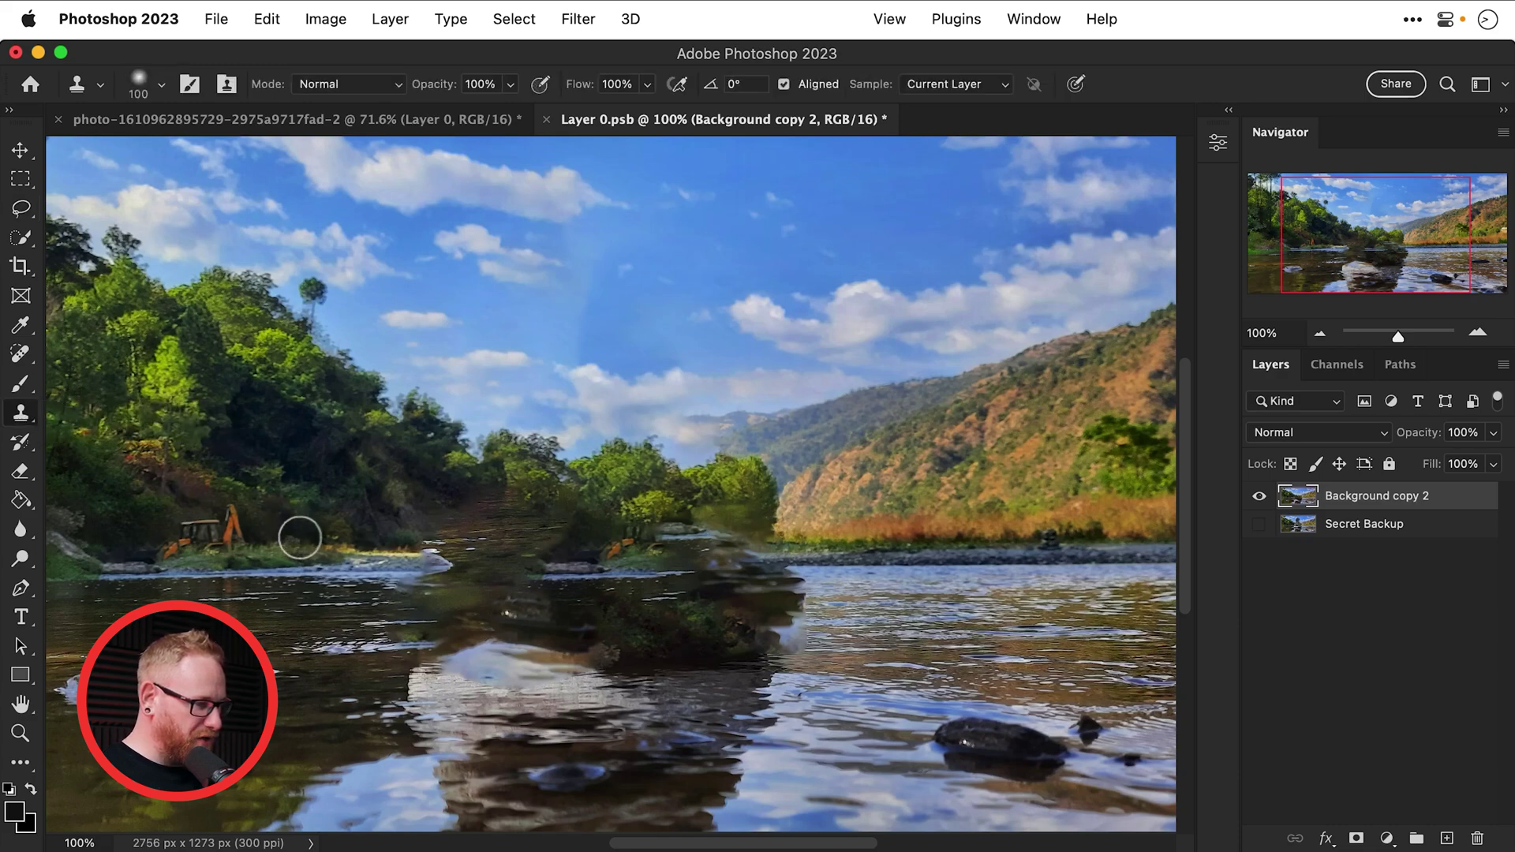
pyautogui.click(161, 84)
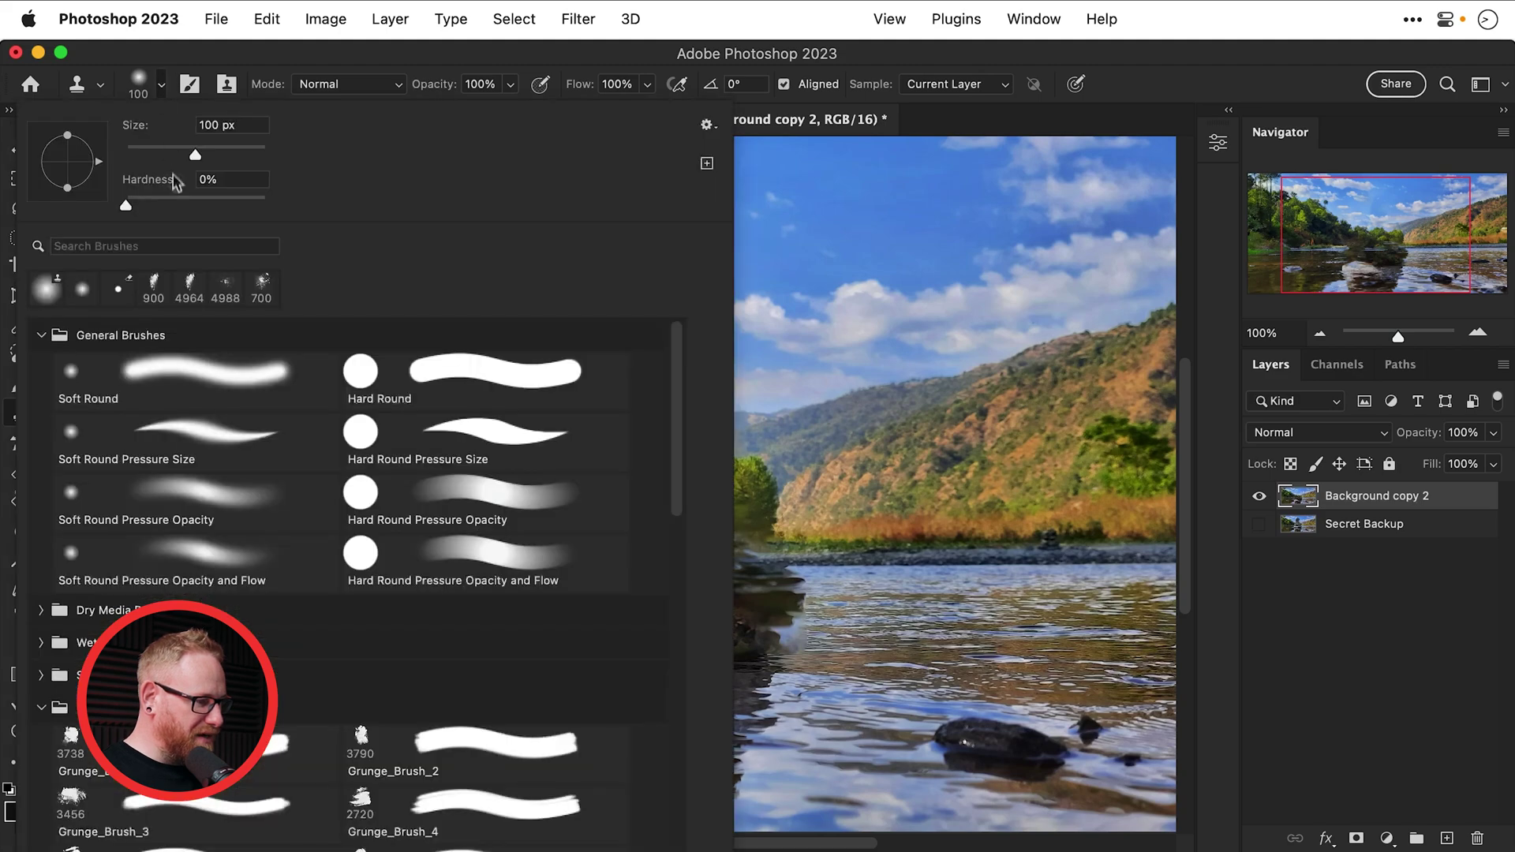
pyautogui.click(161, 85)
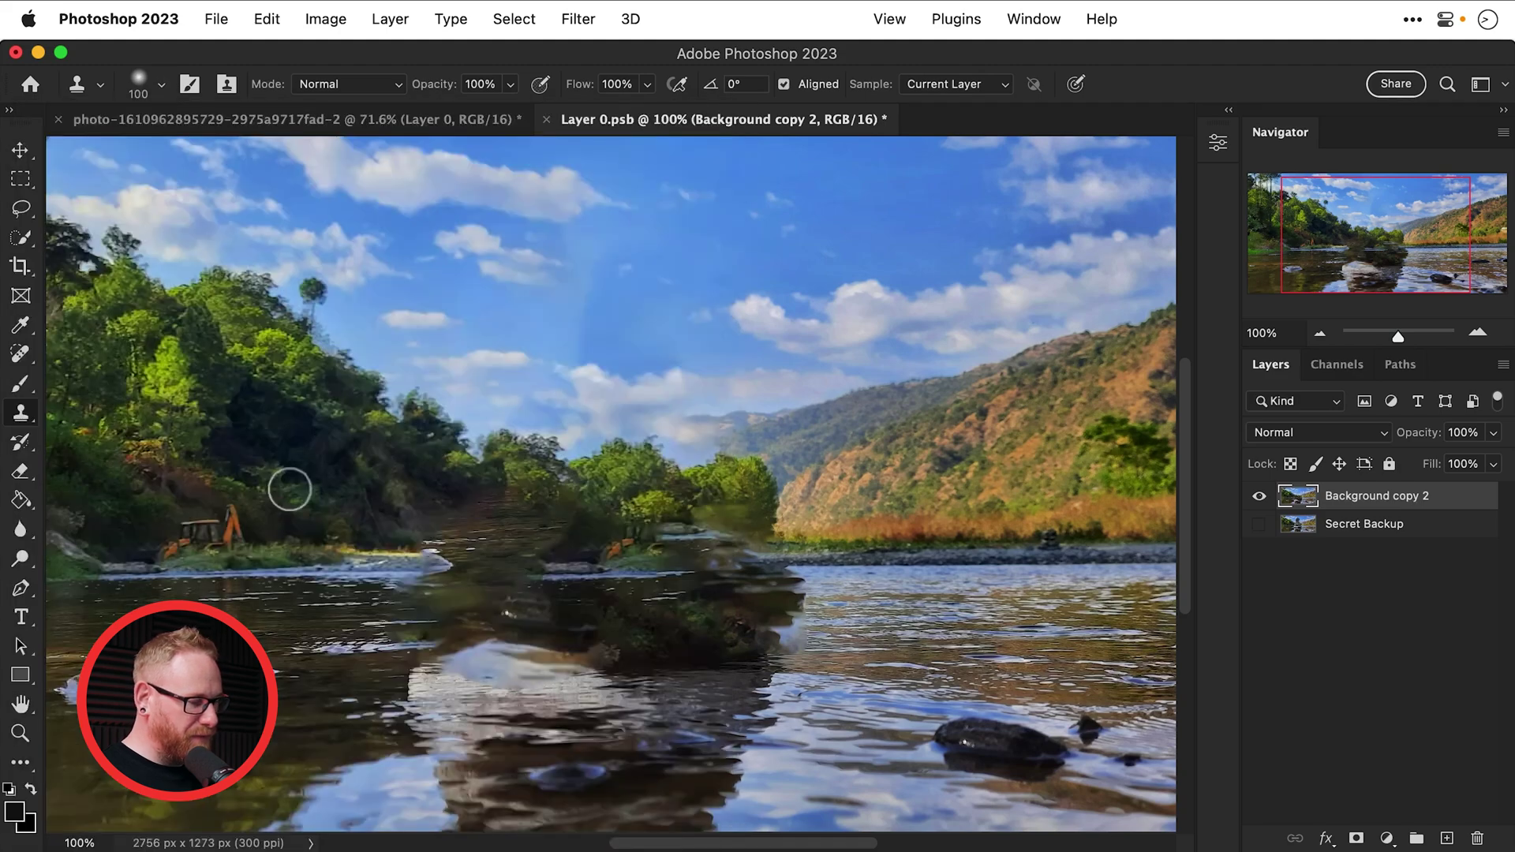
pyautogui.keyDown('alt'); pyautogui.click(294, 542); pyautogui.keyUp('alt')
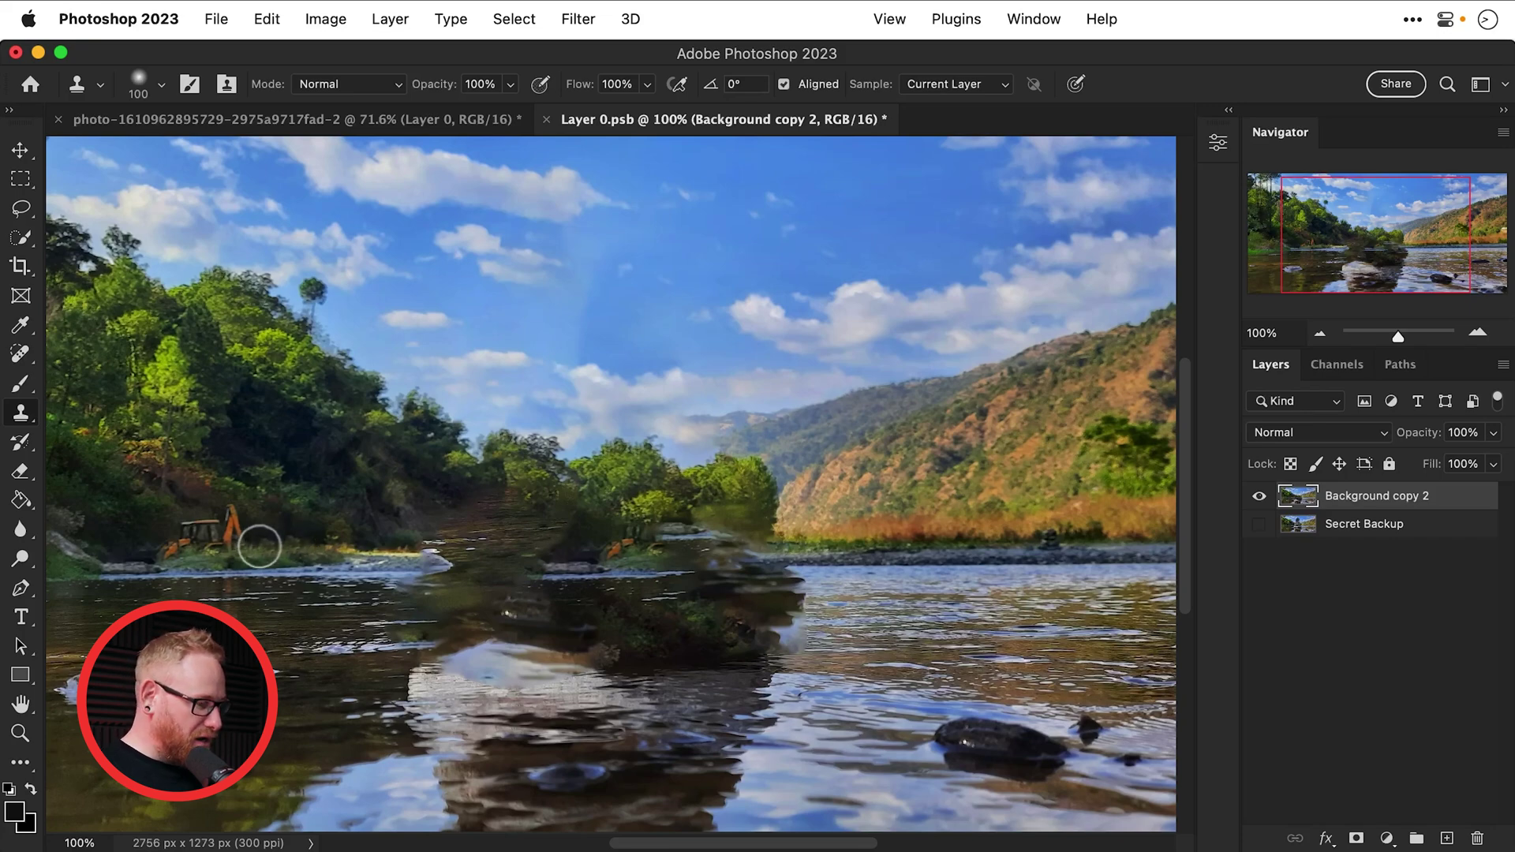
pyautogui.moveTo(247, 545)
pyautogui.mouseDown()
pyautogui.moveTo(184, 539)
pyautogui.moveTo(239, 539)
pyautogui.moveTo(228, 515)
pyautogui.moveTo(218, 542)
pyautogui.moveTo(176, 539)
pyautogui.mouseUp()
pyautogui.press('super+z')
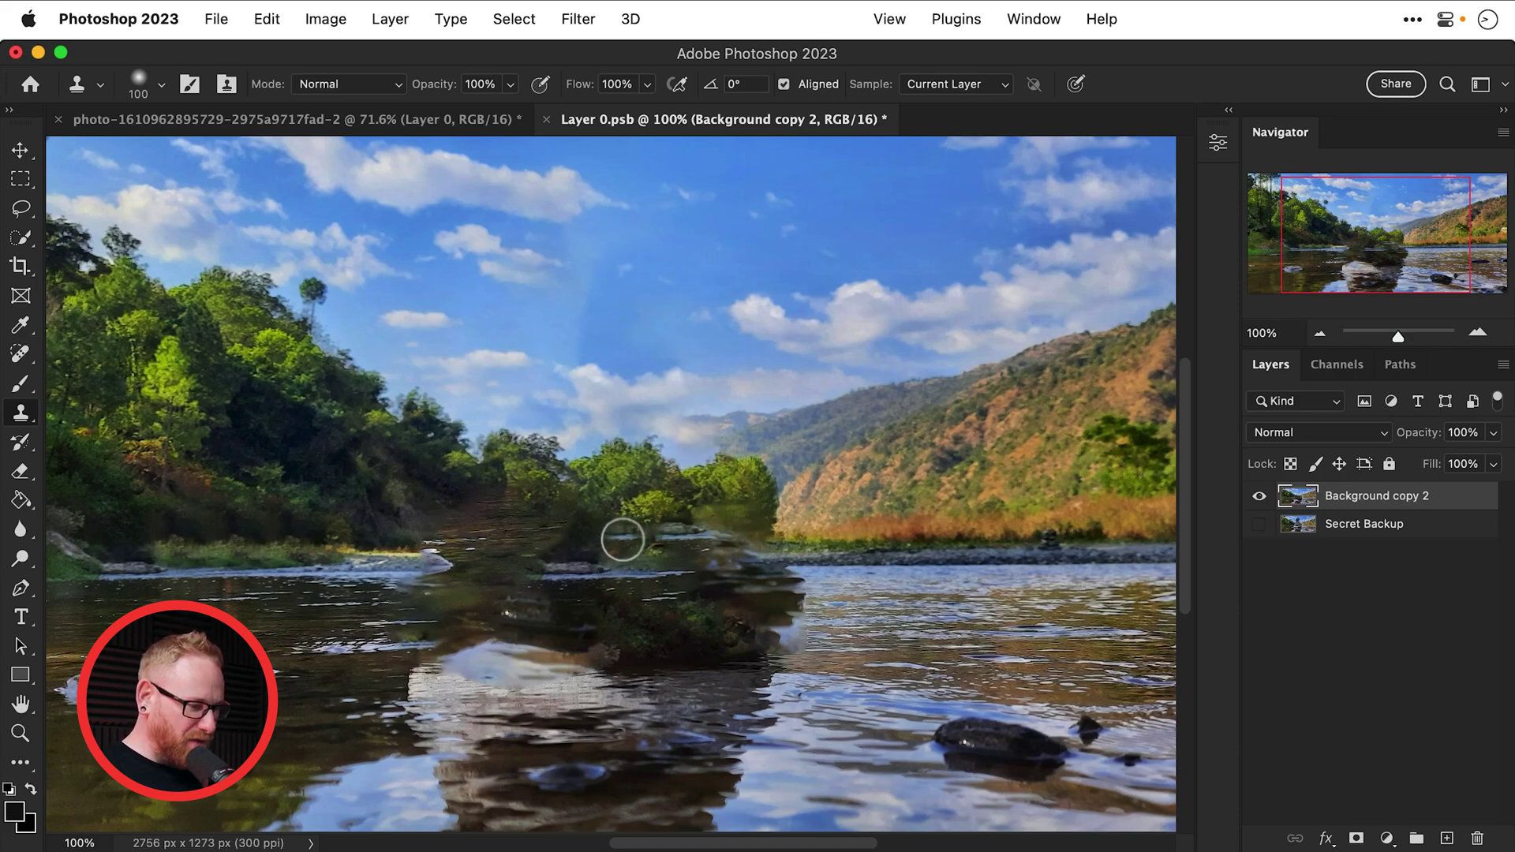
# Clone foliage over the duplicated excavator fragment and extend the orange hillside, shoreline and water over the smeared patch beside the central trees
pyautogui.keyDown('alt'); pyautogui.click(601, 506); pyautogui.keyUp('alt')
pyautogui.moveTo(613, 547); pyautogui.dragTo(622, 547)
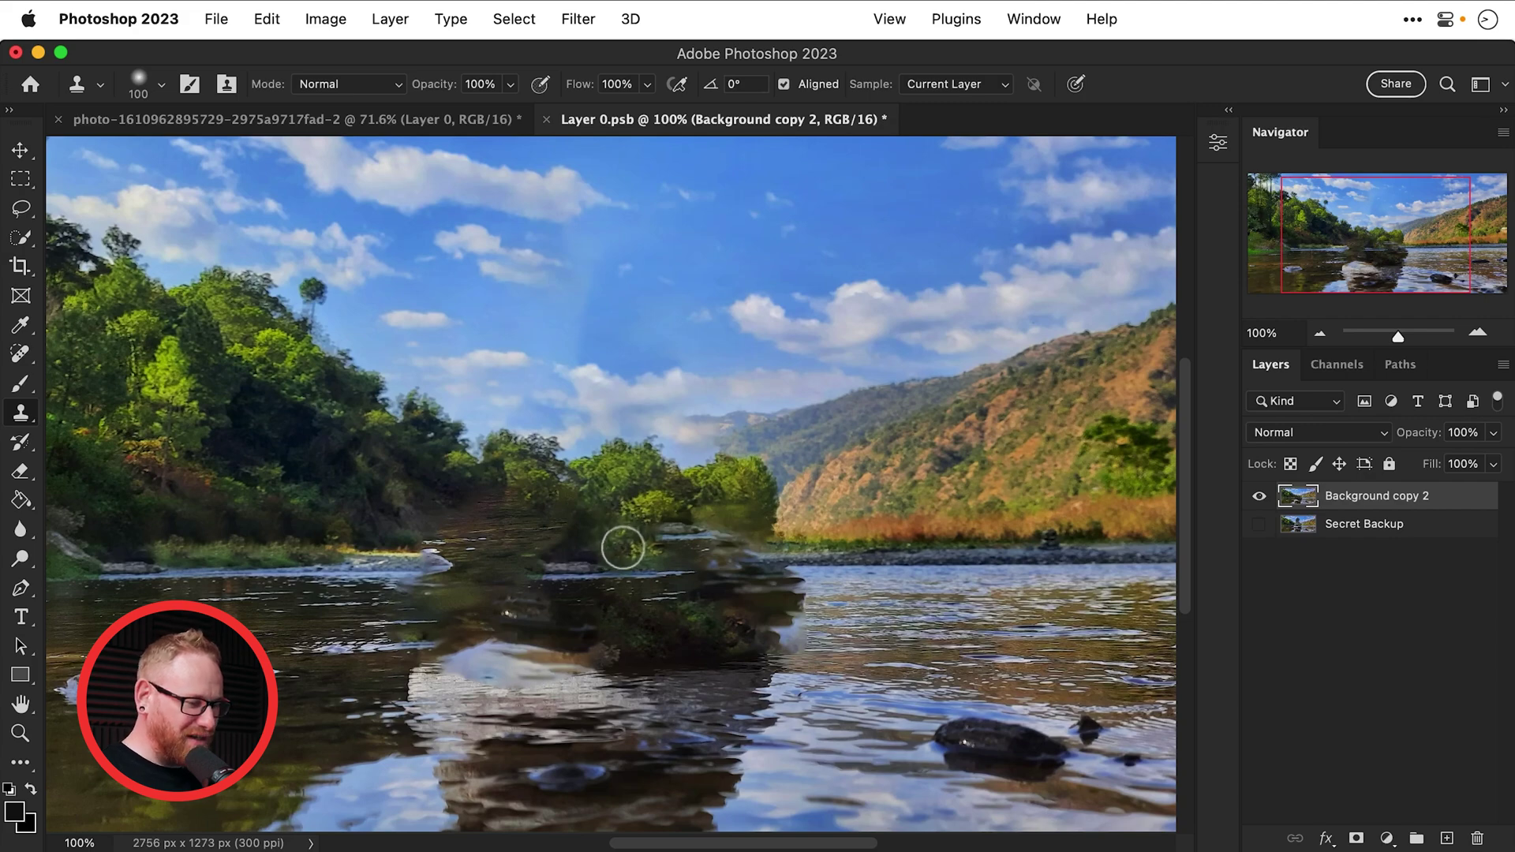
pyautogui.keyDown('alt'); pyautogui.click(838, 455); pyautogui.keyUp('alt')
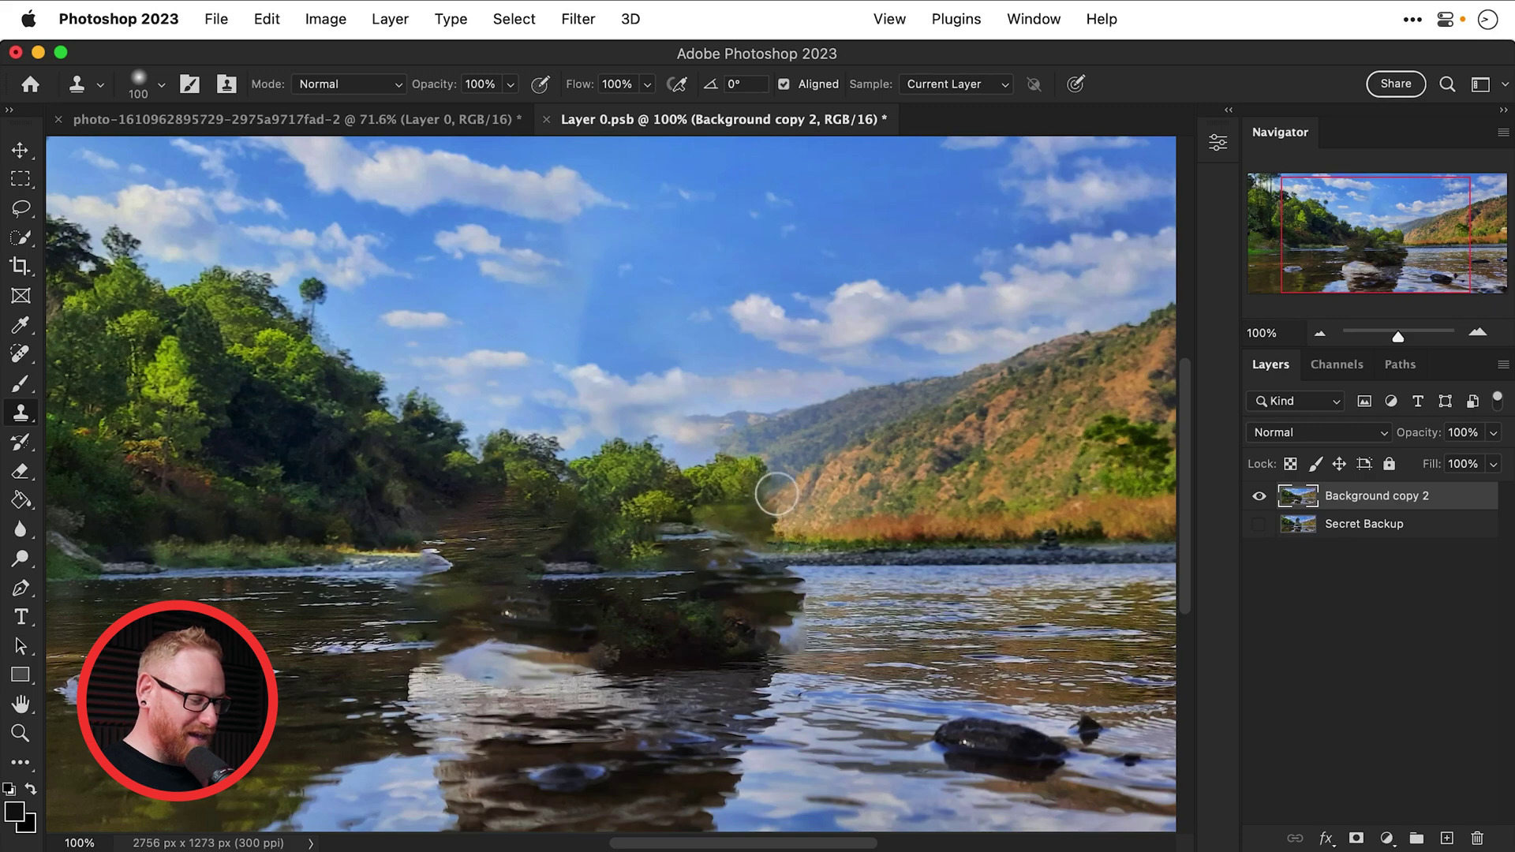
pyautogui.moveTo(782, 492)
pyautogui.mouseDown()
pyautogui.moveTo(785, 478)
pyautogui.moveTo(758, 477)
pyautogui.moveTo(758, 524)
pyautogui.moveTo(785, 546)
pyautogui.moveTo(763, 559)
pyautogui.moveTo(813, 588)
pyautogui.moveTo(766, 604)
pyautogui.moveTo(798, 621)
pyautogui.moveTo(763, 633)
pyautogui.moveTo(770, 674)
pyautogui.moveTo(745, 670)
pyautogui.mouseUp()
pyautogui.keyDown('alt'); pyautogui.click(845, 591); pyautogui.keyUp('alt')
pyautogui.keyDown('alt'); pyautogui.click(848, 682); pyautogui.keyUp('alt')
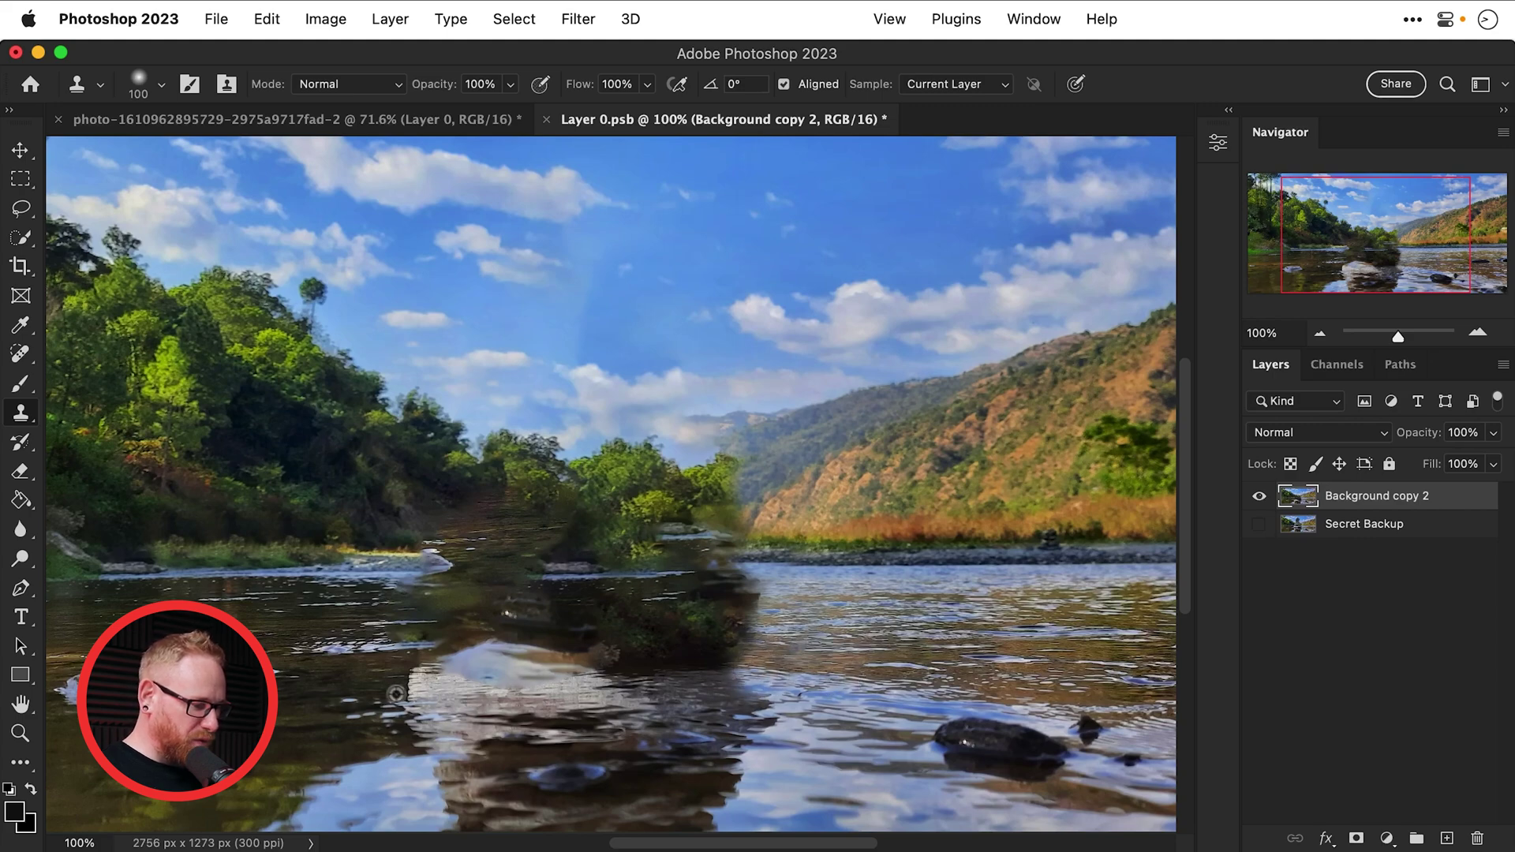
# Clone clean water and shoreline over the smeared patch's edge near the wooded bank, and clone sky over the seam above the trees
pyautogui.keyDown('alt'); pyautogui.click(363, 687); pyautogui.keyUp('alt')
pyautogui.moveTo(388, 687)
pyautogui.mouseDown()
pyautogui.moveTo(443, 667)
pyautogui.moveTo(409, 709)
pyautogui.moveTo(434, 703)
pyautogui.mouseUp()
pyautogui.keyDown('alt'); pyautogui.click(384, 690); pyautogui.keyUp('alt')
pyautogui.click(448, 603)
pyautogui.keyDown('alt'); pyautogui.click(386, 561); pyautogui.keyUp('alt')
pyautogui.moveTo(420, 563); pyautogui.dragTo(442, 567)
pyautogui.click(569, 575)
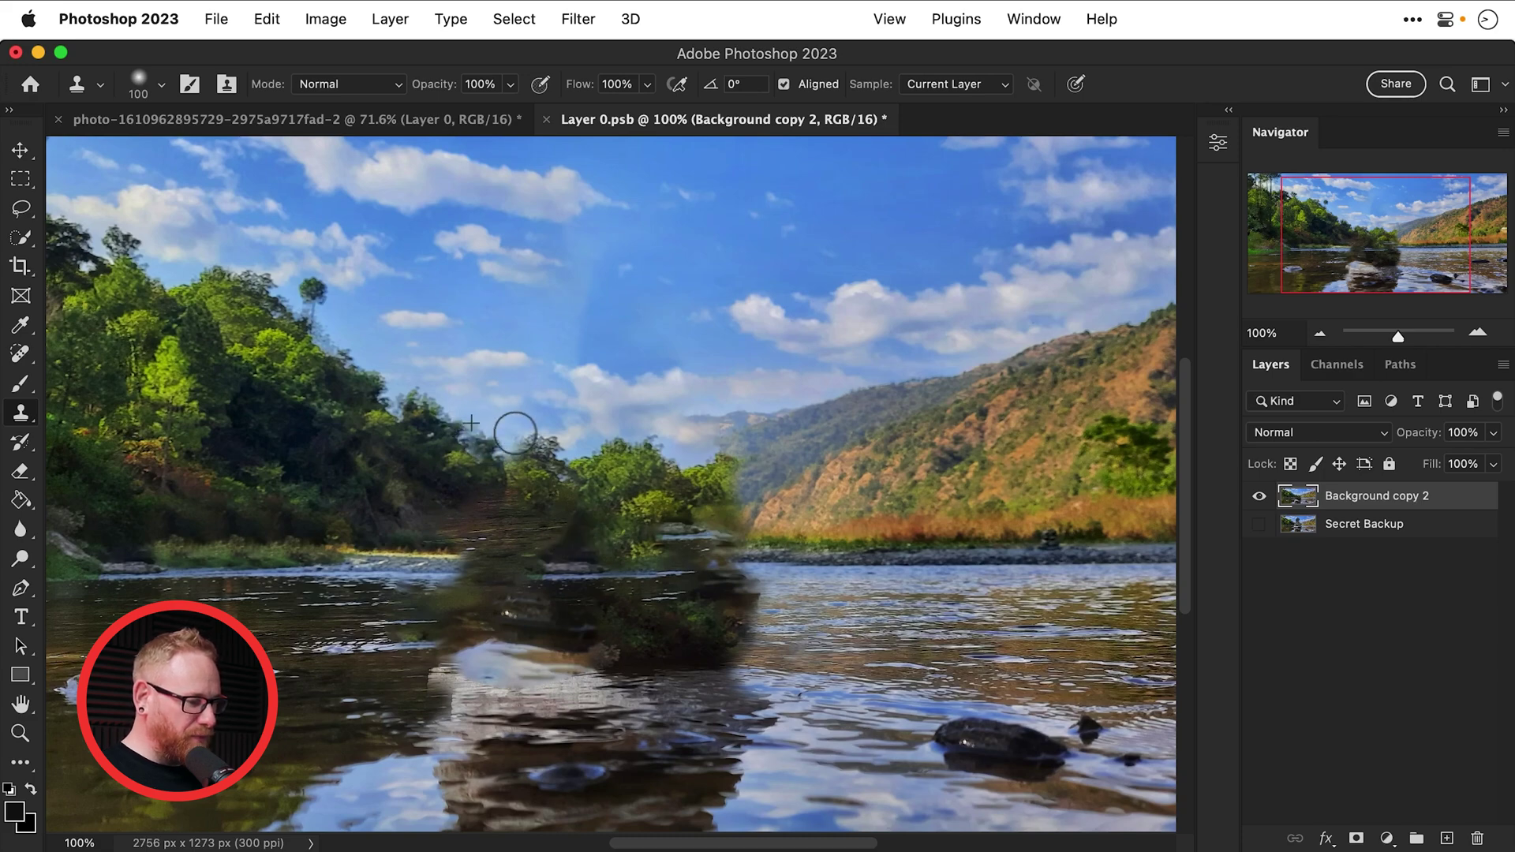
pyautogui.moveTo(564, 347)
pyautogui.mouseDown()
pyautogui.moveTo(598, 287)
pyautogui.moveTo(632, 268)
pyautogui.mouseUp()
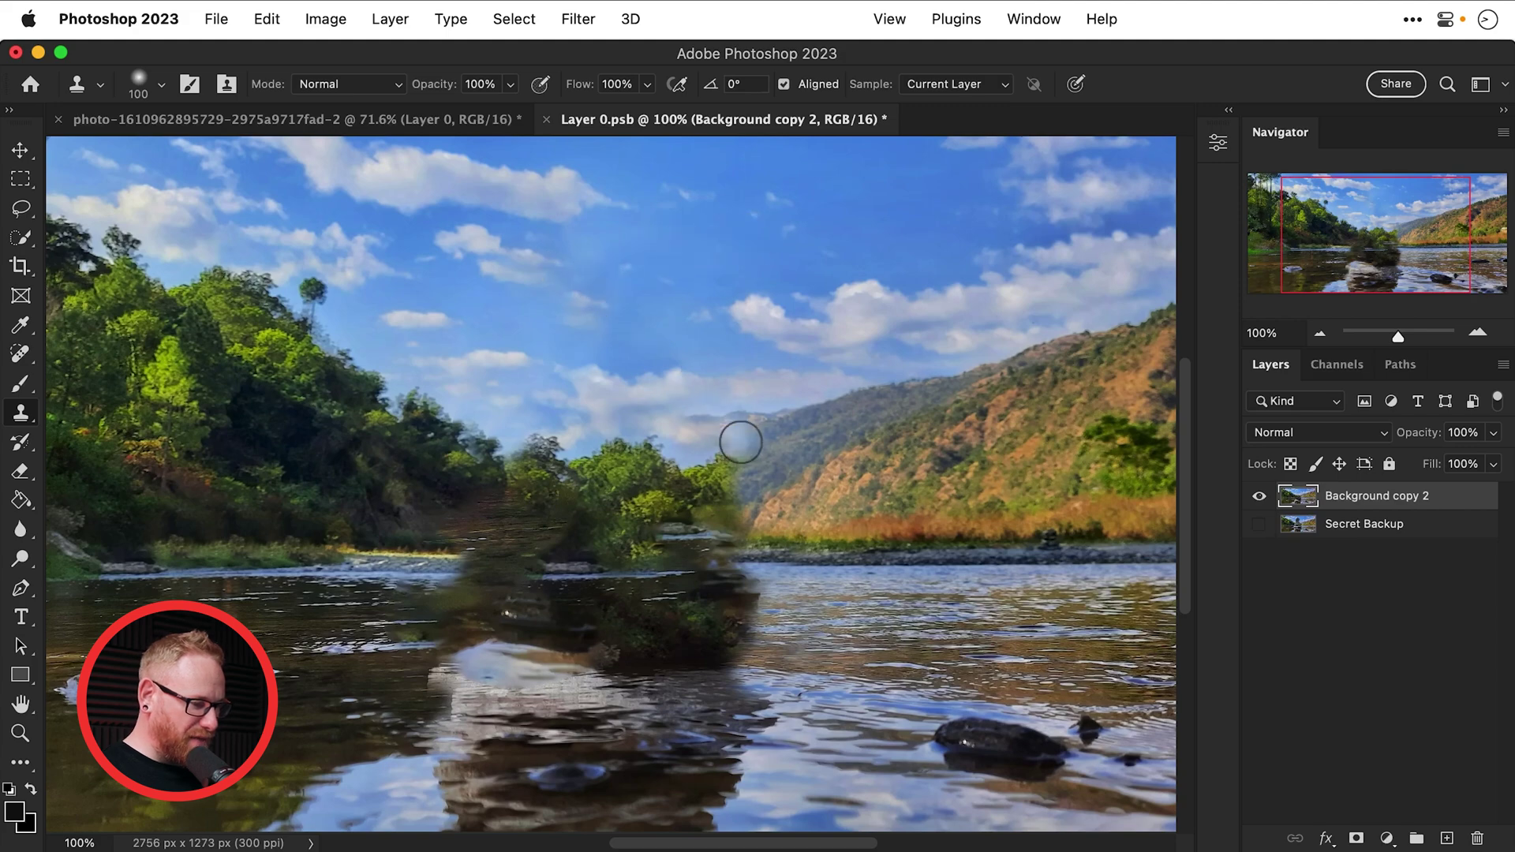
# Save the edited smart object contents and close them to return to the main photo document
pyautogui.press('v')
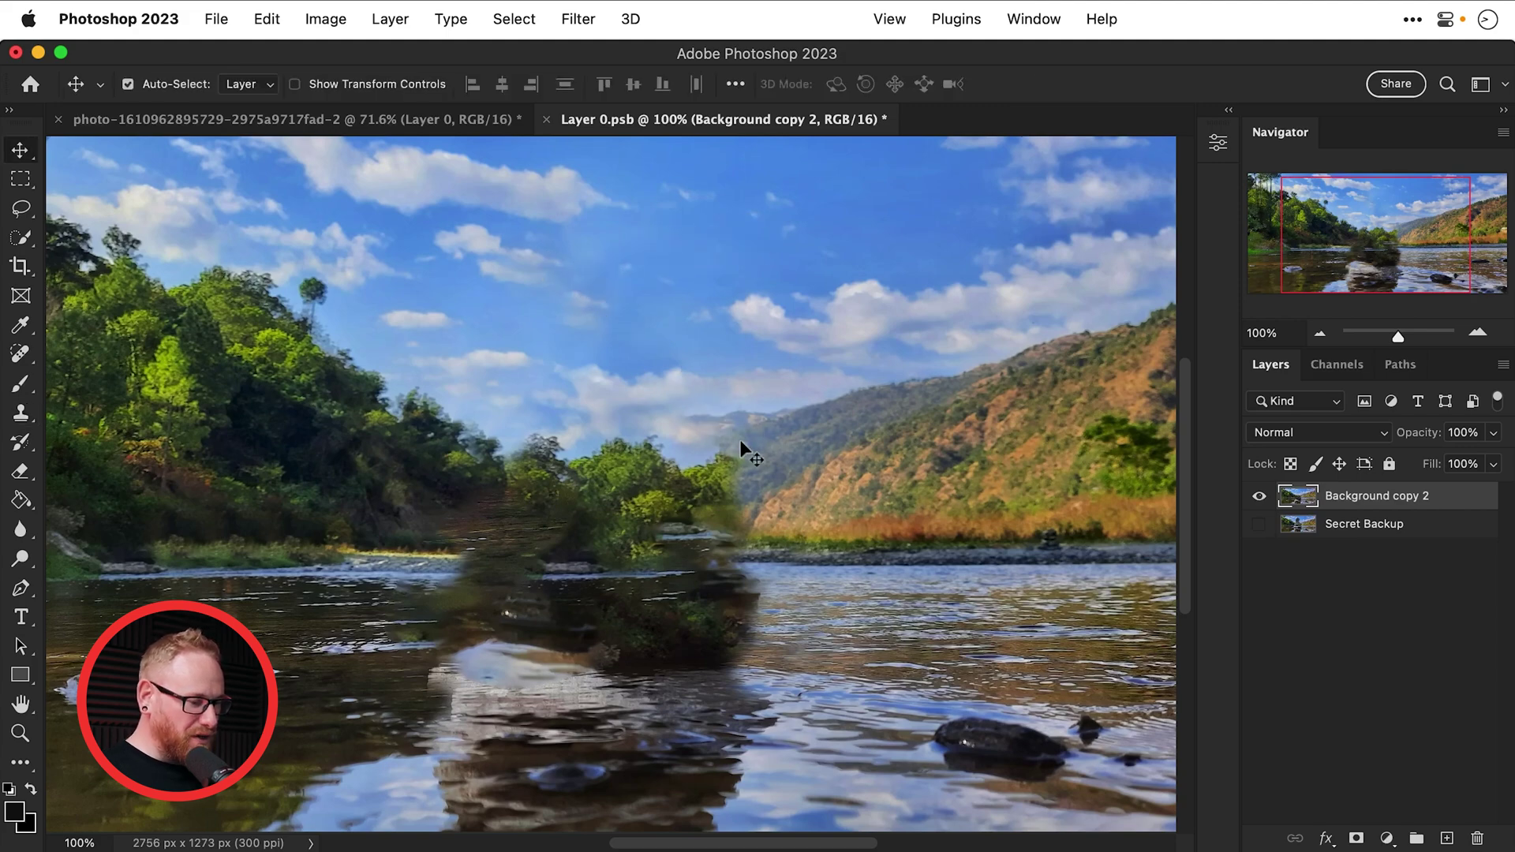
pyautogui.click(546, 120)
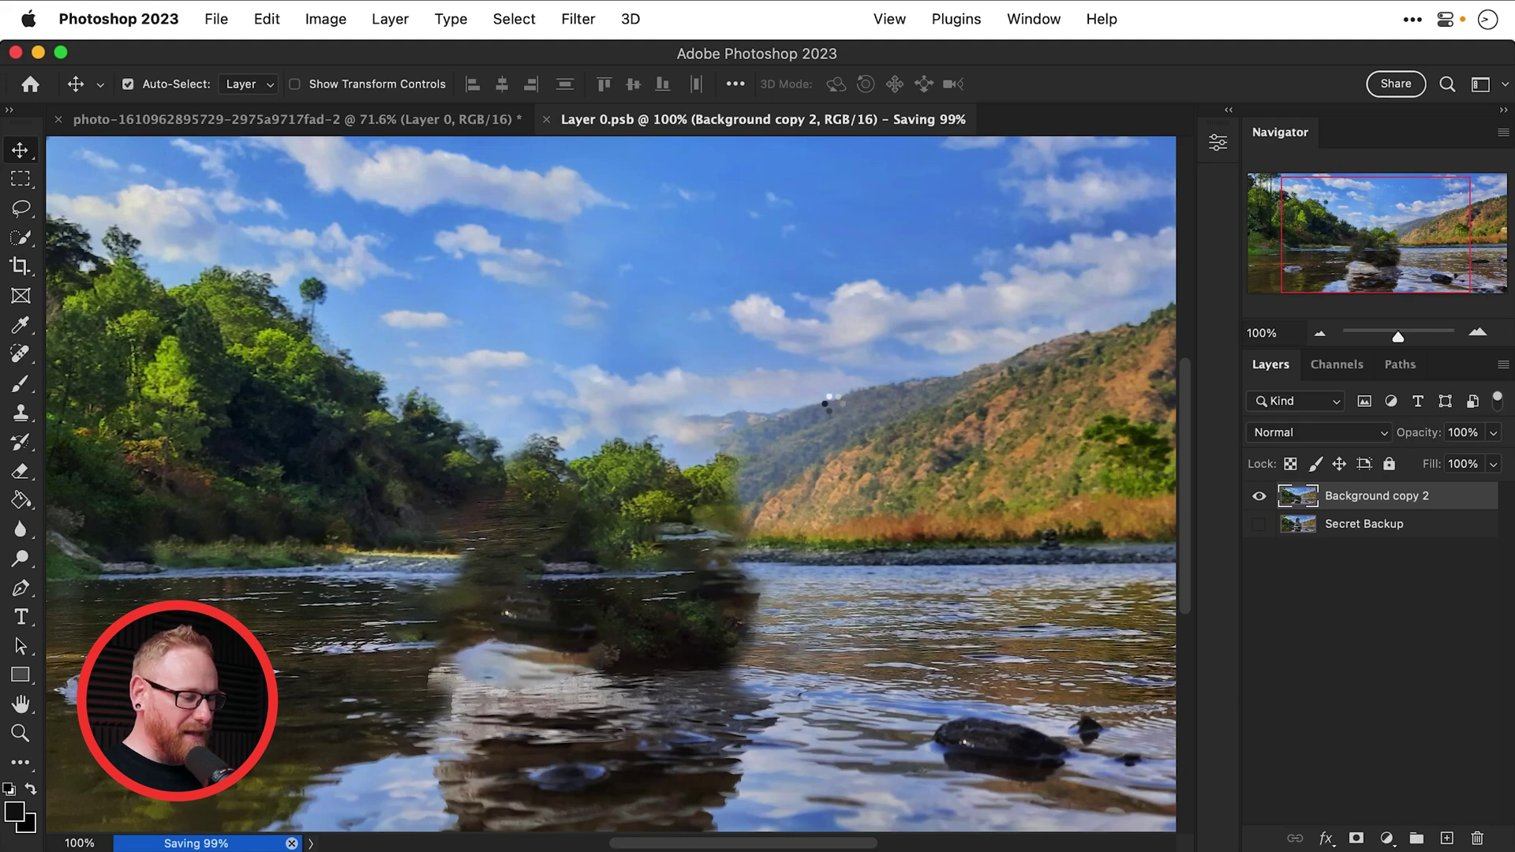
pyautogui.press('super+w')
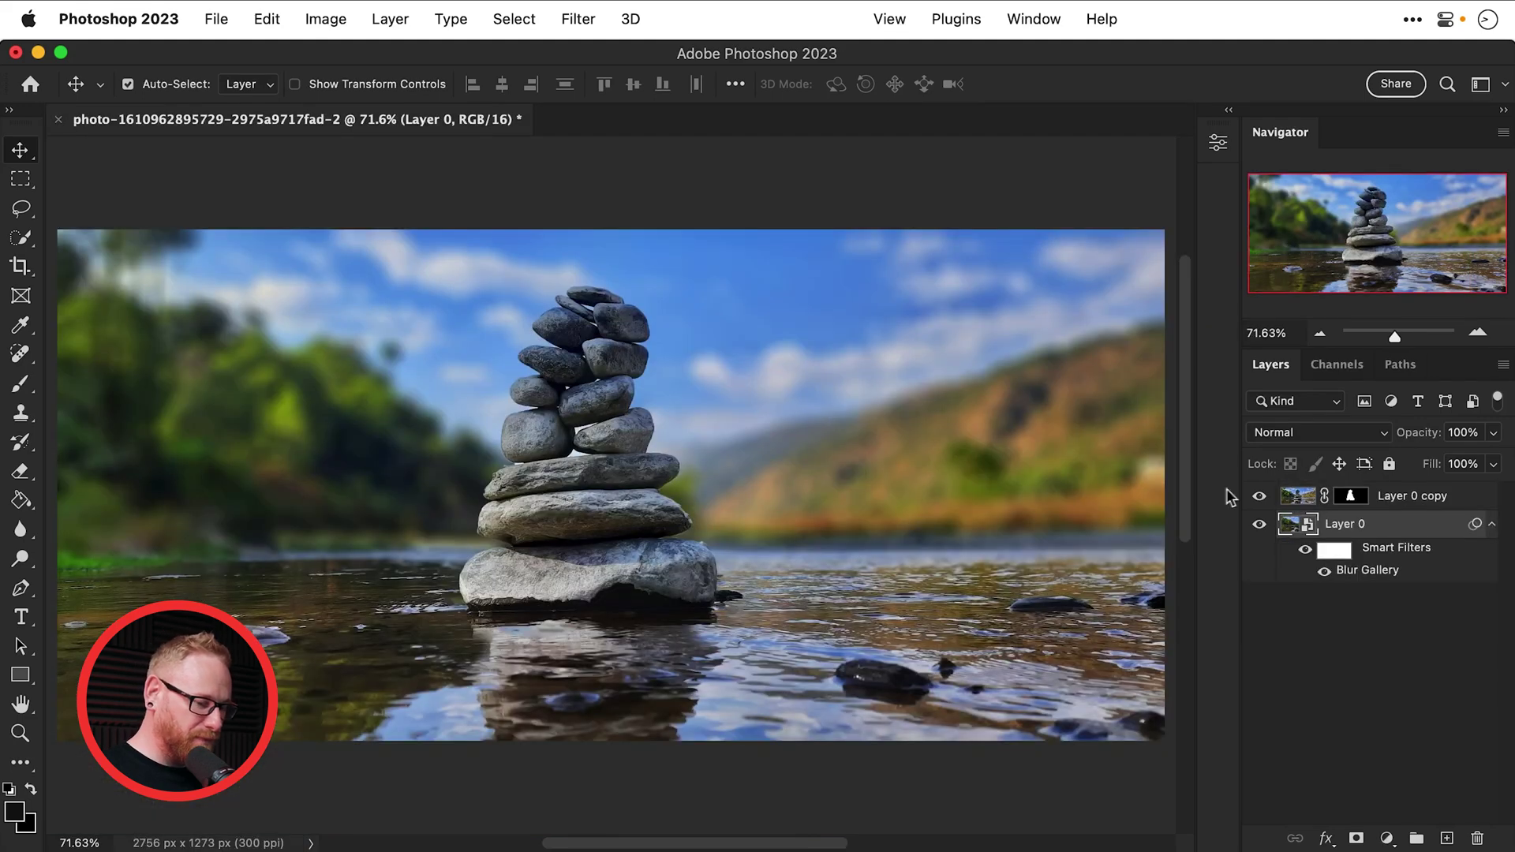
# Compare the blurred background with Layer 0 copy hidden and shown, and inspect the stone stack's edges up close for halos
pyautogui.click(1260, 496)
pyautogui.press('z')
pyautogui.click(577, 438)
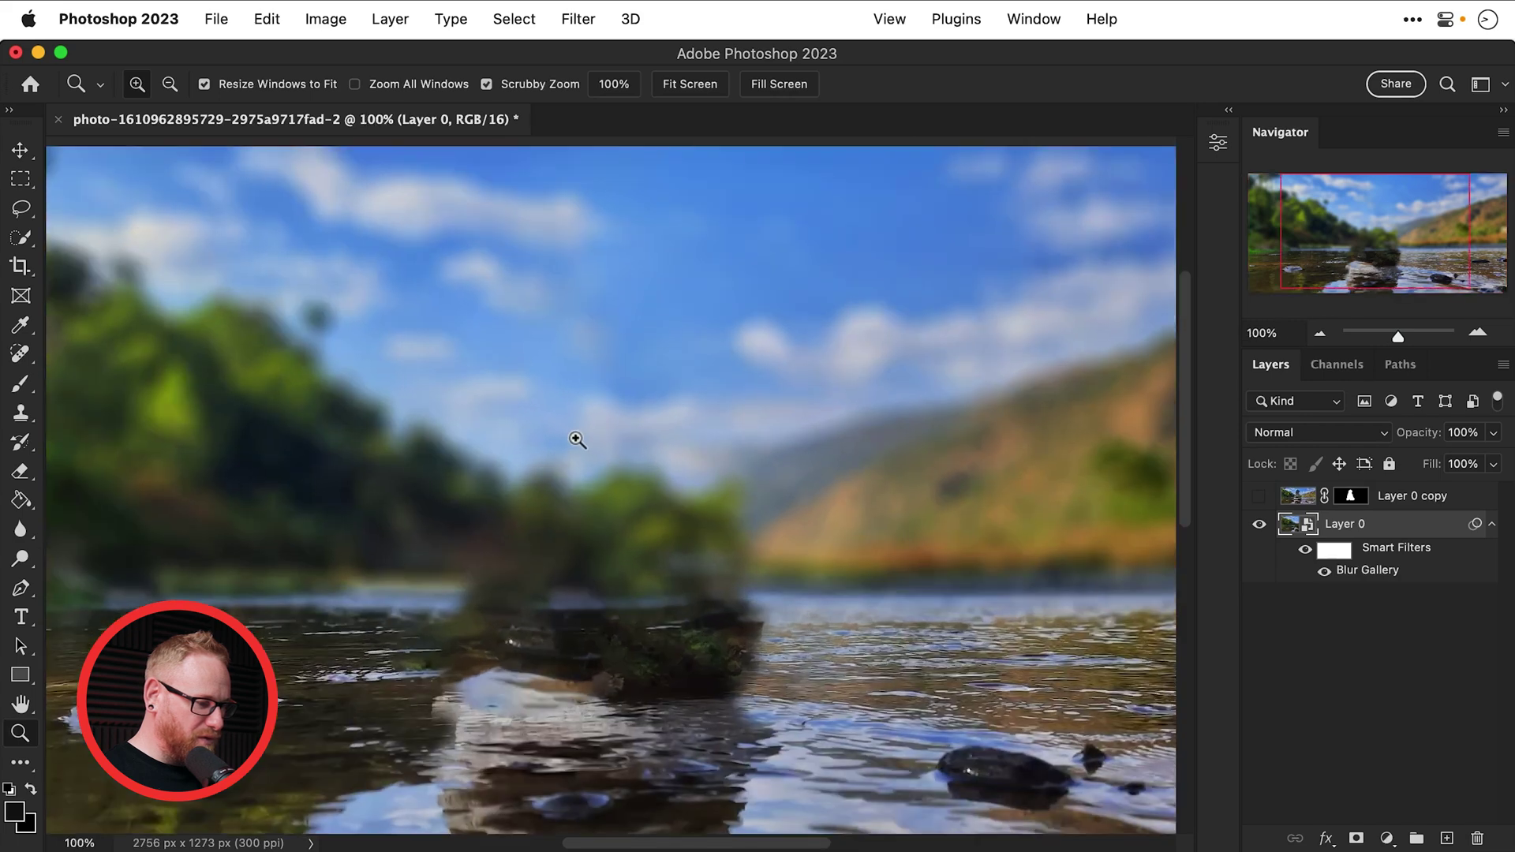
pyautogui.click(578, 439)
pyautogui.press('v')
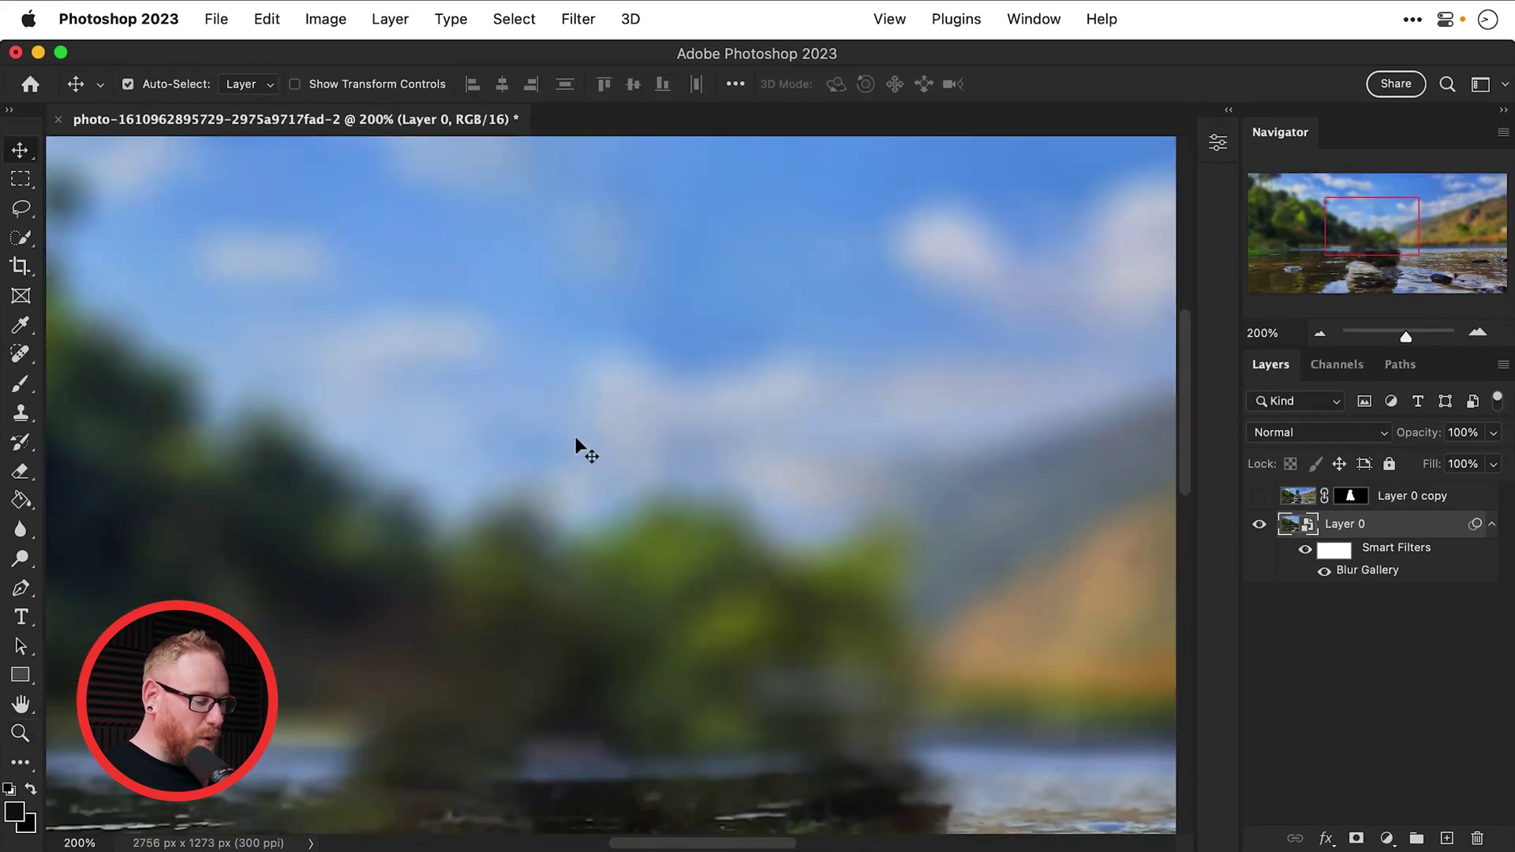
pyautogui.click(1259, 499)
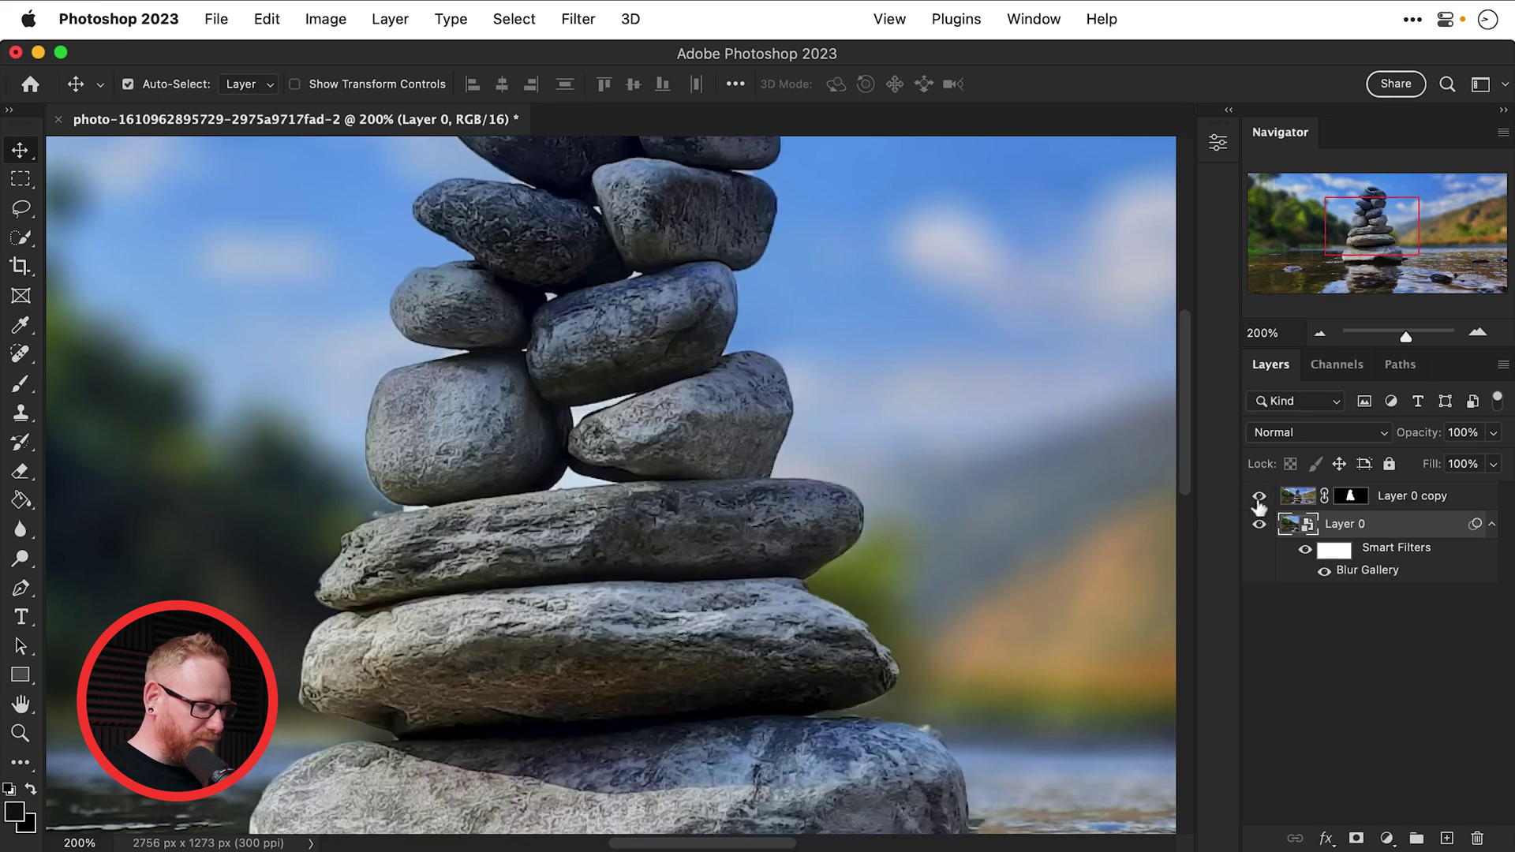
pyautogui.moveTo(595, 551); pyautogui.dragTo(627, 434)
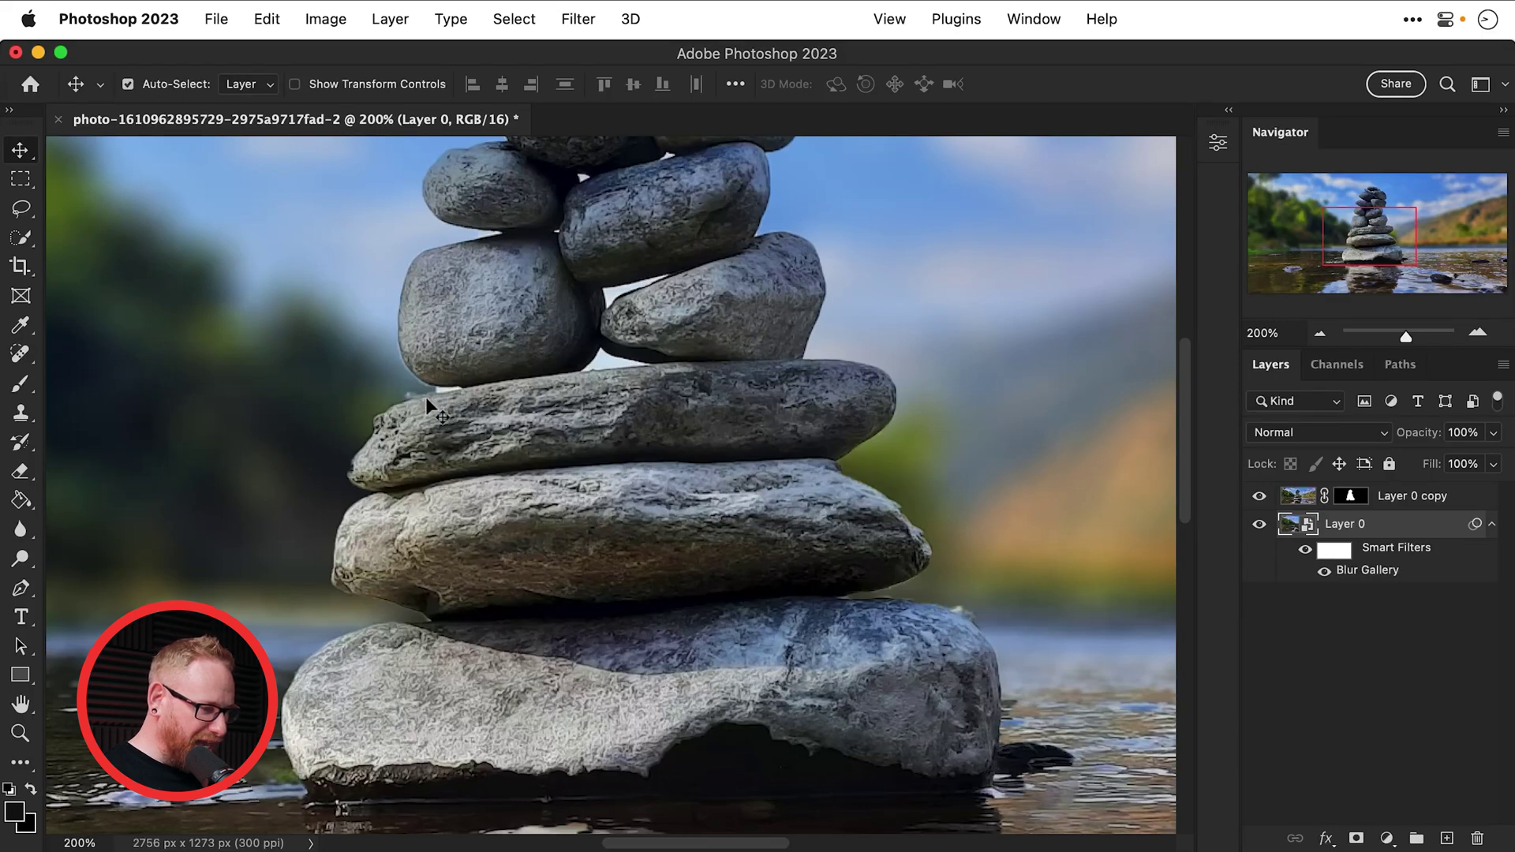
pyautogui.moveTo(500, 602); pyautogui.dragTo(515, 526)
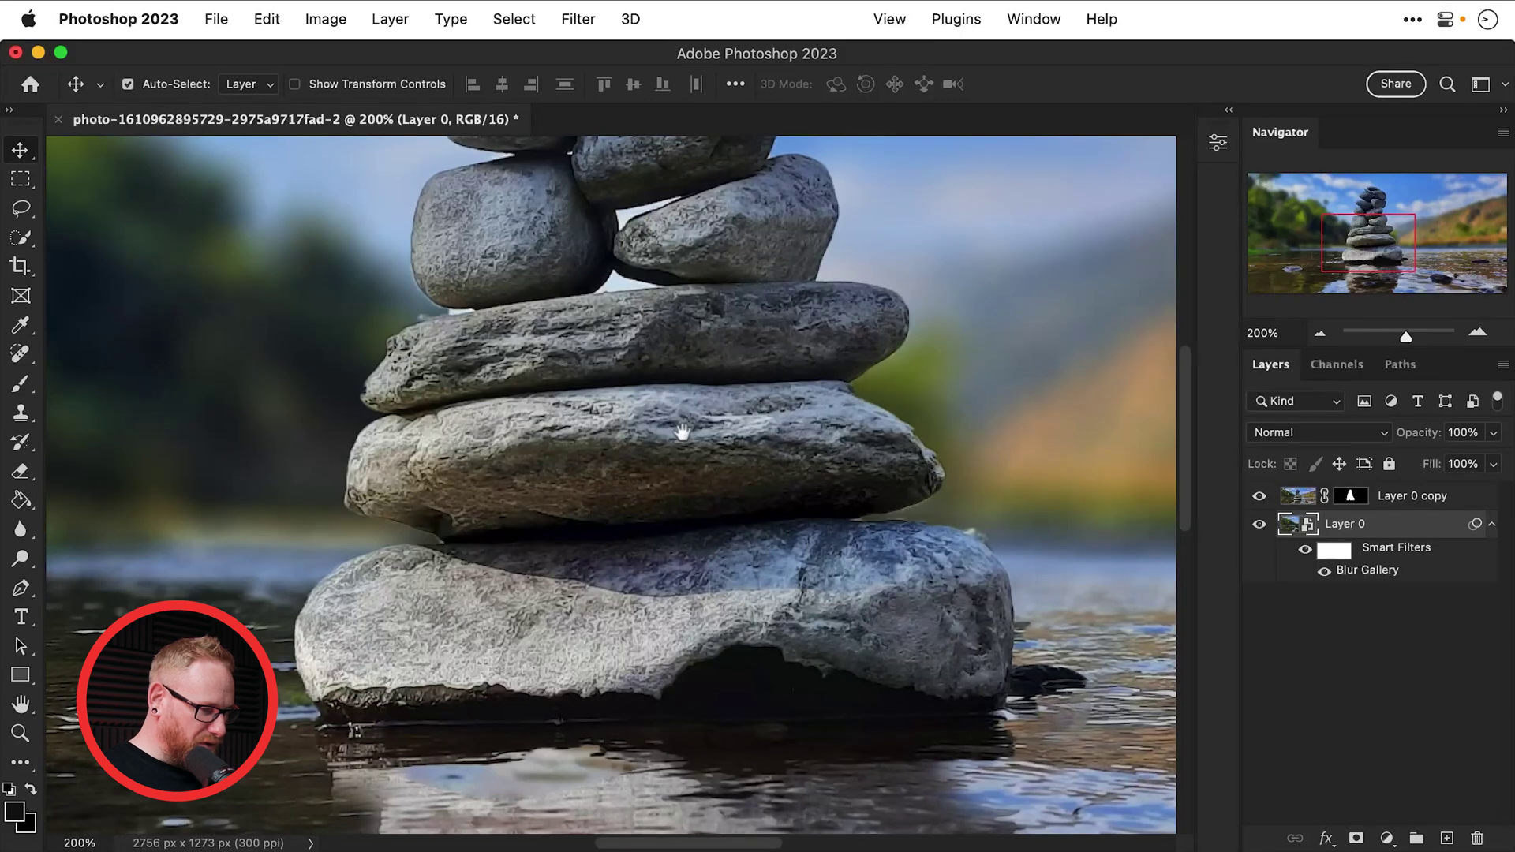
pyautogui.moveTo(685, 430); pyautogui.dragTo(622, 644)
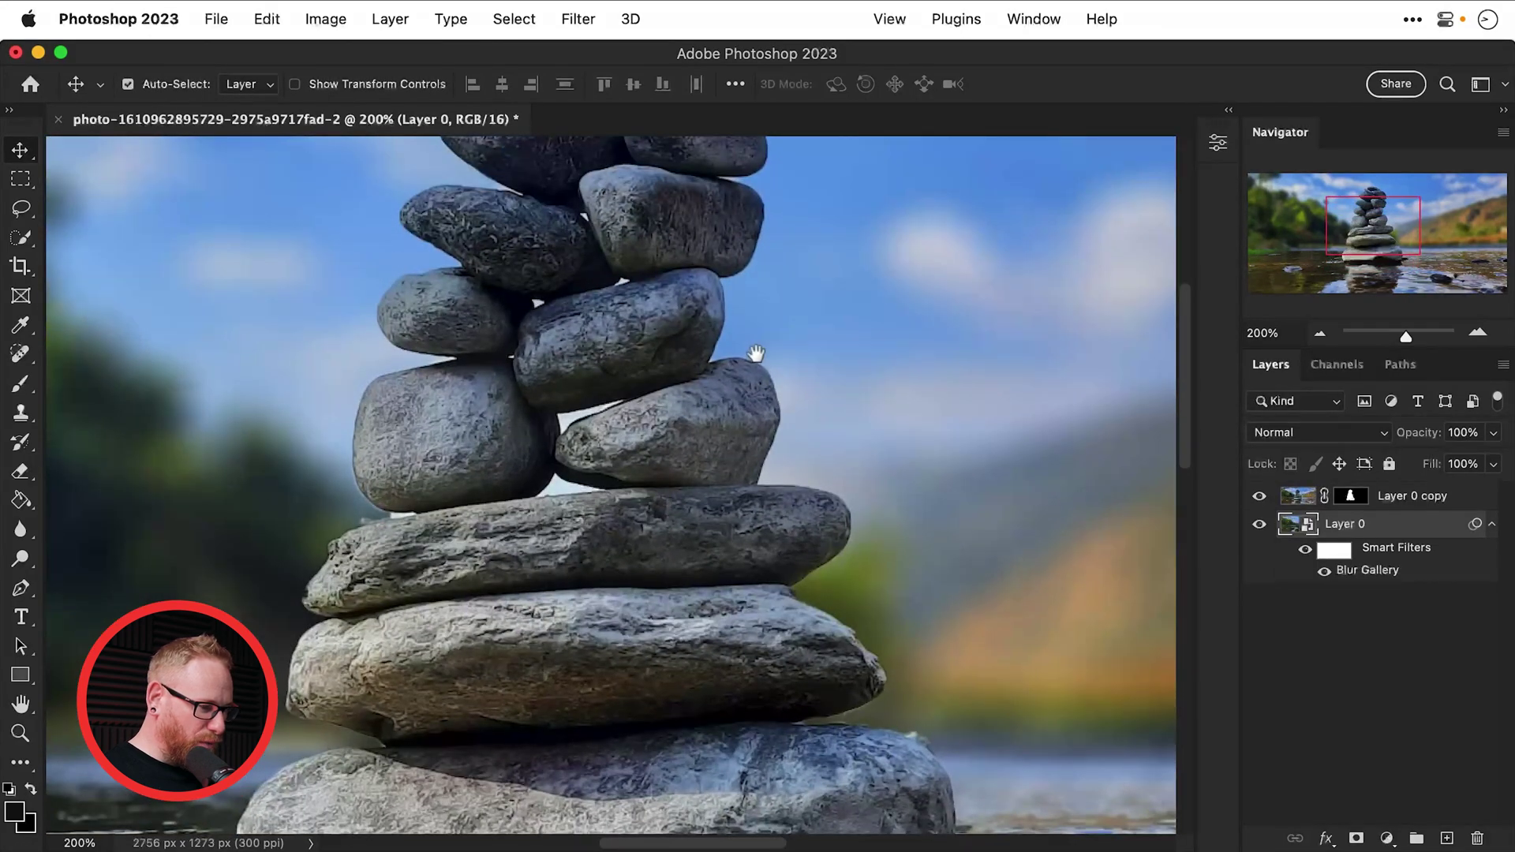
pyautogui.moveTo(755, 352); pyautogui.dragTo(758, 507)
pyautogui.press('super+0')
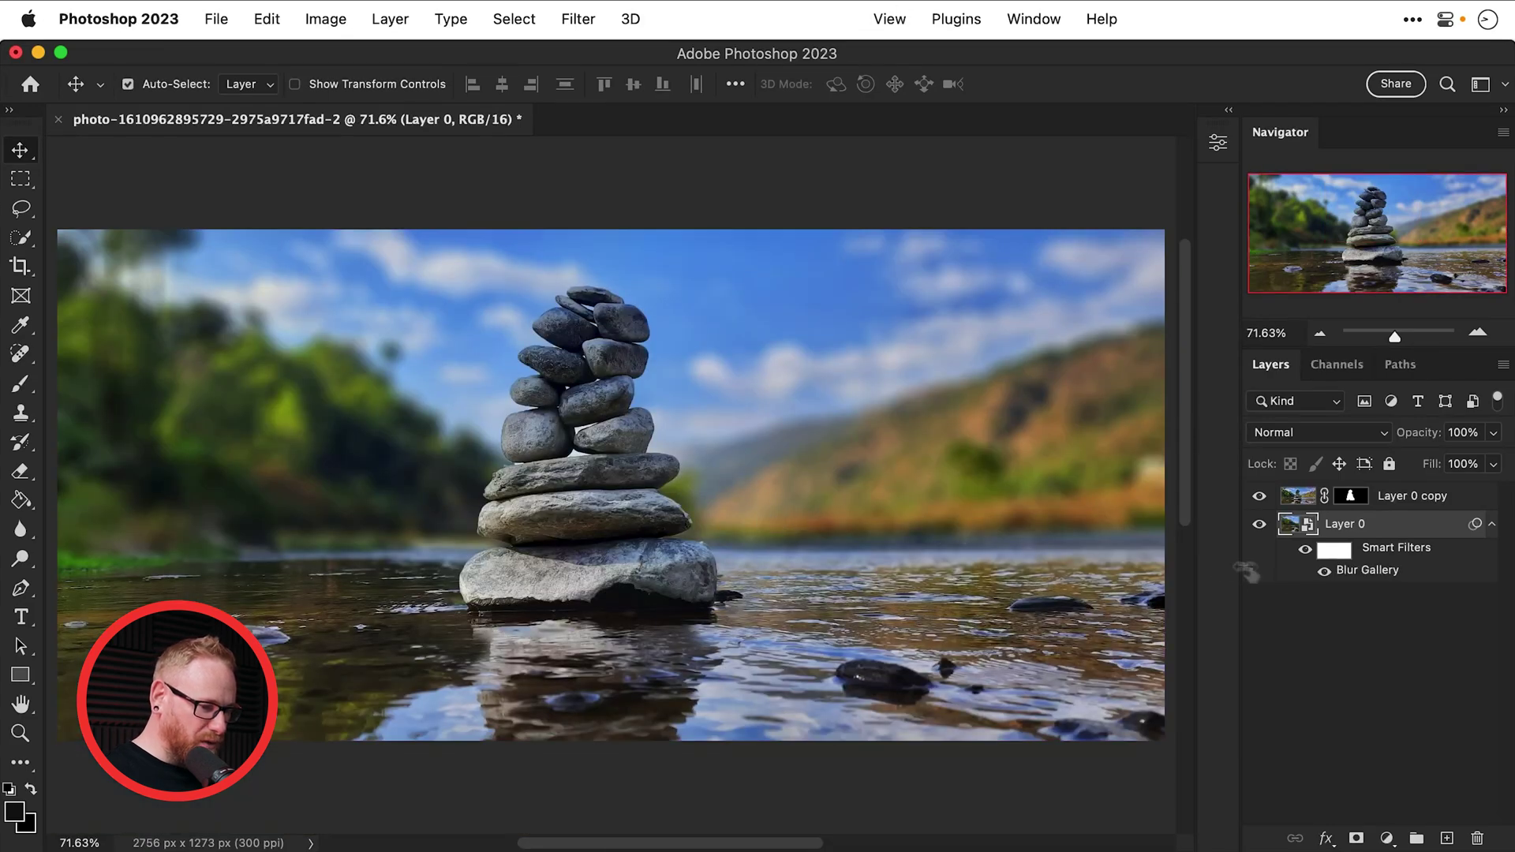
# Set the Tilt-Shift blur of Layer 0's Blur Gallery smart filter to 15 px, and compare the image with the filter off and on
pyautogui.doubleClick(1371, 576)
pyautogui.click(1484, 261)
pyautogui.moveTo(1485, 261); pyautogui.dragTo(1427, 265)
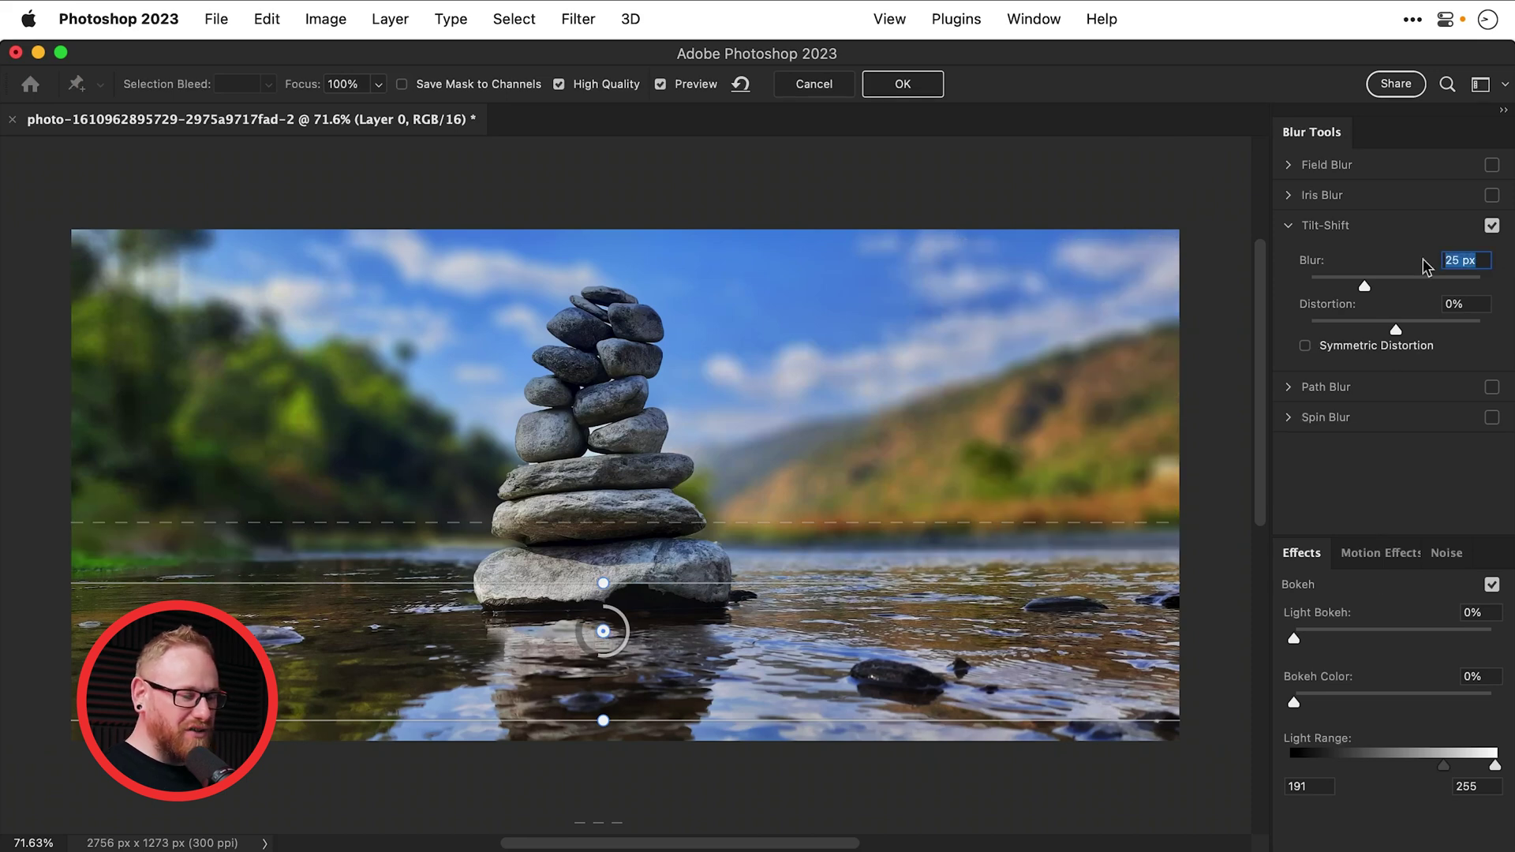
pyautogui.write('15')
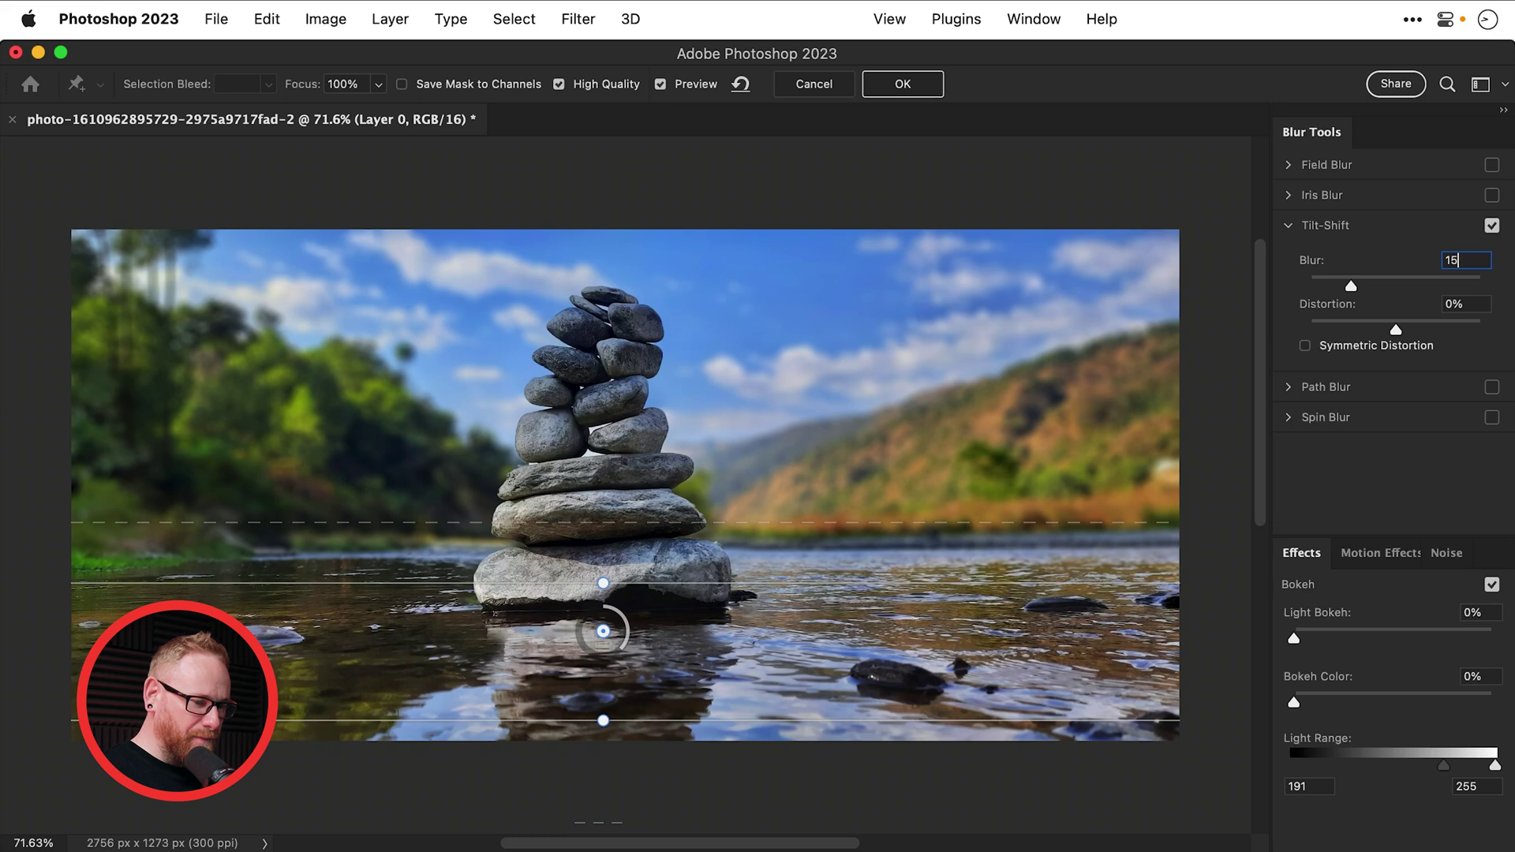
pyautogui.press('Return')
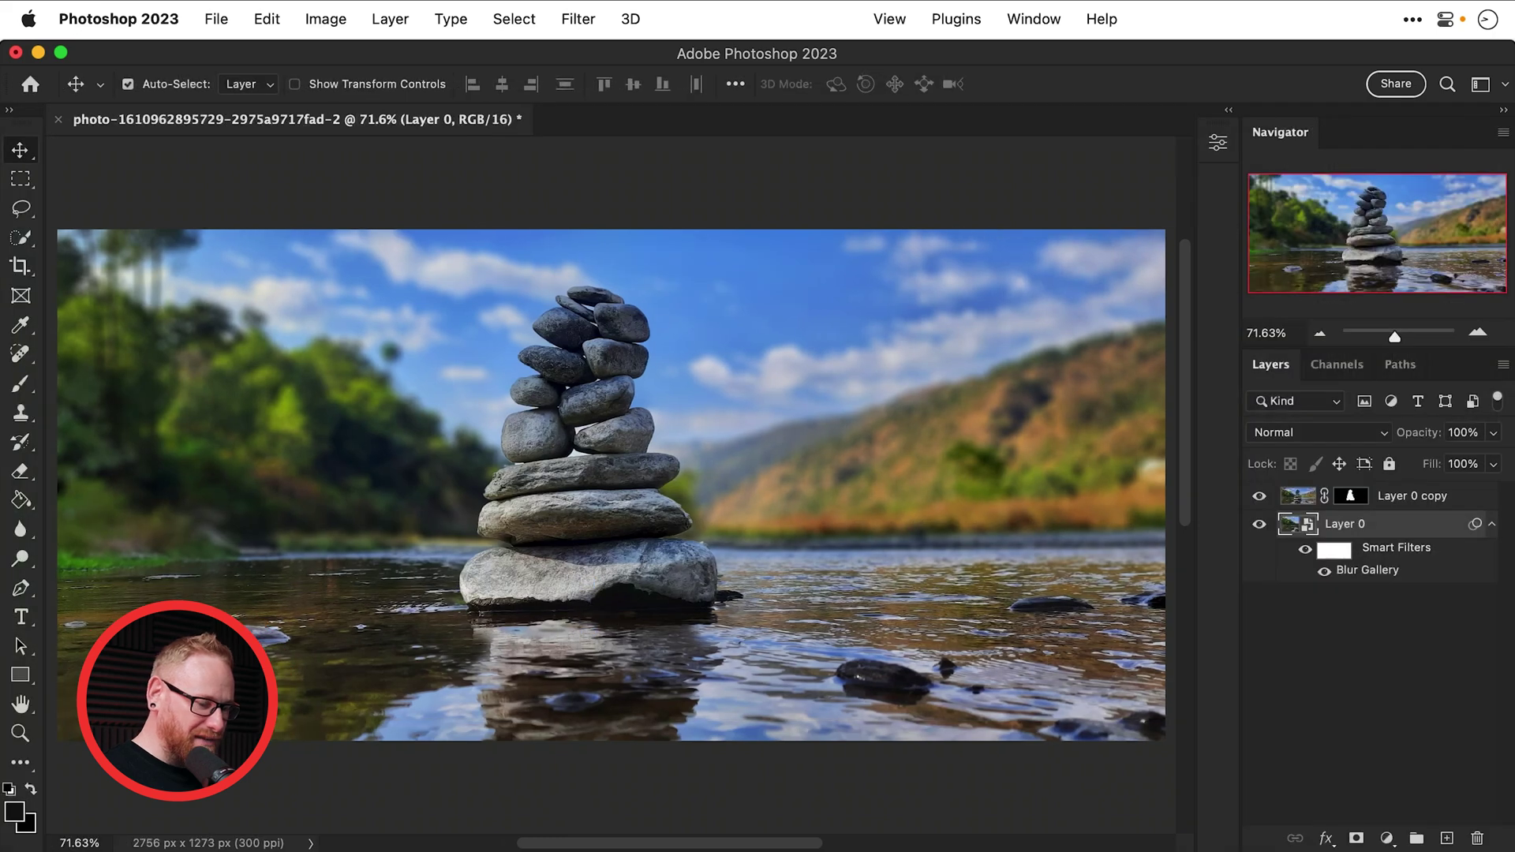
pyautogui.click(1324, 571)
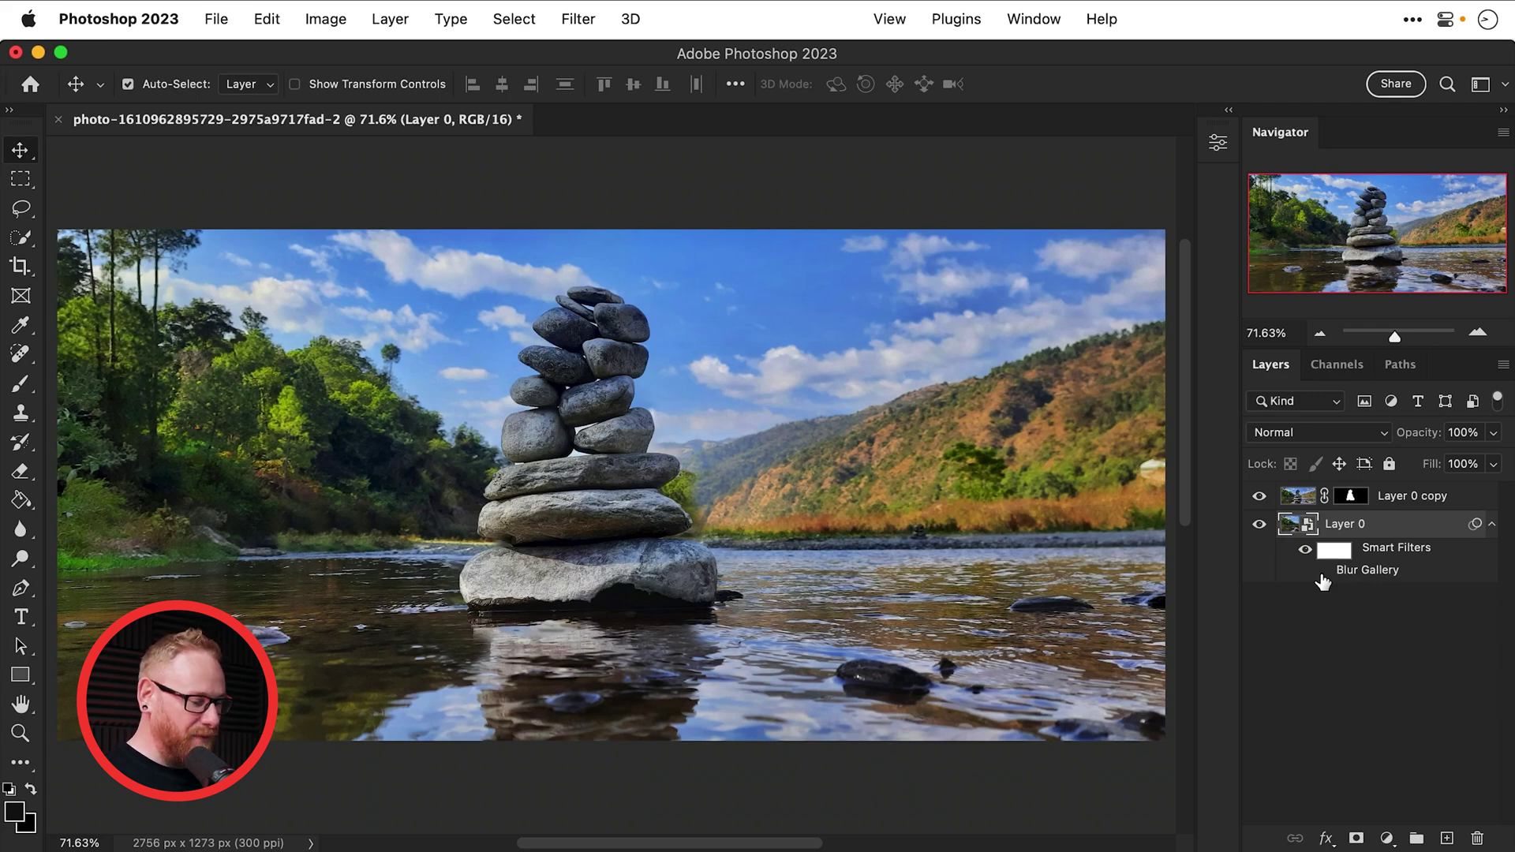
pyautogui.click(1323, 574)
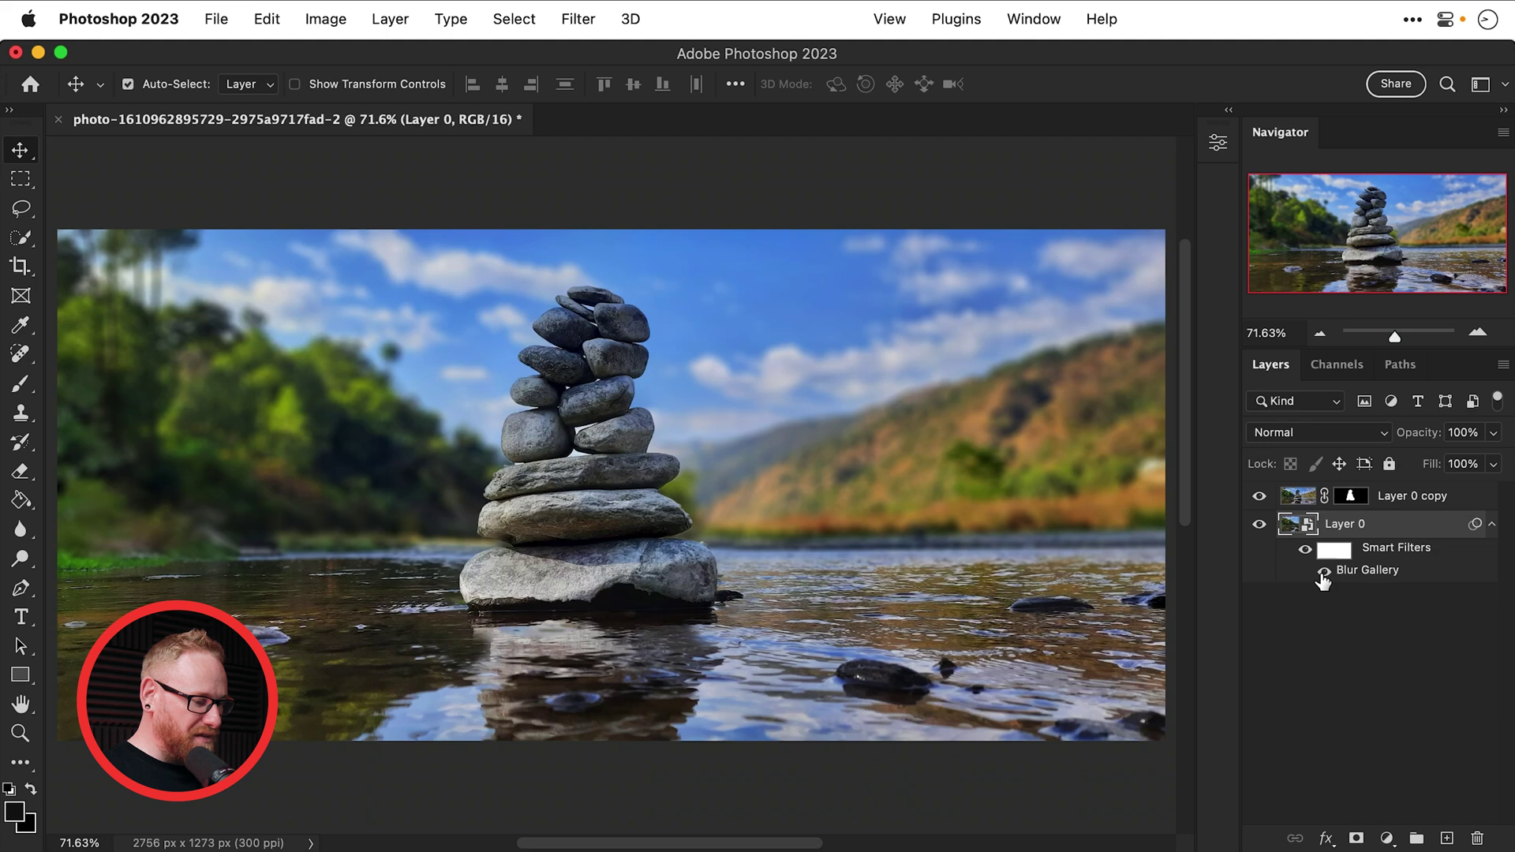